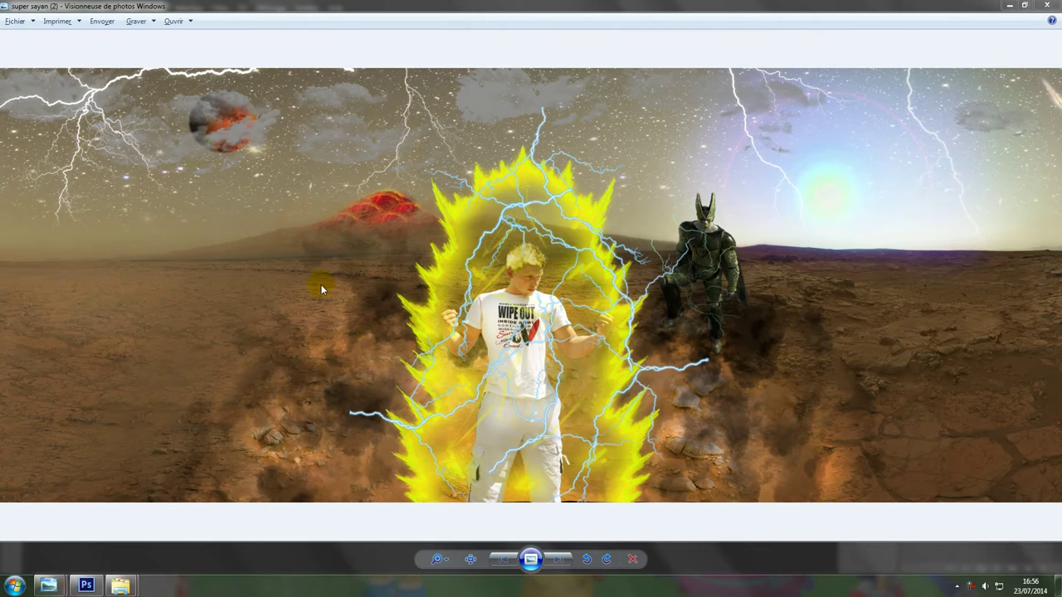
# Step: Examine the finished super sayan (2) composite, including the man's hair, the yellow aura and the lightning around him
pyautogui.scroll(3, 525, 276)
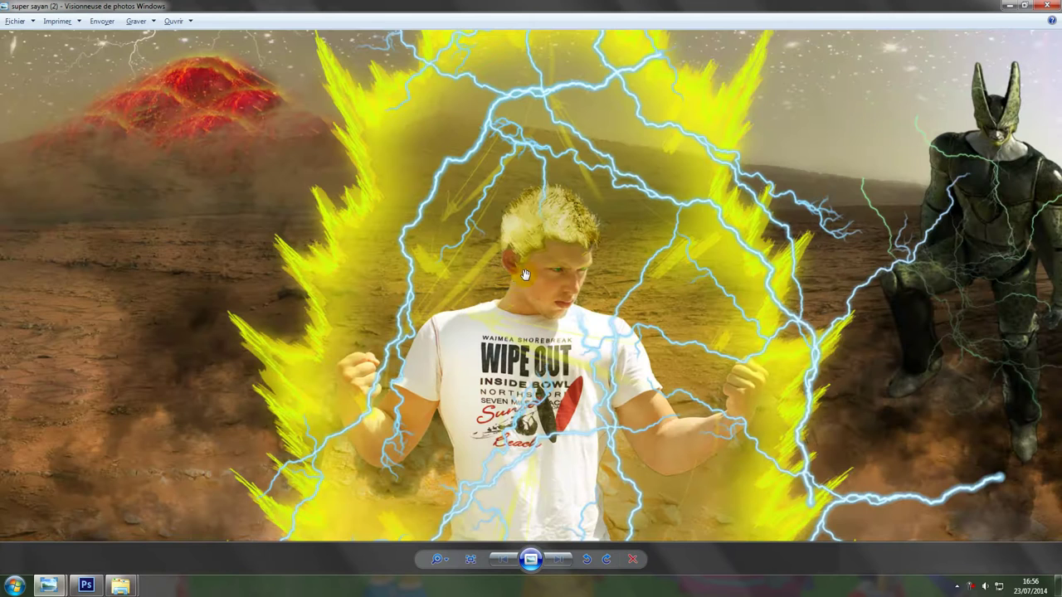
pyautogui.moveTo(525, 276); pyautogui.dragTo(497, 287)
pyautogui.scroll(2, 497, 288)
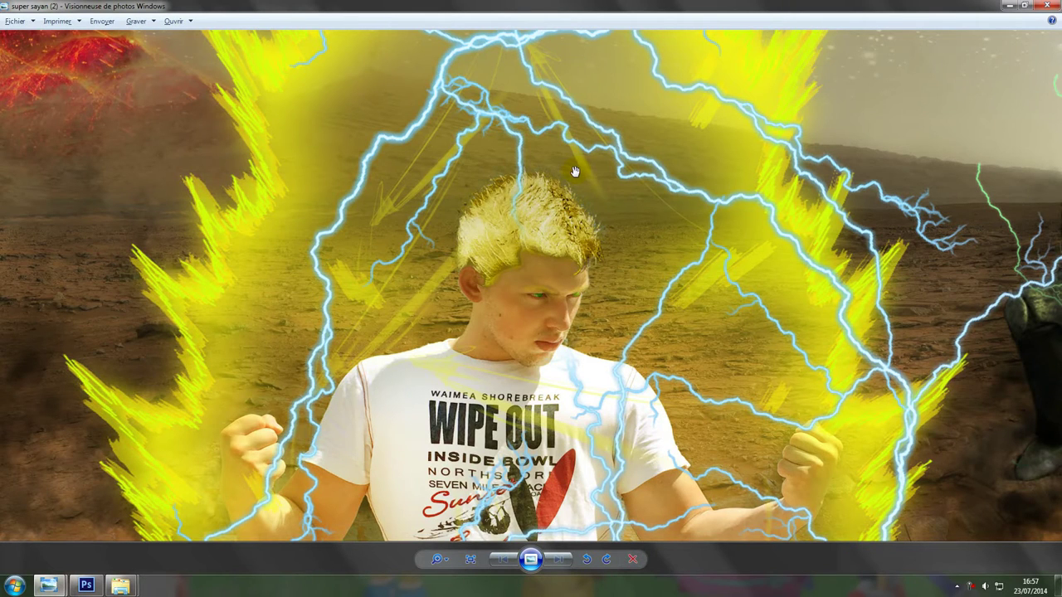
pyautogui.scroll(-3, 576, 171)
pyautogui.scroll(-1, 504, 89)
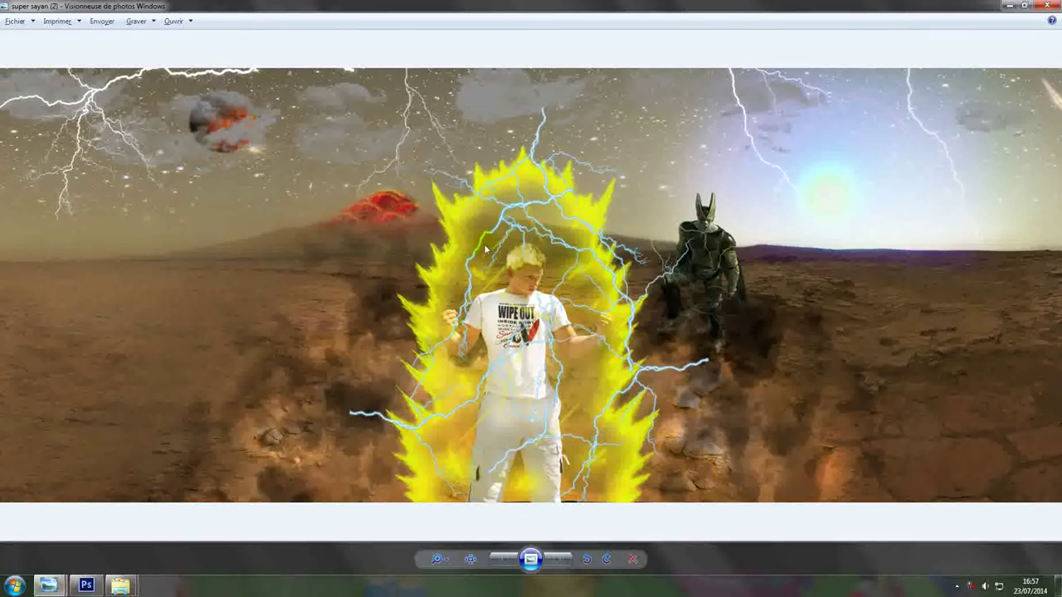
pyautogui.scroll(1, 497, 246)
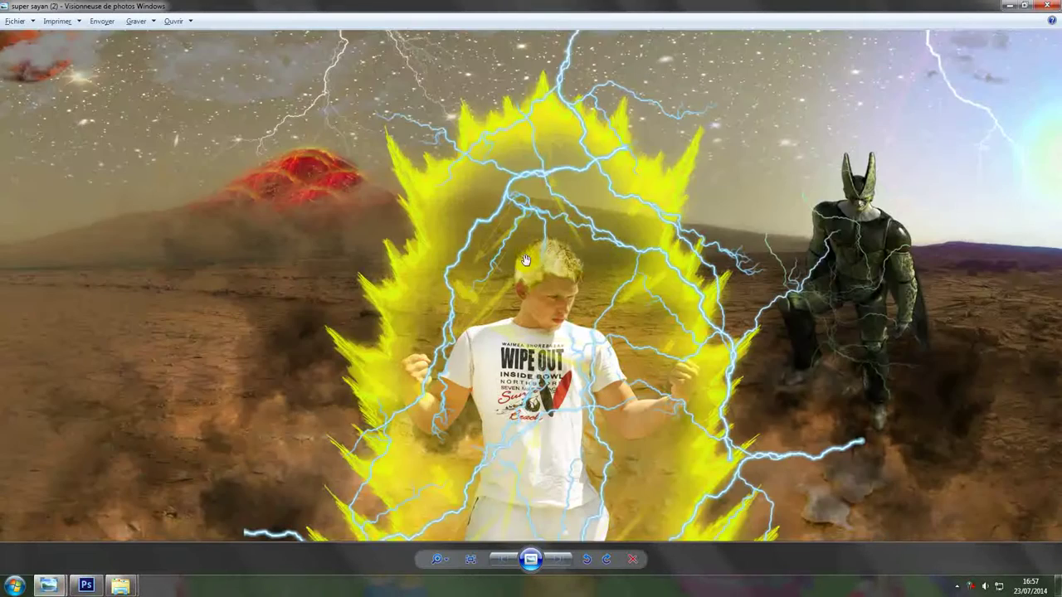
pyautogui.scroll(1, 525, 260)
pyautogui.scroll(-2, 525, 260)
pyautogui.scroll(2, 525, 260)
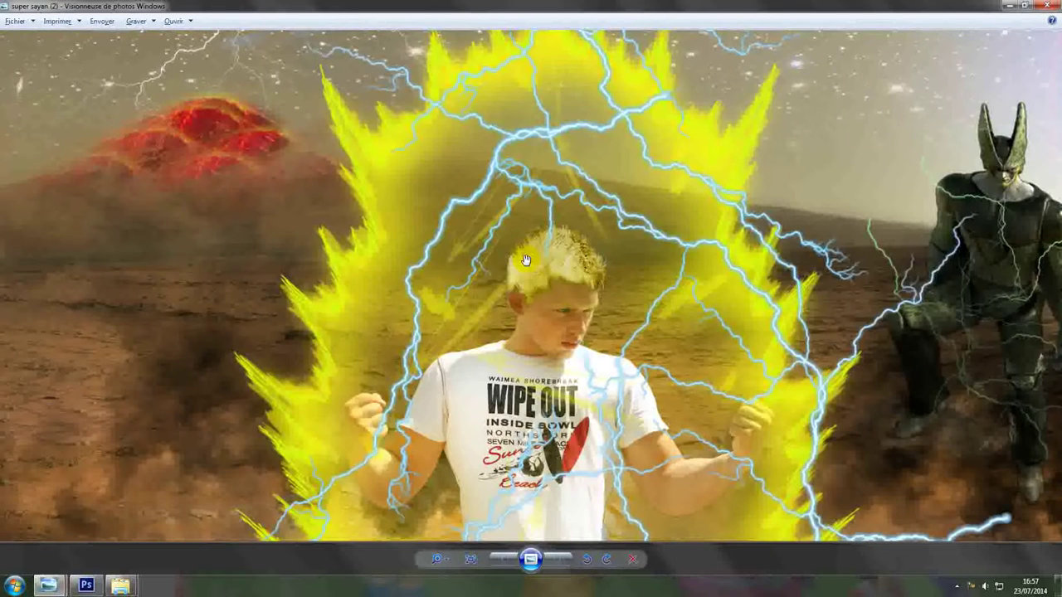
pyautogui.scroll(-2, 521, 261)
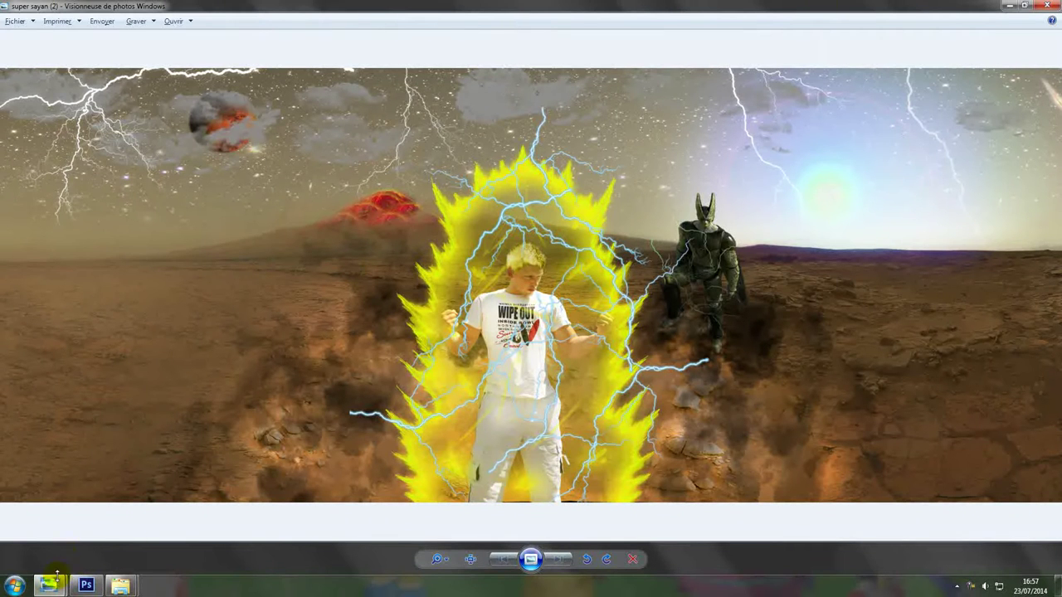
# Step: View the source photo IMG_3756 and the Aura image from the Textures folder
pyautogui.moveTo(49, 586)
pyautogui.click(203, 519)
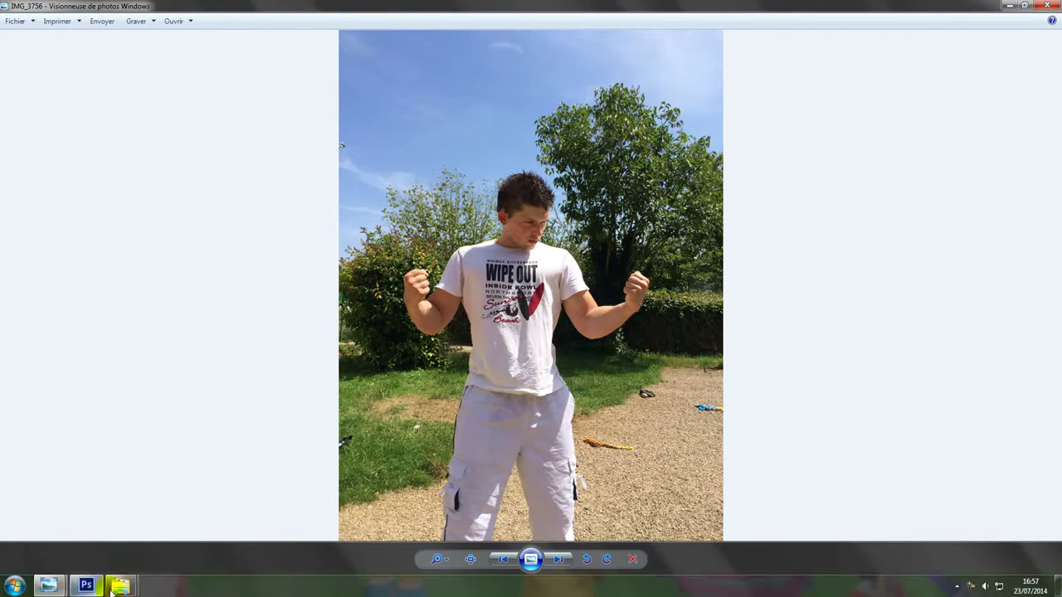
pyautogui.moveTo(120, 586)
pyautogui.click(86, 521)
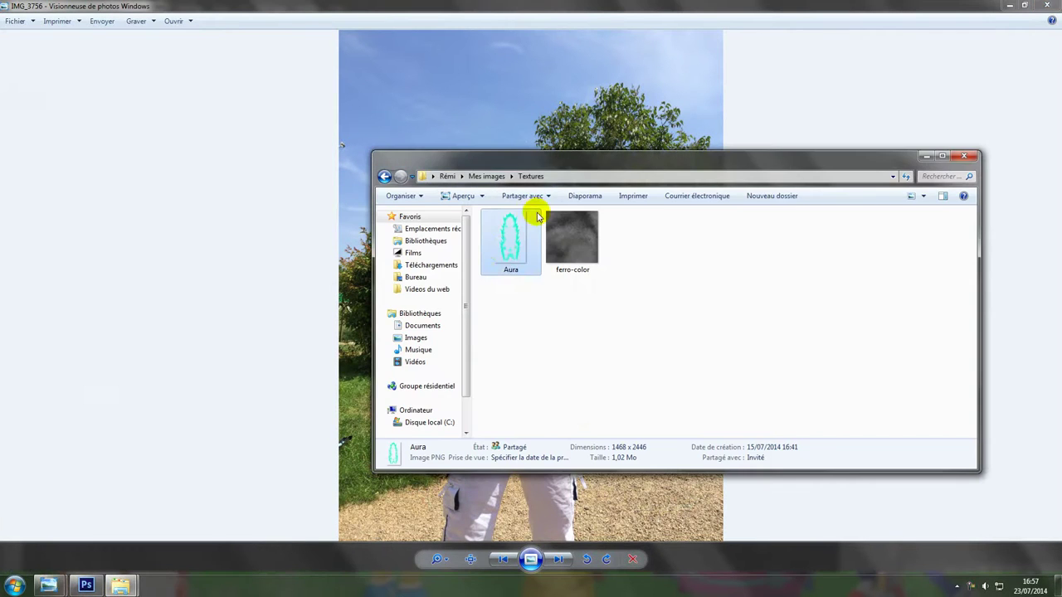
pyautogui.doubleClick(503, 243)
pyautogui.scroll(3, 537, 223)
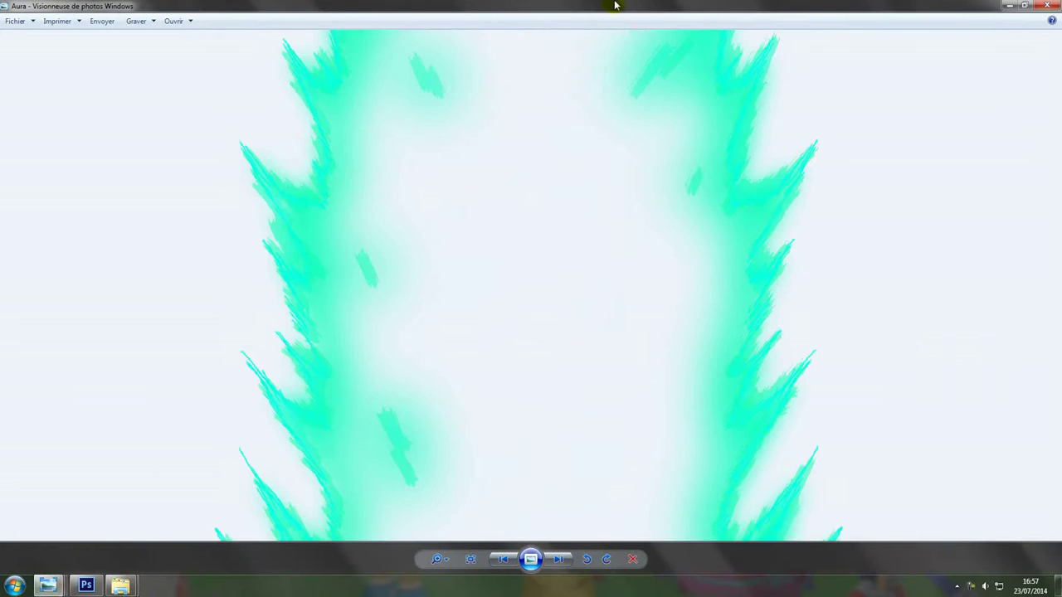
pyautogui.scroll(-5, 575, 101)
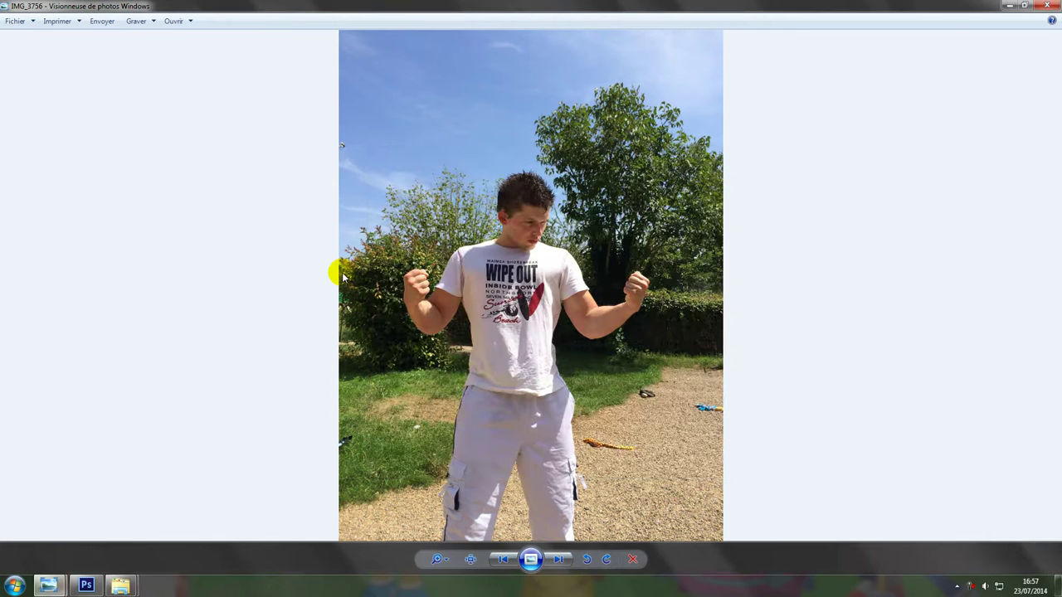
# Step: Open photo IMG_3756 in Adobe Photoshop CS6 and convert its locked background into a regular layer with the default settings
pyautogui.click(340, 268)
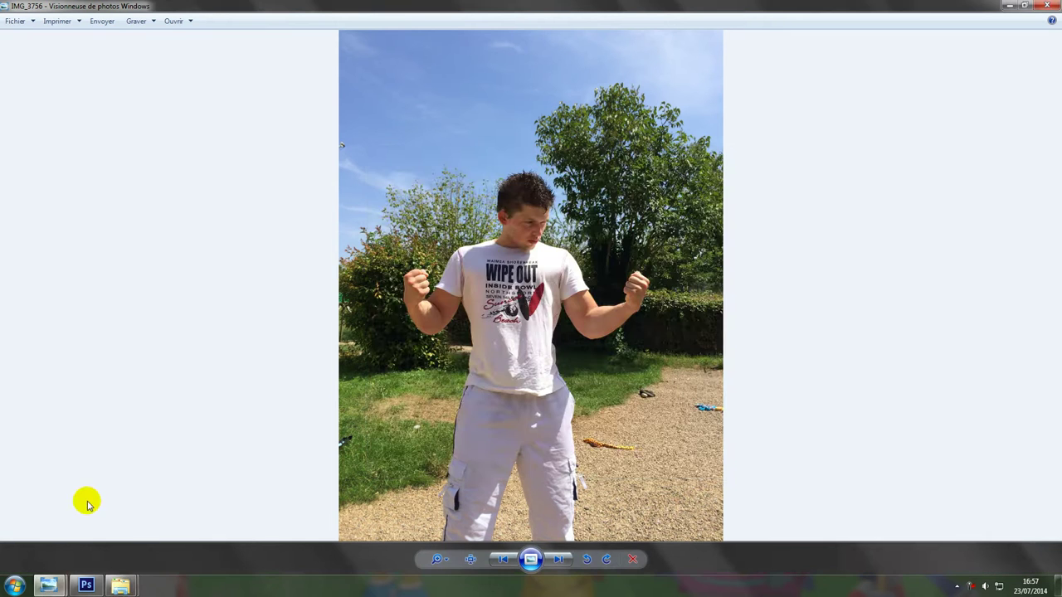
pyautogui.click(93, 585)
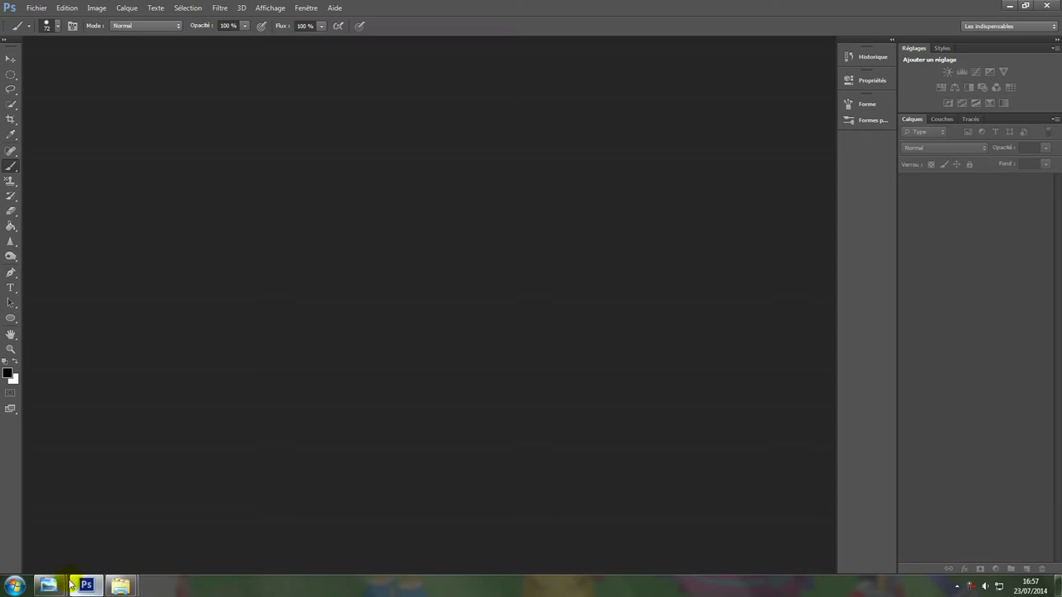
pyautogui.moveTo(120, 586)
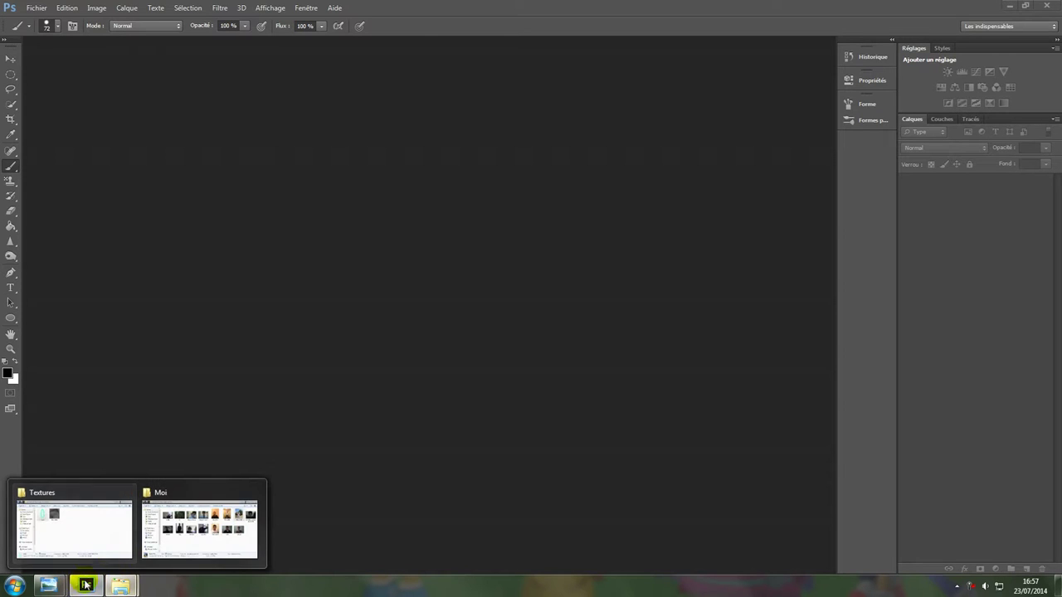
pyautogui.moveTo(48, 586)
pyautogui.click(222, 520)
pyautogui.rightClick(359, 331)
pyautogui.moveTo(474, 342)
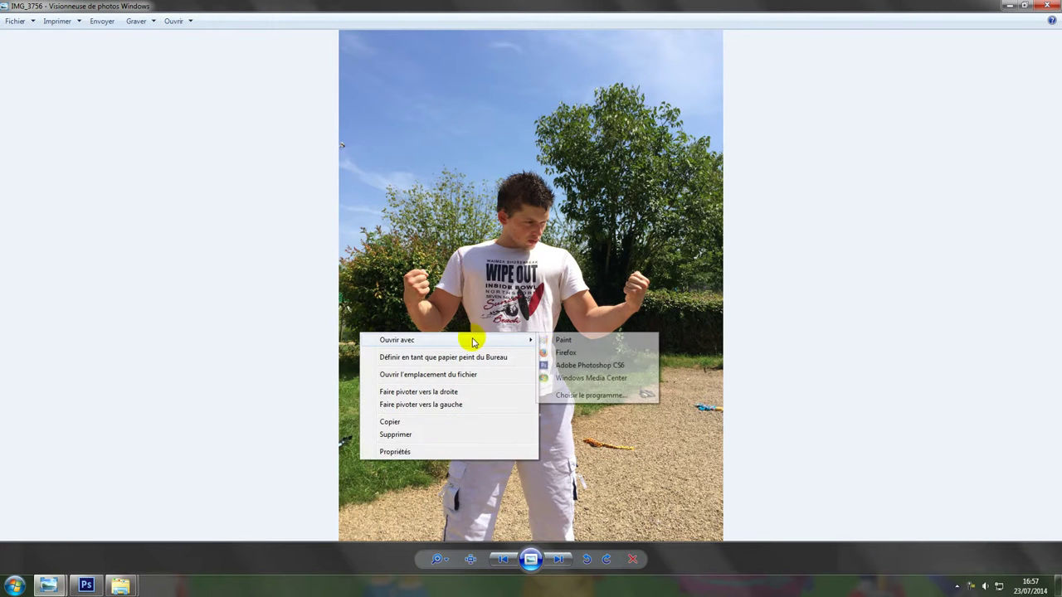
pyautogui.click(599, 366)
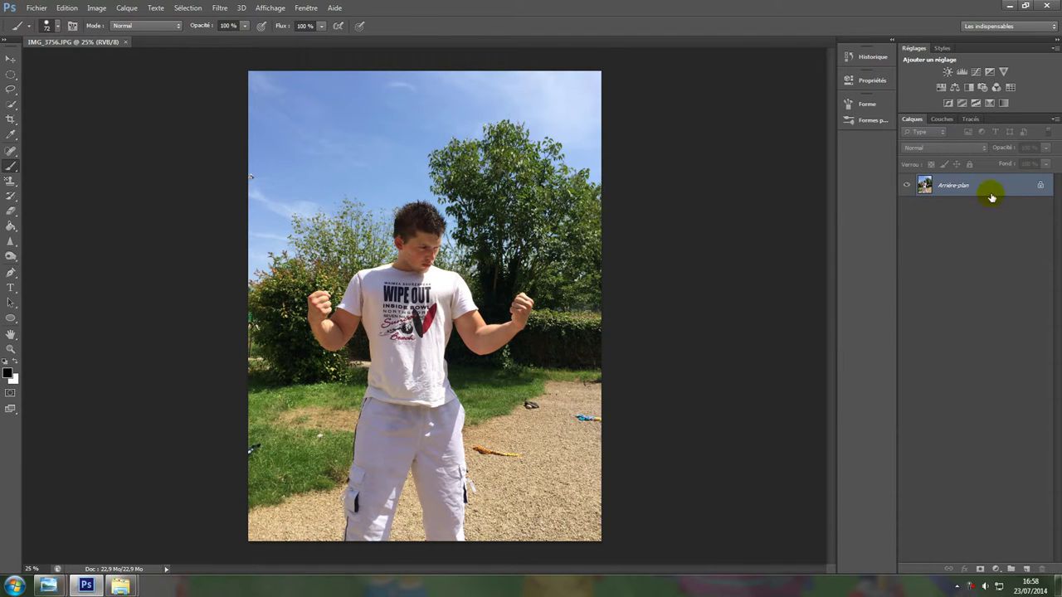
pyautogui.doubleClick(1037, 185)
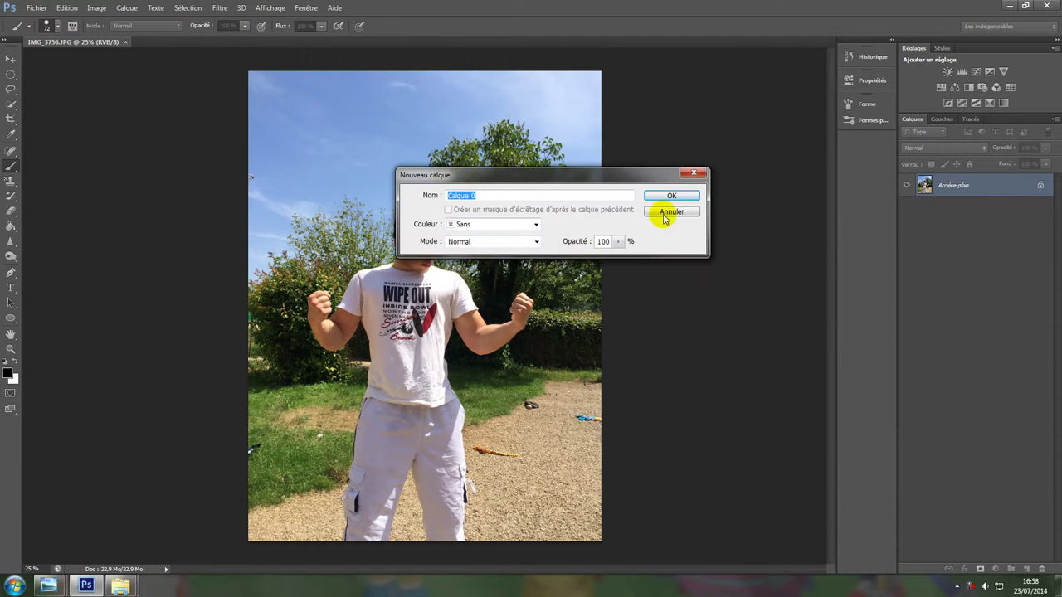
pyautogui.click(681, 195)
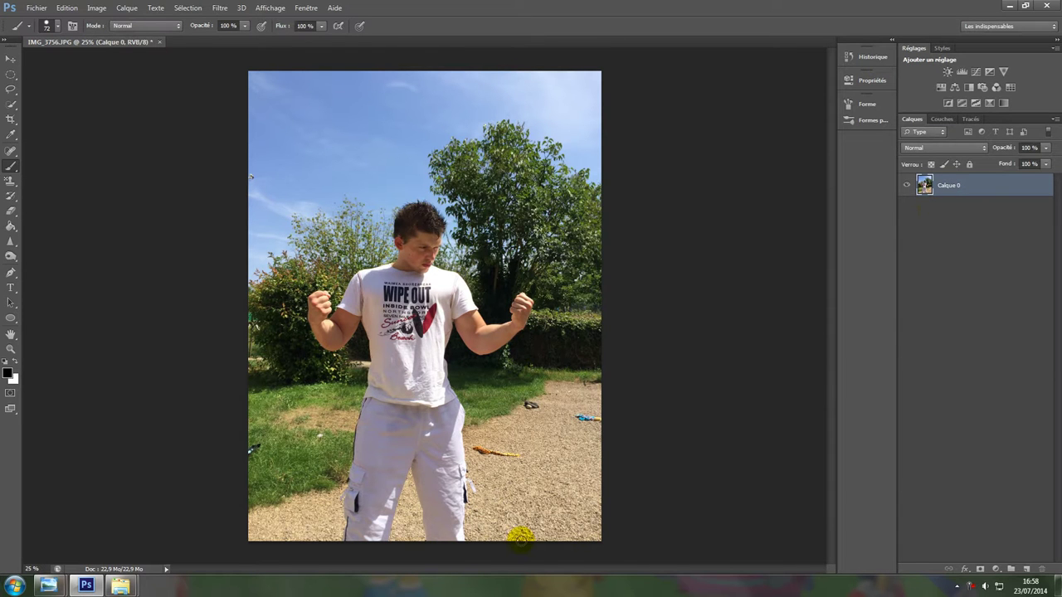
# Step: Select the man's T-shirt, trousers and head using the Quick Selection tool with a 301 px brush
pyautogui.scroll(5, 359, 313)
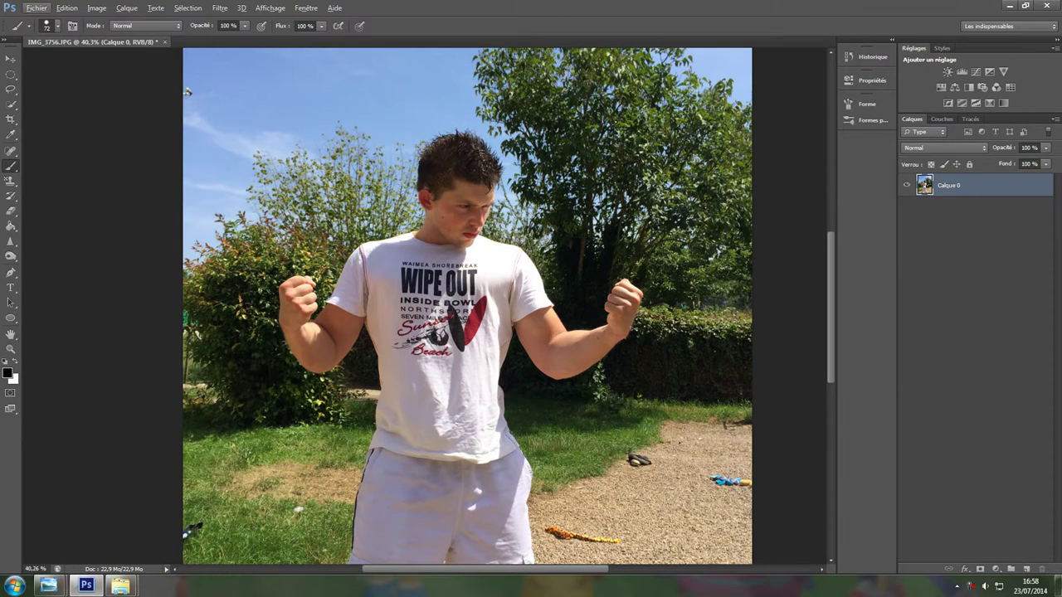
pyautogui.click(9, 104)
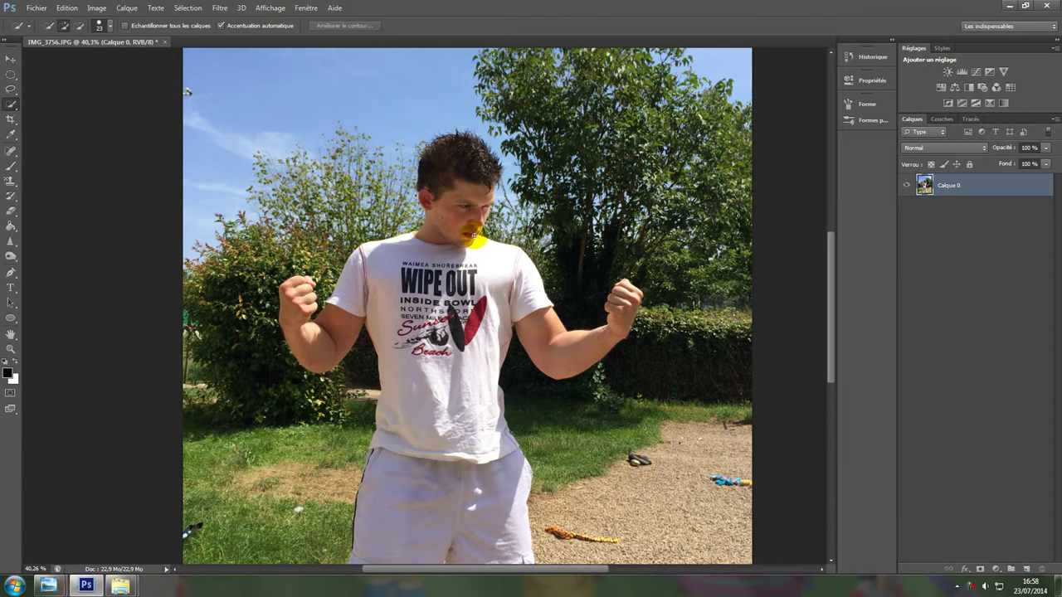
pyautogui.moveTo(430, 392)
pyautogui.mouseDown()
pyautogui.moveTo(415, 503)
pyautogui.moveTo(394, 476)
pyautogui.moveTo(408, 471)
pyautogui.mouseUp()
pyautogui.scroll(-2, 405, 484)
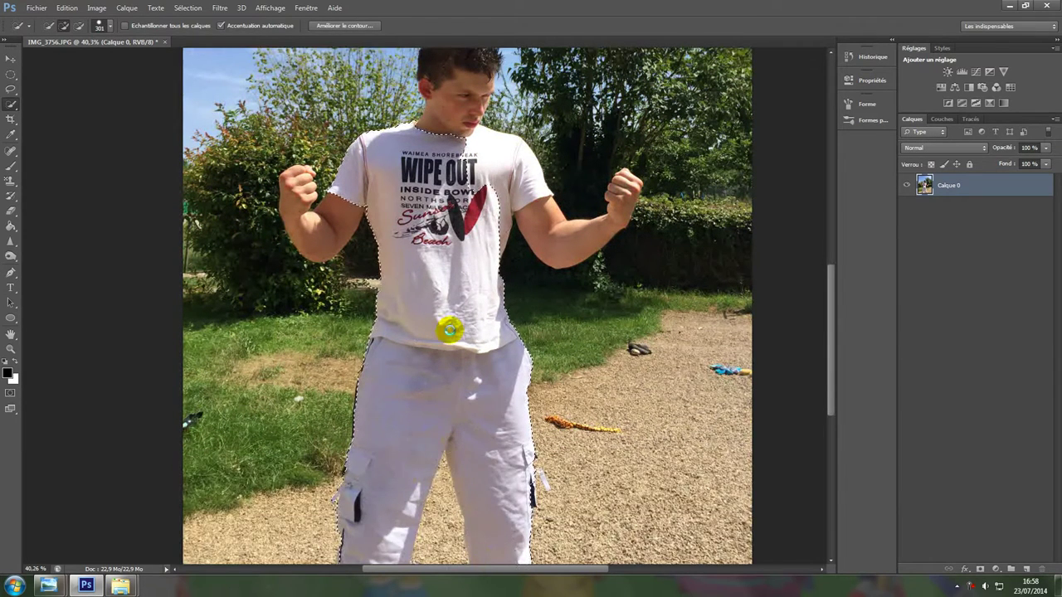
pyautogui.scroll(2, 448, 327)
pyautogui.scroll(1, 448, 331)
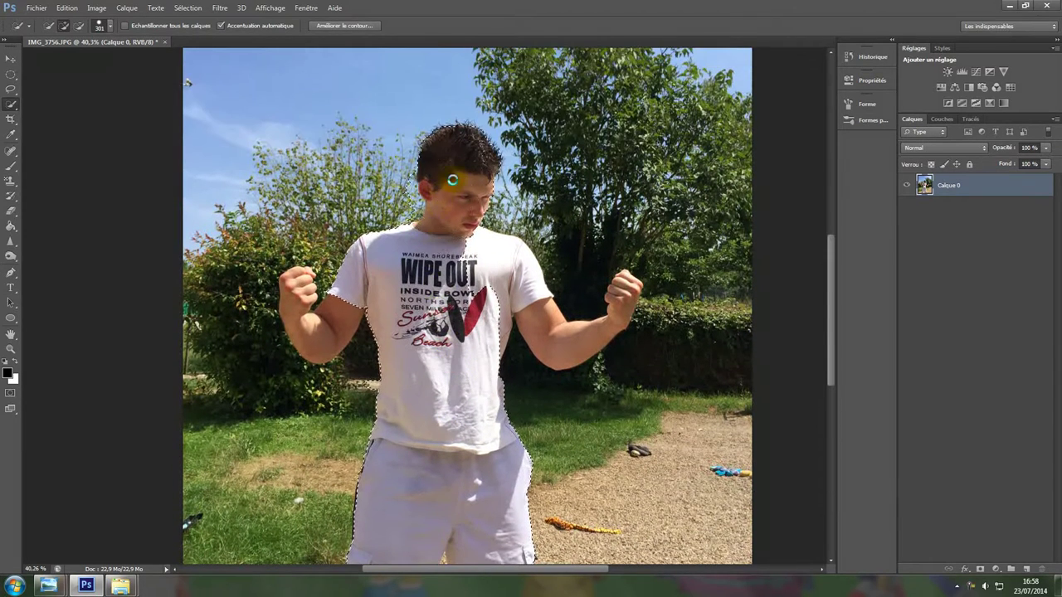
# Step: Reduce the selection brush to 157 px and add both of the man's arms to the selection
pyautogui.keyDown('alt'); pyautogui.rightClick(492, 295); pyautogui.keyUp('alt')
pyautogui.moveTo(486, 261)
pyautogui.mouseDown()
pyautogui.moveTo(556, 342)
pyautogui.moveTo(603, 319)
pyautogui.moveTo(624, 292)
pyautogui.moveTo(504, 297)
pyautogui.mouseUp()
pyautogui.moveTo(312, 320)
pyautogui.mouseDown()
pyautogui.moveTo(349, 313)
pyautogui.moveTo(323, 328)
pyautogui.moveTo(308, 320)
pyautogui.moveTo(305, 276)
pyautogui.mouseUp()
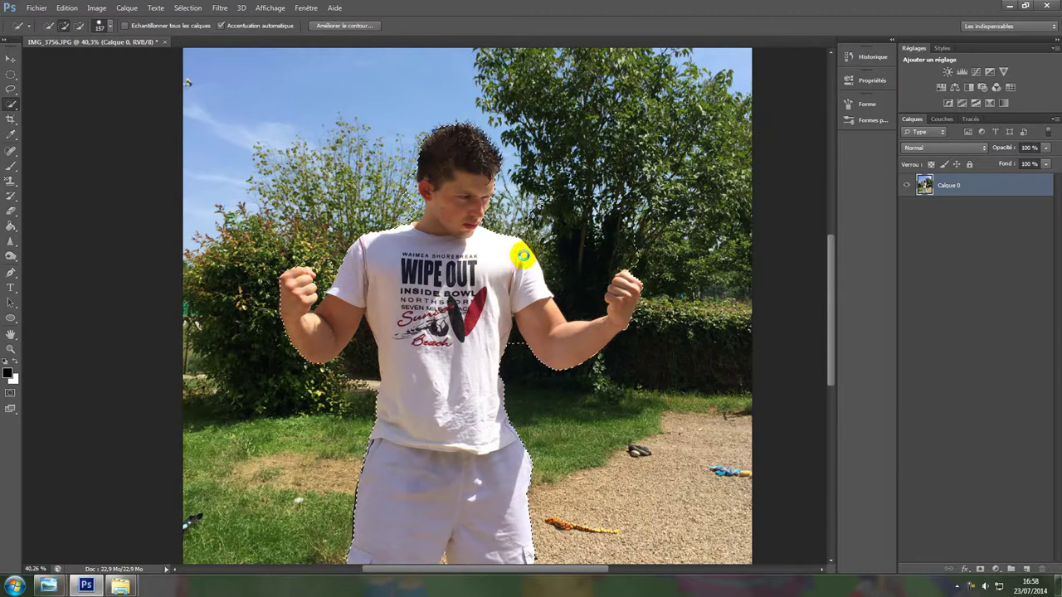
# Step: Subtract the dark background above the man's left forearm, between the sleeve and the fist, from the selection
pyautogui.moveTo(575, 280)
pyautogui.mouseDown()
pyautogui.moveTo(612, 208)
pyautogui.moveTo(579, 293)
pyautogui.mouseUp()
pyautogui.click(582, 300)
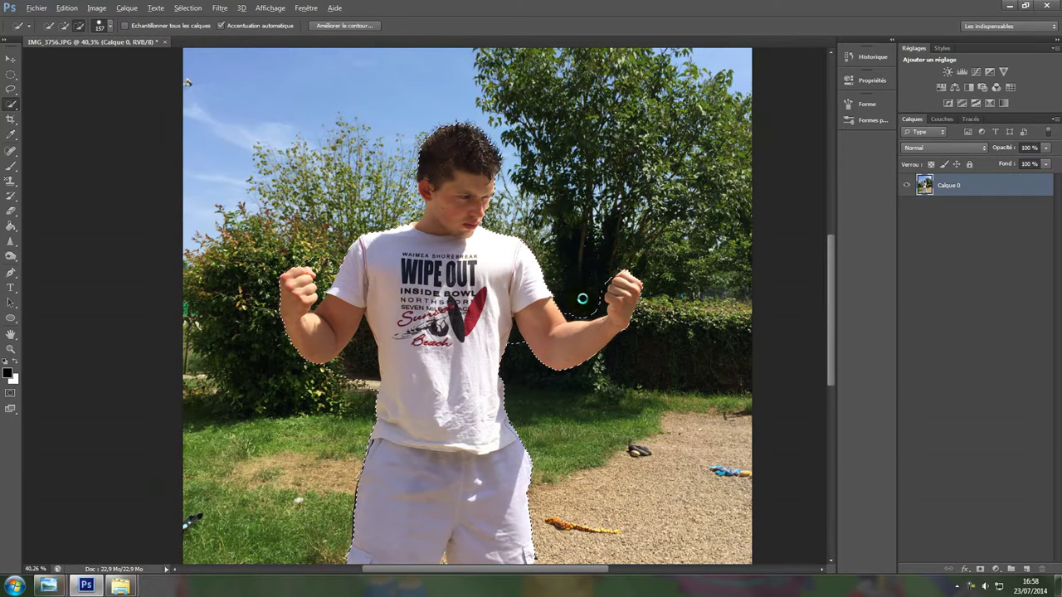
pyautogui.click(586, 301)
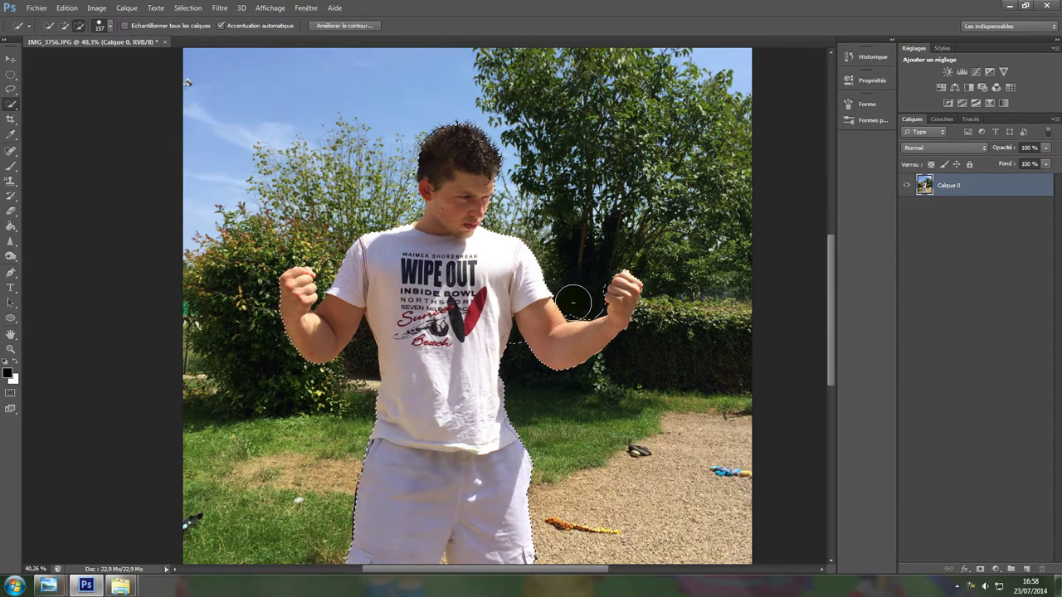
pyautogui.scroll(3, 573, 307)
pyautogui.scroll(6, 572, 322)
pyautogui.click(625, 246)
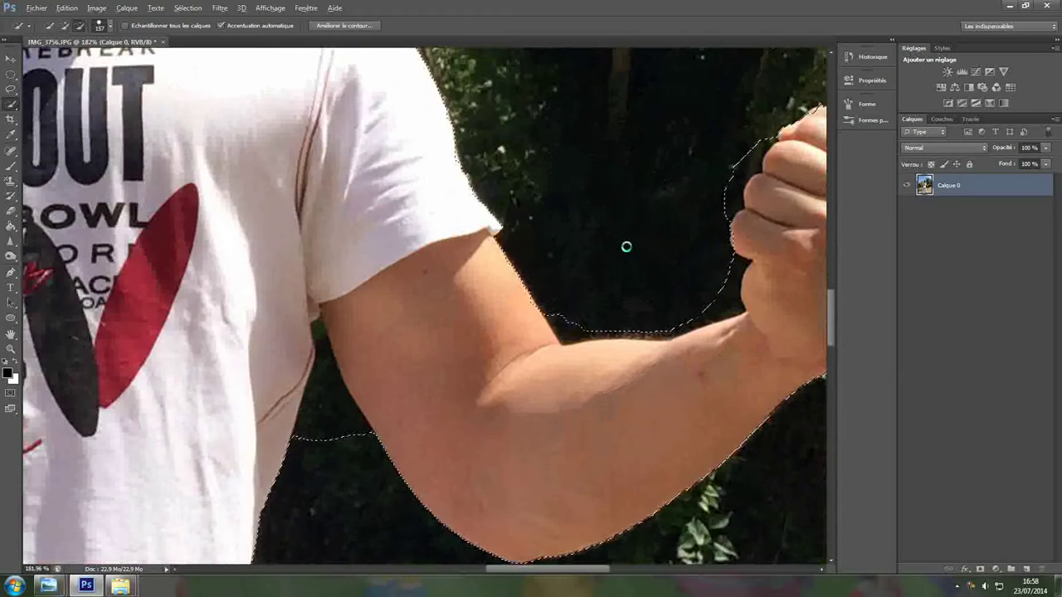
pyautogui.moveTo(609, 263)
pyautogui.mouseDown()
pyautogui.moveTo(570, 270)
pyautogui.moveTo(590, 303)
pyautogui.moveTo(628, 279)
pyautogui.moveTo(589, 273)
pyautogui.moveTo(586, 293)
pyautogui.moveTo(688, 290)
pyautogui.moveTo(680, 277)
pyautogui.moveTo(726, 161)
pyautogui.mouseUp()
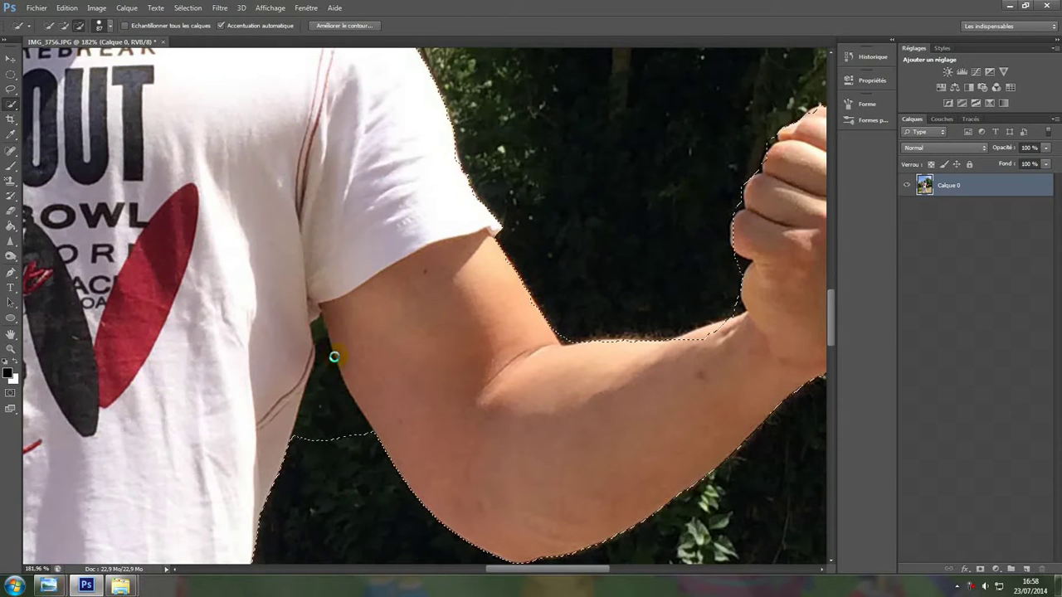
# Step: Remove the background gap between the man's left arm and torso from the selection, reducing the brush to 18 px near the armpit
pyautogui.moveTo(349, 425); pyautogui.dragTo(327, 431)
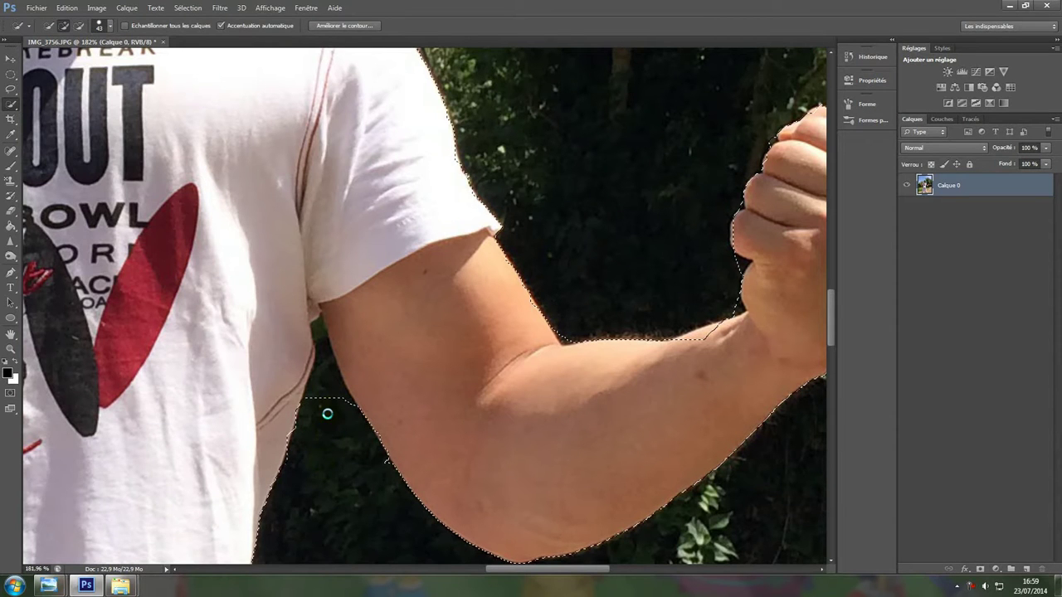
pyautogui.press('alt')
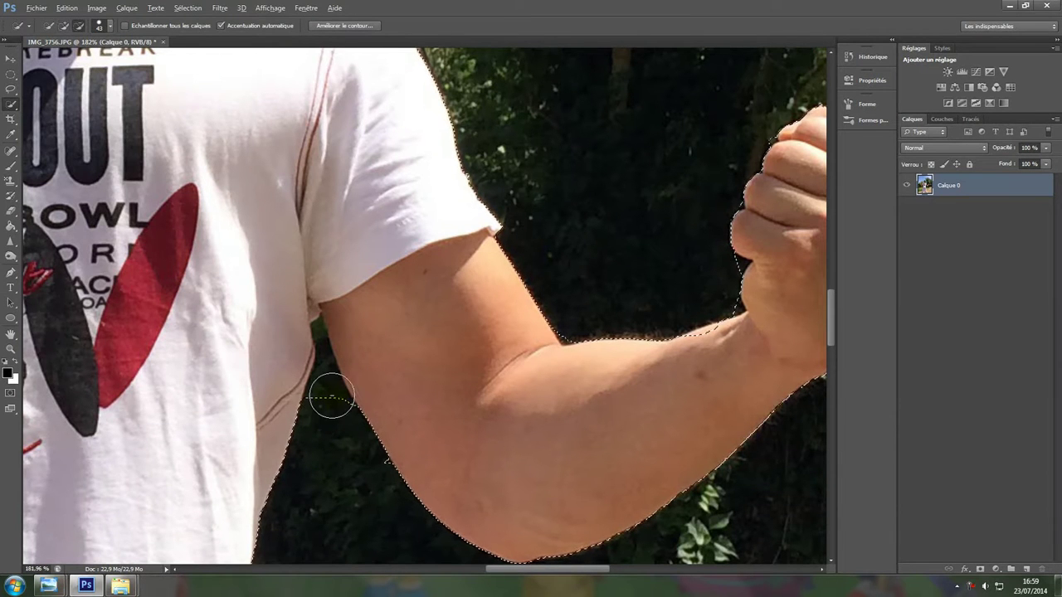
pyautogui.moveTo(328, 397)
pyautogui.mouseDown()
pyautogui.moveTo(329, 406)
pyautogui.moveTo(335, 382)
pyautogui.mouseUp()
pyautogui.press('alt')
pyautogui.click(323, 341)
pyautogui.moveTo(322, 352); pyautogui.dragTo(320, 374)
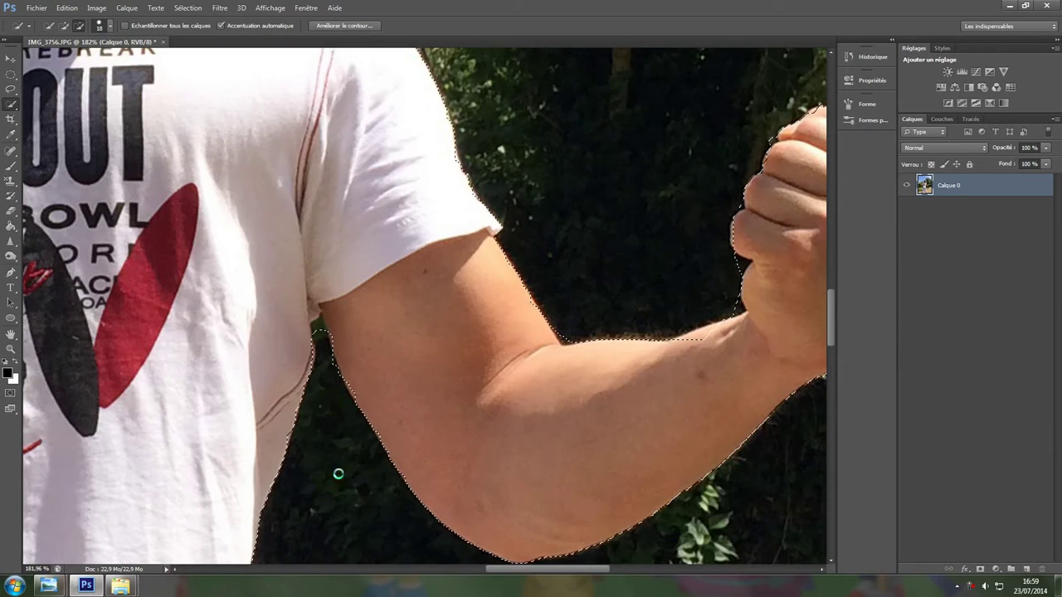
# Step: Subtract the background gap between the man's right arm and his T-shirt from the selection, up to the armpit
pyautogui.scroll(-5, 331, 485)
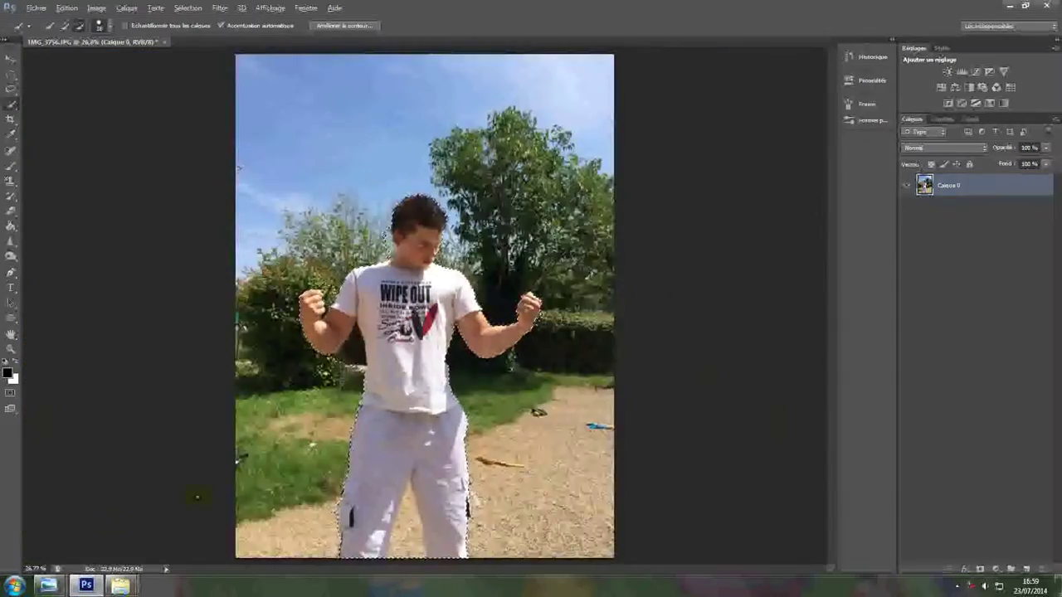
pyautogui.scroll(3, 311, 394)
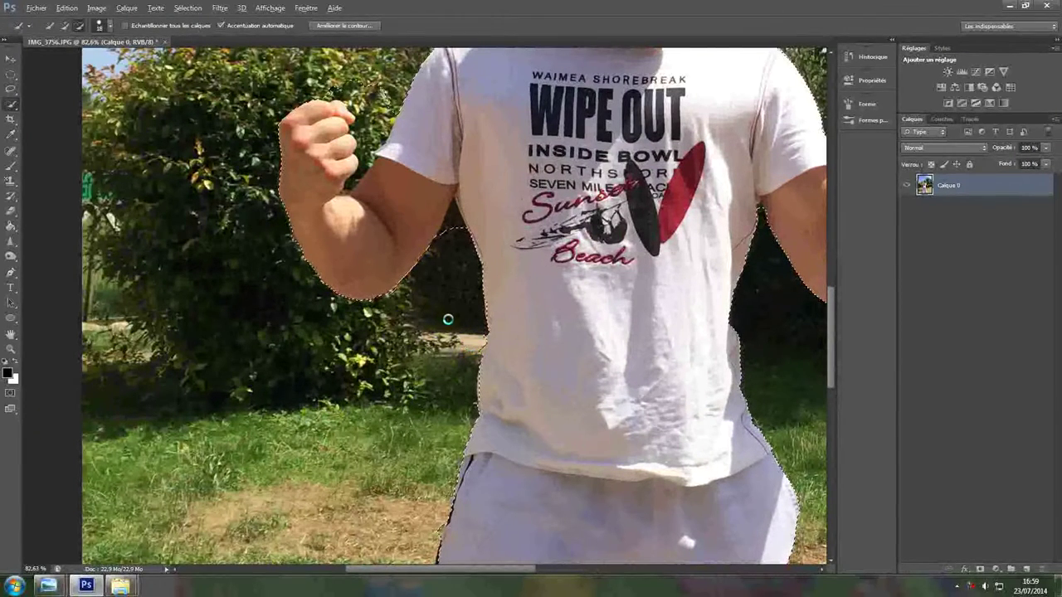
pyautogui.keyDown('alt'); pyautogui.click(482, 236); pyautogui.keyUp('alt')
pyautogui.keyDown('alt'); pyautogui.click(449, 235); pyautogui.keyUp('alt')
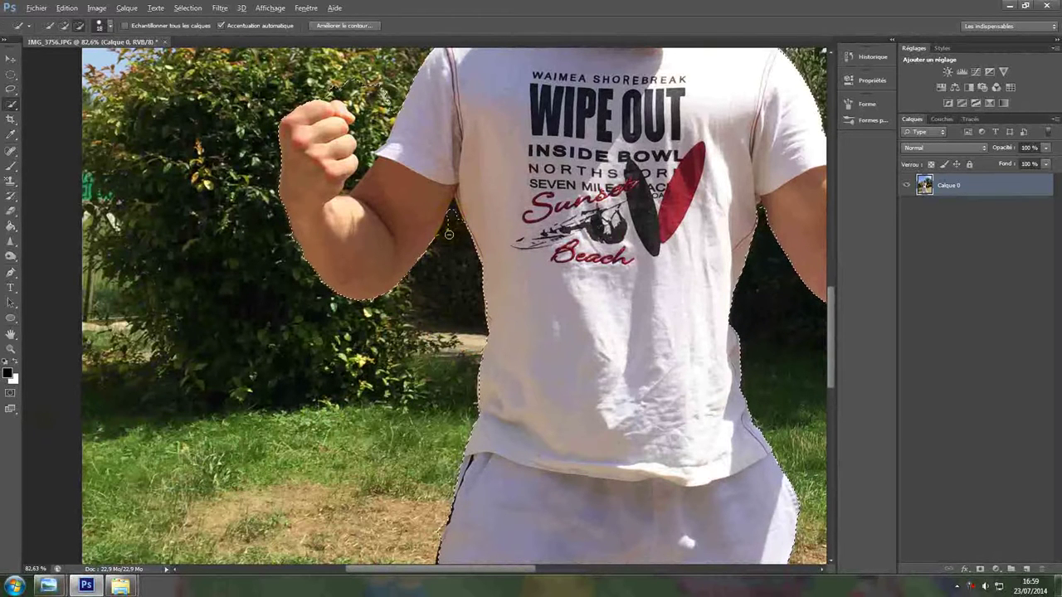
pyautogui.keyDown('alt'); pyautogui.click(447, 225); pyautogui.keyUp('alt')
pyautogui.keyDown('alt'); pyautogui.click(453, 215); pyautogui.keyUp('alt')
# Step: Subtract the gravel gap between the man's trouser legs from the selection, up to the crotch
pyautogui.scroll(-5, 465, 307)
pyautogui.click(479, 325)
pyautogui.scroll(-2, 479, 325)
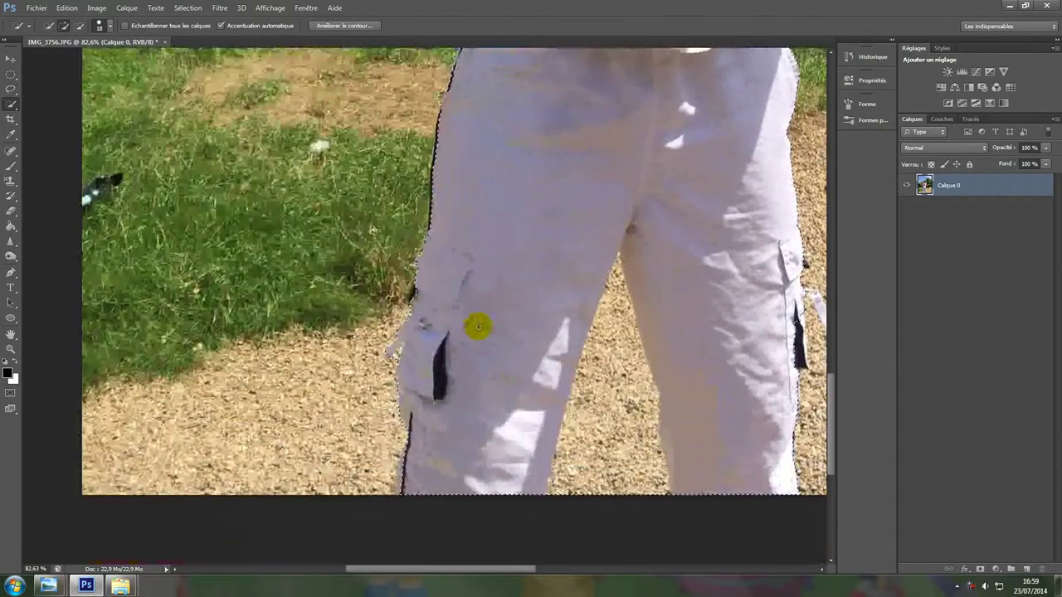
pyautogui.moveTo(611, 440)
pyautogui.mouseDown()
pyautogui.moveTo(628, 481)
pyautogui.moveTo(602, 497)
pyautogui.moveTo(625, 359)
pyautogui.moveTo(619, 301)
pyautogui.moveTo(619, 526)
pyautogui.moveTo(633, 469)
pyautogui.moveTo(626, 374)
pyautogui.moveTo(597, 360)
pyautogui.moveTo(572, 429)
pyautogui.moveTo(571, 441)
pyautogui.moveTo(619, 360)
pyautogui.mouseUp()
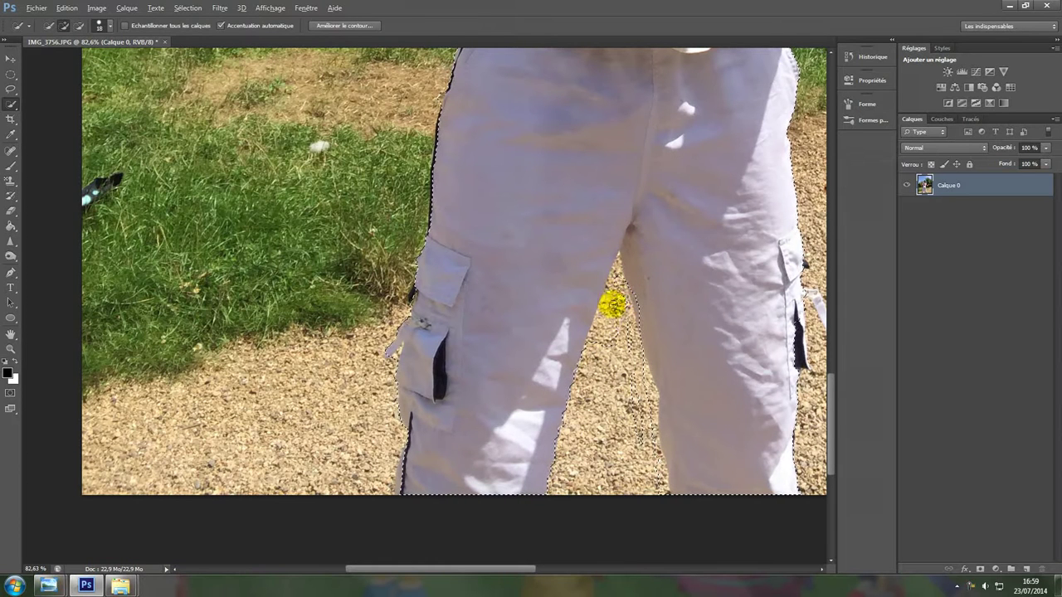
pyautogui.moveTo(590, 375); pyautogui.dragTo(590, 360)
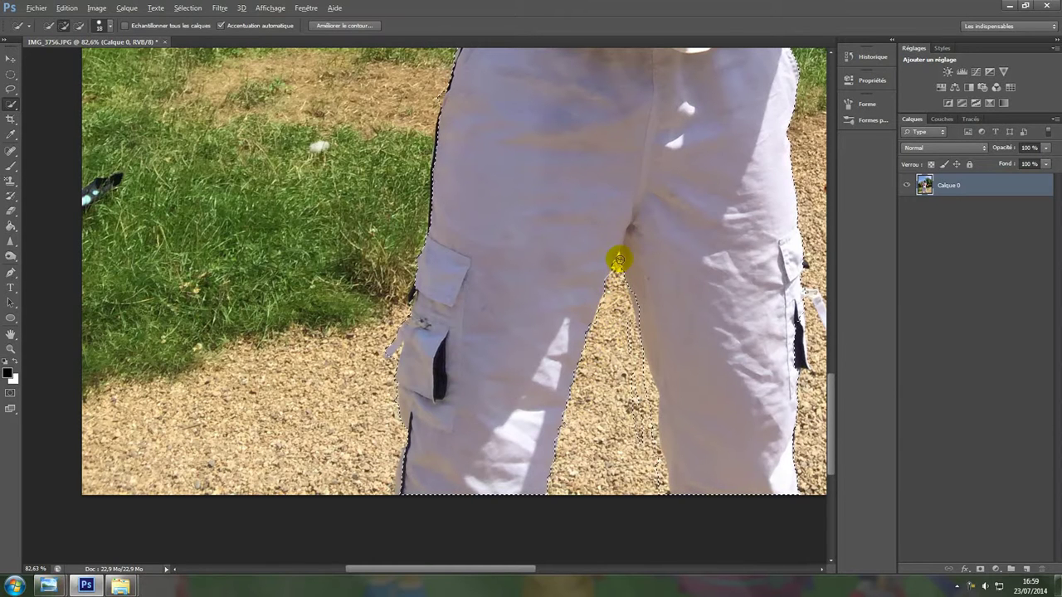
pyautogui.click(668, 374)
pyautogui.press('alt')
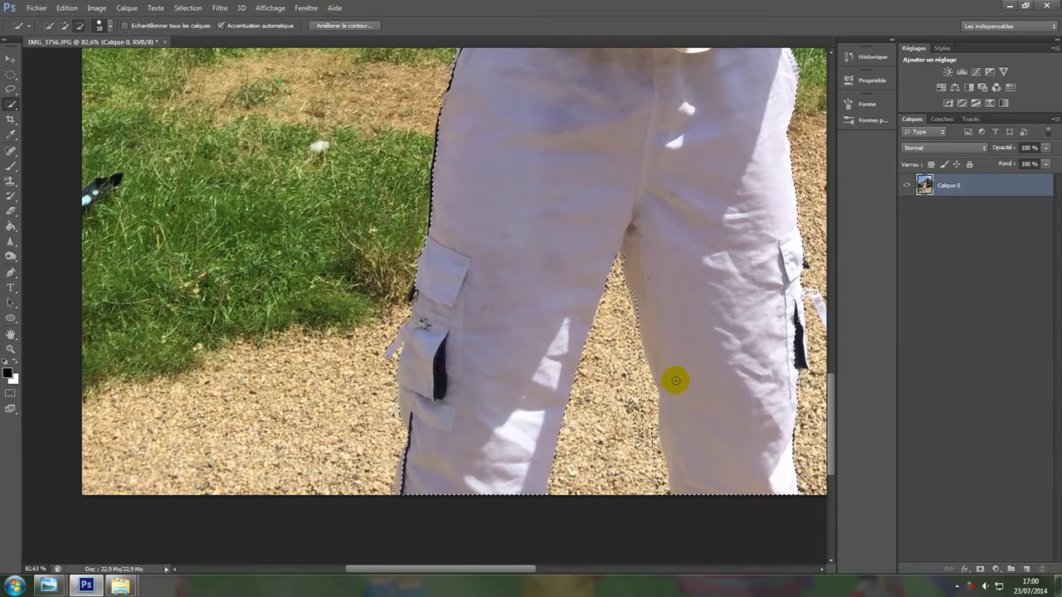
# Step: Tidy the selection edge along the inner trouser legs just below the crotch
pyautogui.scroll(5, 675, 383)
pyautogui.moveTo(553, 204)
pyautogui.mouseDown()
pyautogui.moveTo(522, 199)
pyautogui.moveTo(540, 315)
pyautogui.moveTo(561, 382)
pyautogui.moveTo(573, 275)
pyautogui.moveTo(580, 503)
pyautogui.moveTo(611, 510)
pyautogui.moveTo(573, 309)
pyautogui.moveTo(515, 102)
pyautogui.moveTo(534, 347)
pyautogui.moveTo(514, 192)
pyautogui.mouseUp()
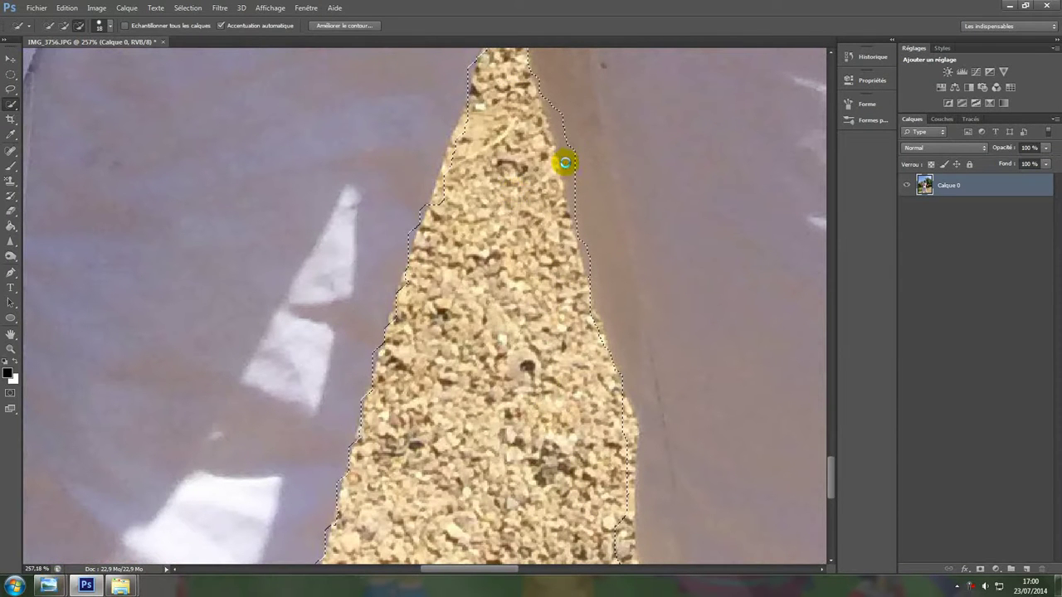
pyautogui.scroll(2, 573, 151)
pyautogui.moveTo(586, 227)
pyautogui.mouseDown()
pyautogui.moveTo(588, 252)
pyautogui.moveTo(569, 194)
pyautogui.moveTo(575, 231)
pyautogui.mouseUp()
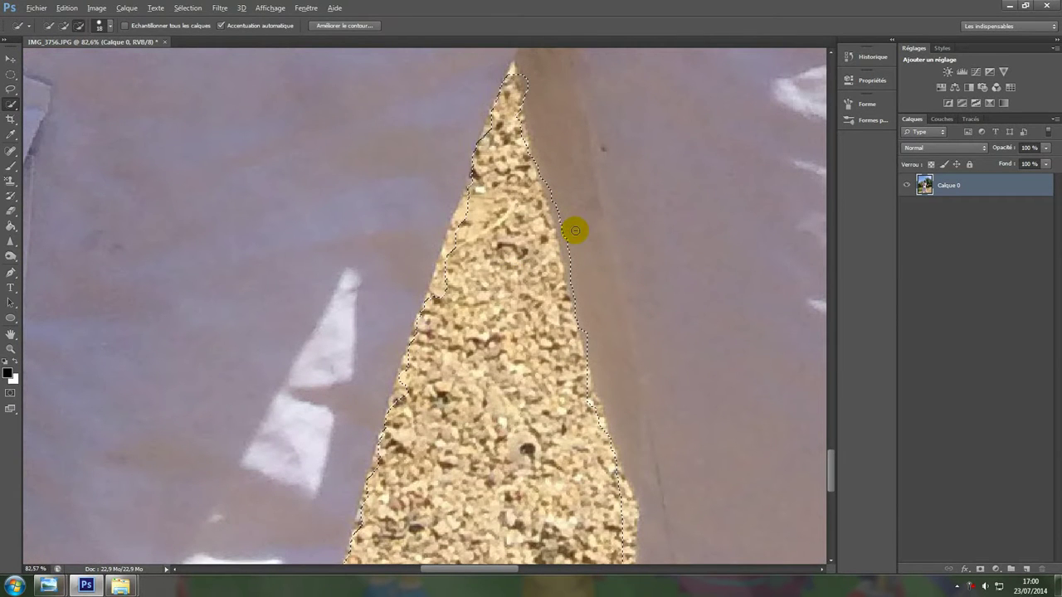
# Step: Preview the cutout on black in Refine Edge and close it without applying changes
pyautogui.scroll(-8, 575, 230)
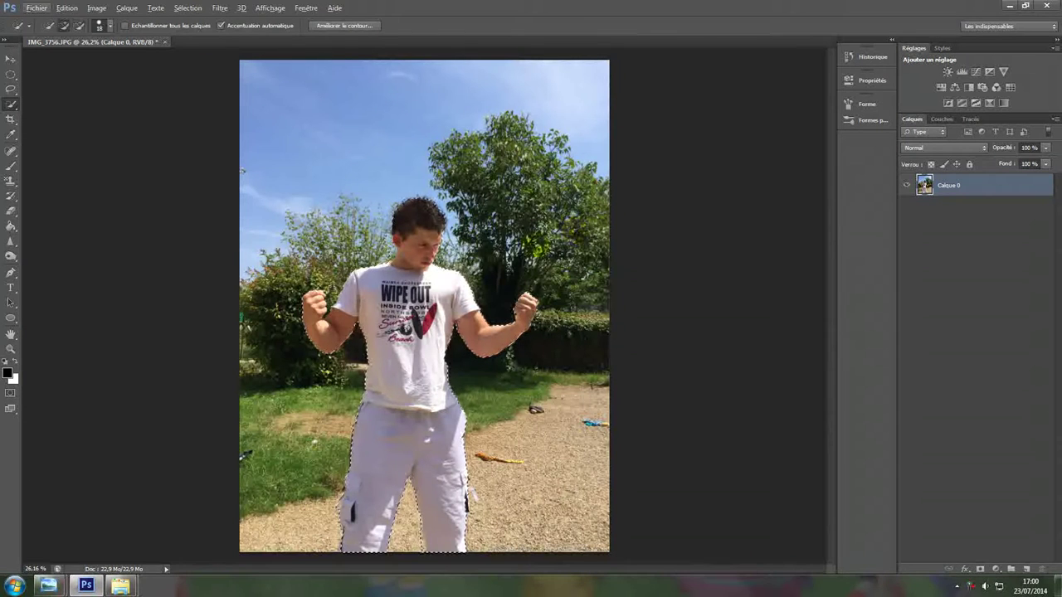
pyautogui.click(343, 29)
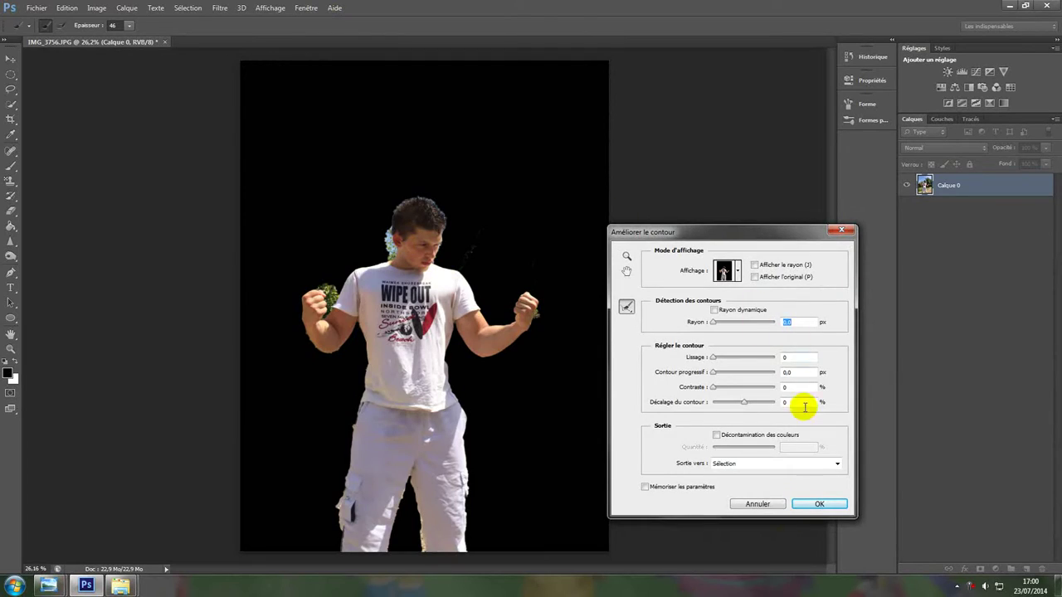
pyautogui.click(778, 506)
# Step: Subtract the foliage beside the man's right ear, neck and back of the hair from the selection
pyautogui.scroll(5, 383, 231)
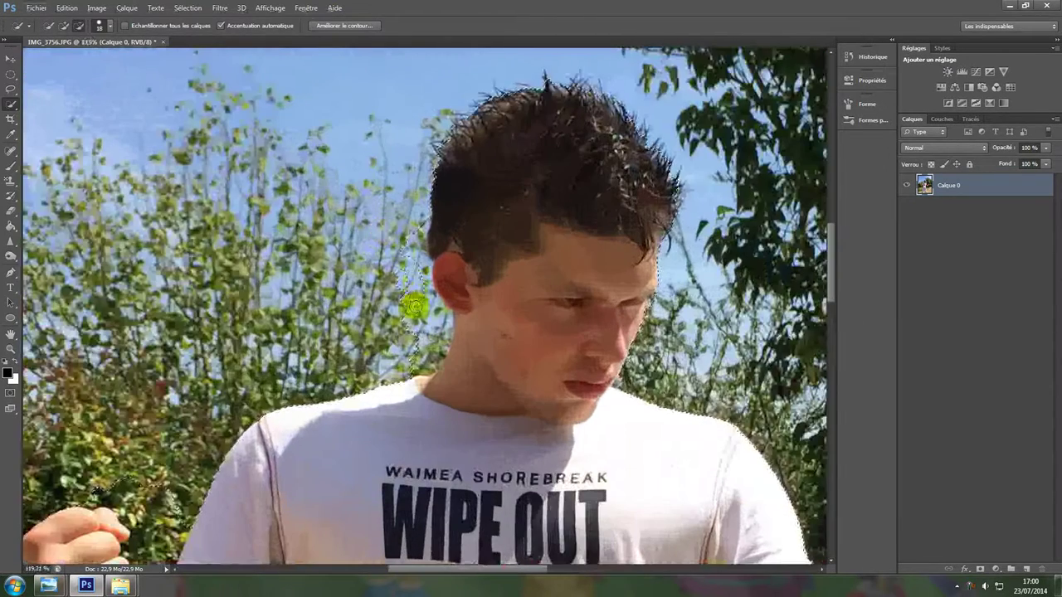
pyautogui.moveTo(407, 229)
pyautogui.mouseDown()
pyautogui.moveTo(427, 318)
pyautogui.moveTo(420, 347)
pyautogui.moveTo(440, 324)
pyautogui.moveTo(413, 370)
pyautogui.moveTo(439, 341)
pyautogui.moveTo(410, 224)
pyautogui.moveTo(417, 244)
pyautogui.moveTo(422, 210)
pyautogui.mouseUp()
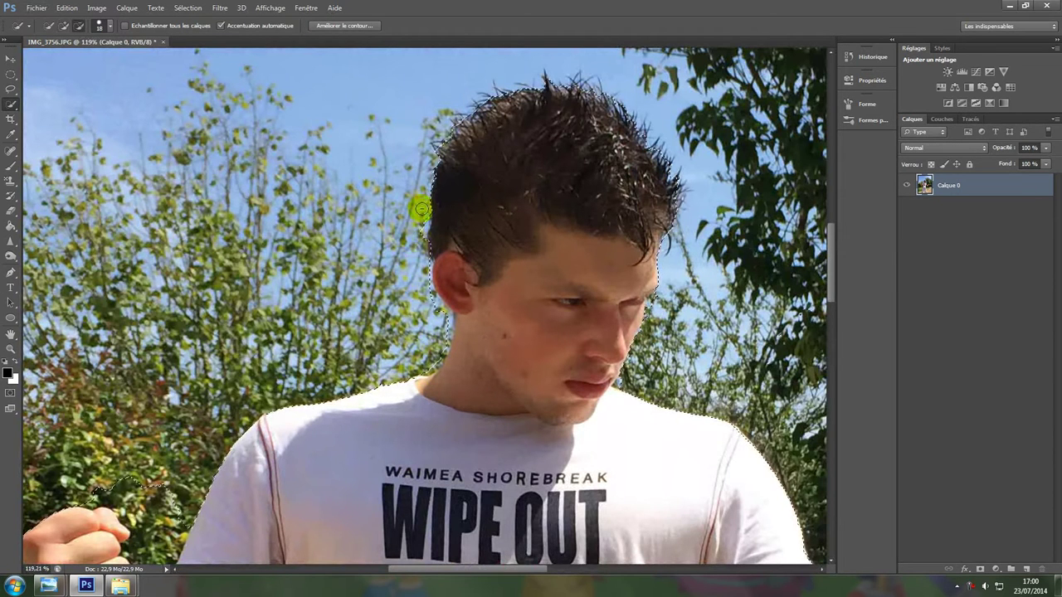
pyautogui.scroll(-3, 207, 431)
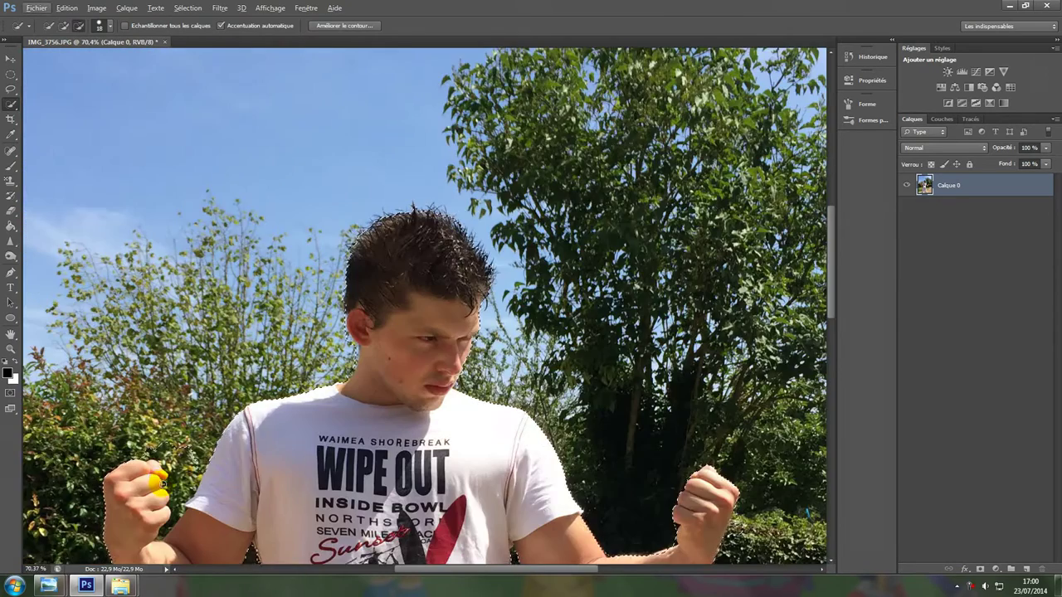
# Step: Subtract the foliage patch above and beside the man's right fist from the selection
pyautogui.scroll(8, 189, 487)
pyautogui.moveTo(190, 487)
pyautogui.mouseDown()
pyautogui.moveTo(161, 409)
pyautogui.moveTo(128, 398)
pyautogui.moveTo(141, 432)
pyautogui.mouseUp()
pyautogui.moveTo(182, 465)
pyautogui.mouseDown()
pyautogui.moveTo(174, 523)
pyautogui.moveTo(183, 549)
pyautogui.moveTo(185, 514)
pyautogui.moveTo(218, 461)
pyautogui.moveTo(215, 493)
pyautogui.mouseUp()
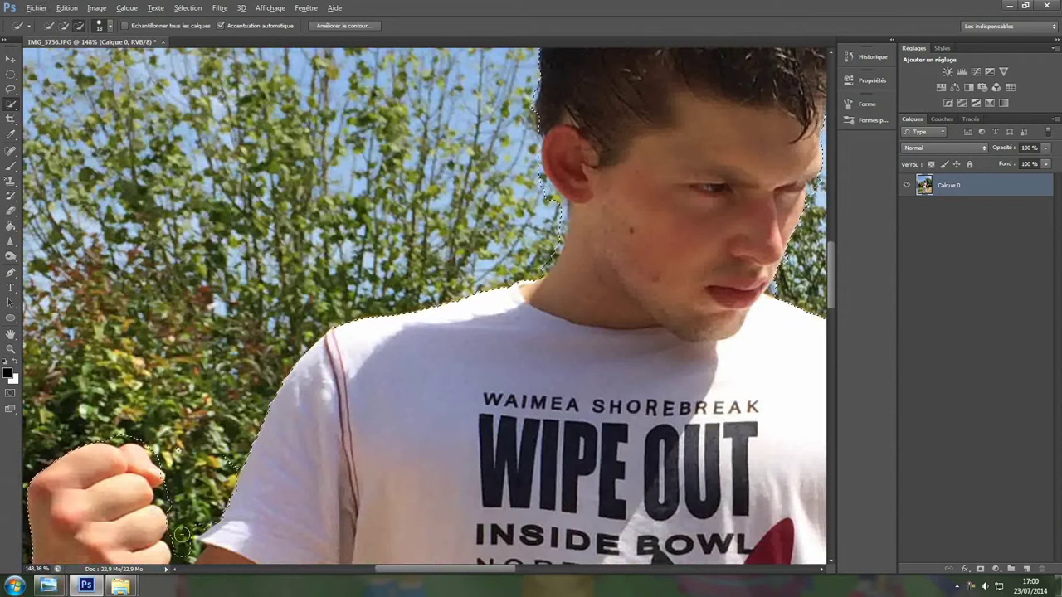
pyautogui.scroll(-11, 194, 398)
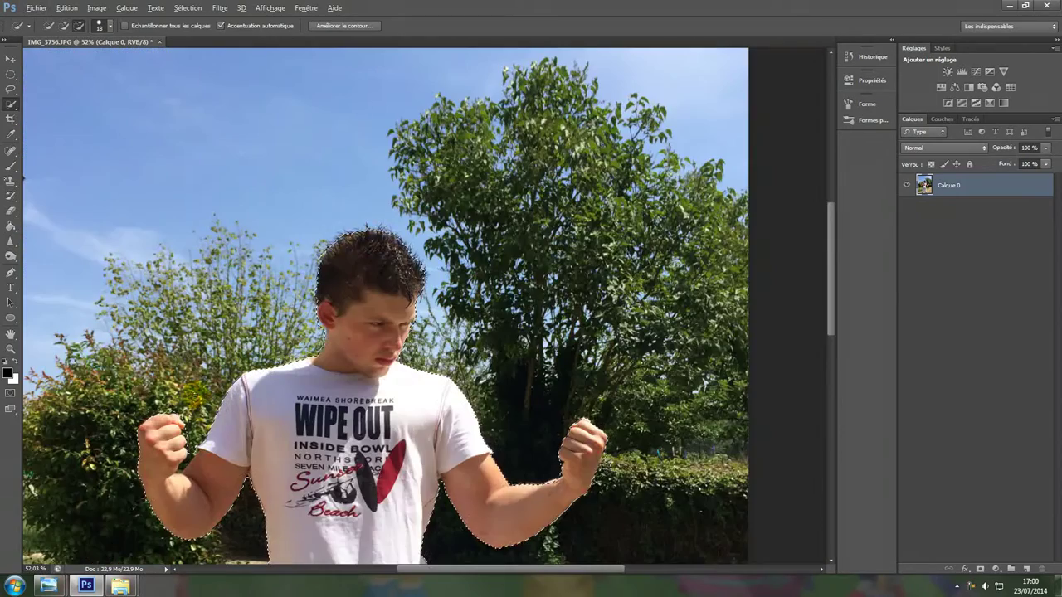
# Step: Tighten the selection around the knuckles of the man's right fist, removing the leaves between the fist and the sleeve
pyautogui.scroll(12, 184, 467)
pyautogui.scroll(7, 182, 479)
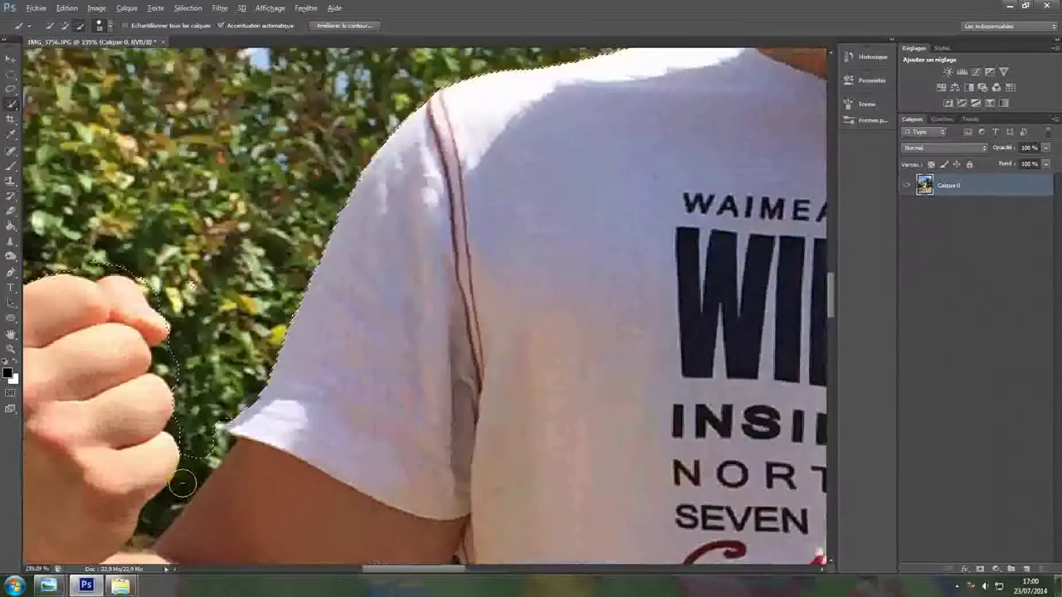
pyautogui.moveTo(136, 548); pyautogui.dragTo(231, 412)
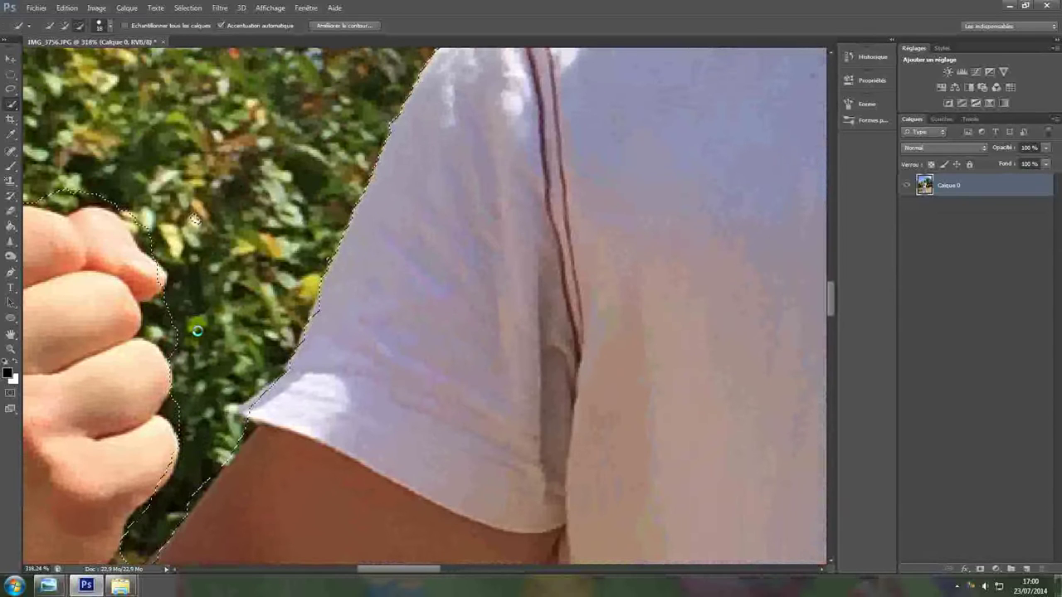
pyautogui.moveTo(183, 322); pyautogui.dragTo(187, 320)
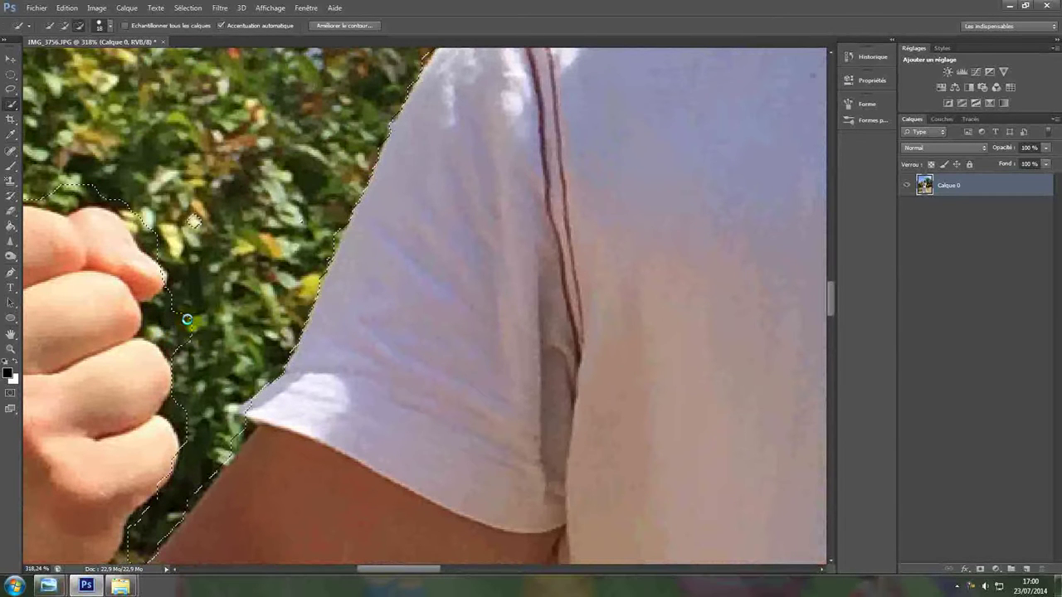
pyautogui.keyDown('alt'); pyautogui.click(178, 318); pyautogui.keyUp('alt')
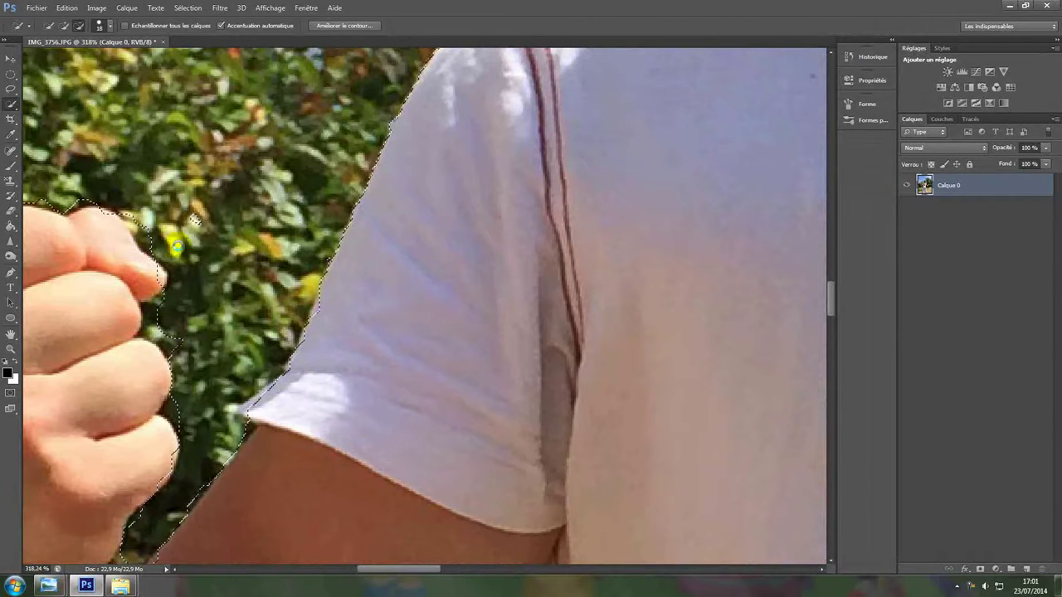
pyautogui.click(155, 317)
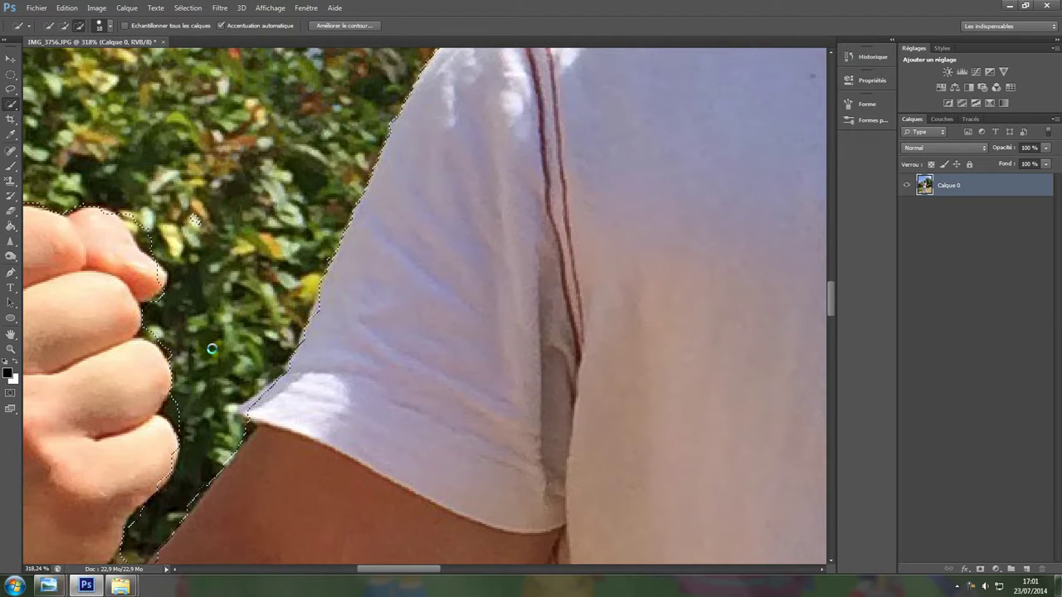
# Step: Open Refine Edge with a 1.5 px radius and brush the inner edges of both trouser legs to remove the gravel fringe
pyautogui.hotkey('ctrl', '0')
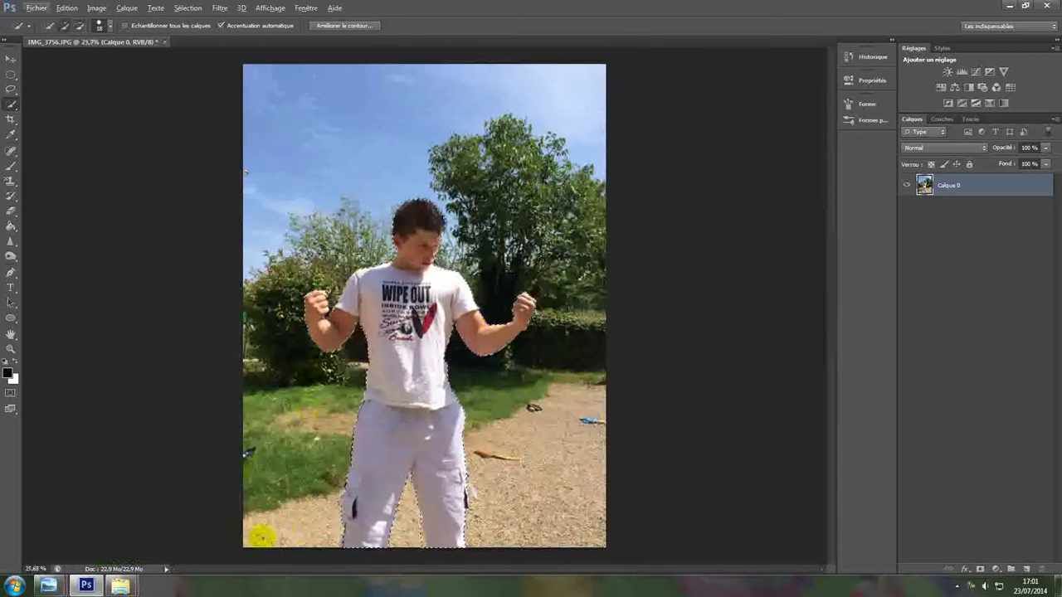
pyautogui.click(316, 26)
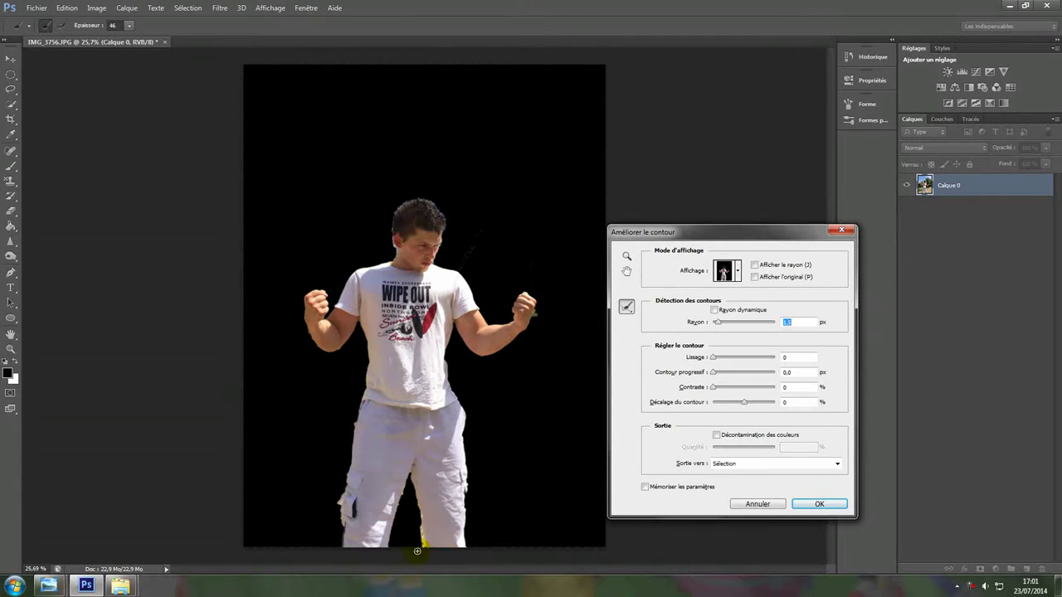
pyautogui.scroll(4, 425, 524)
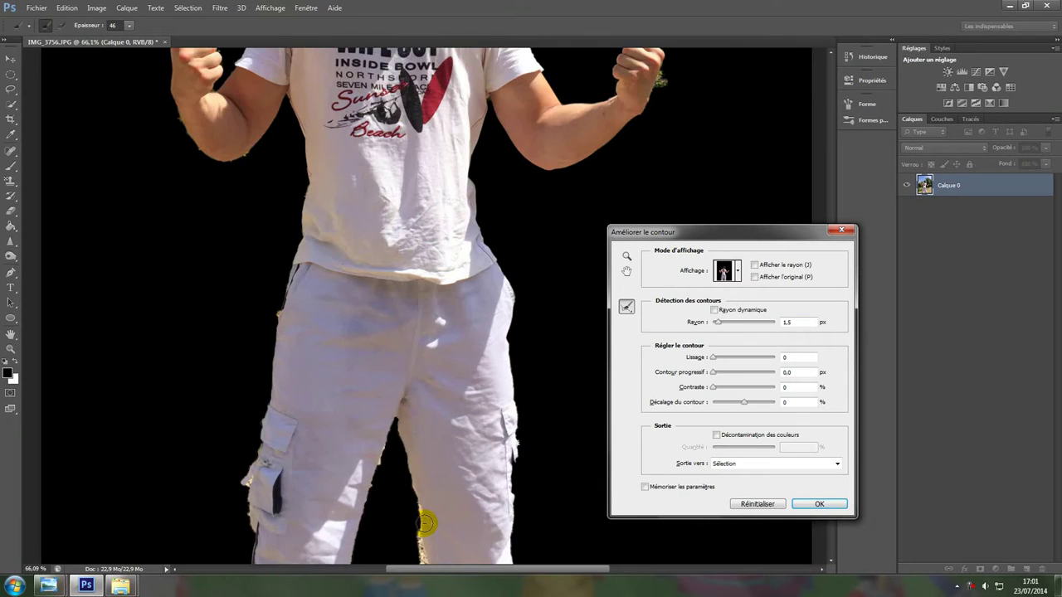
pyautogui.scroll(3, 411, 448)
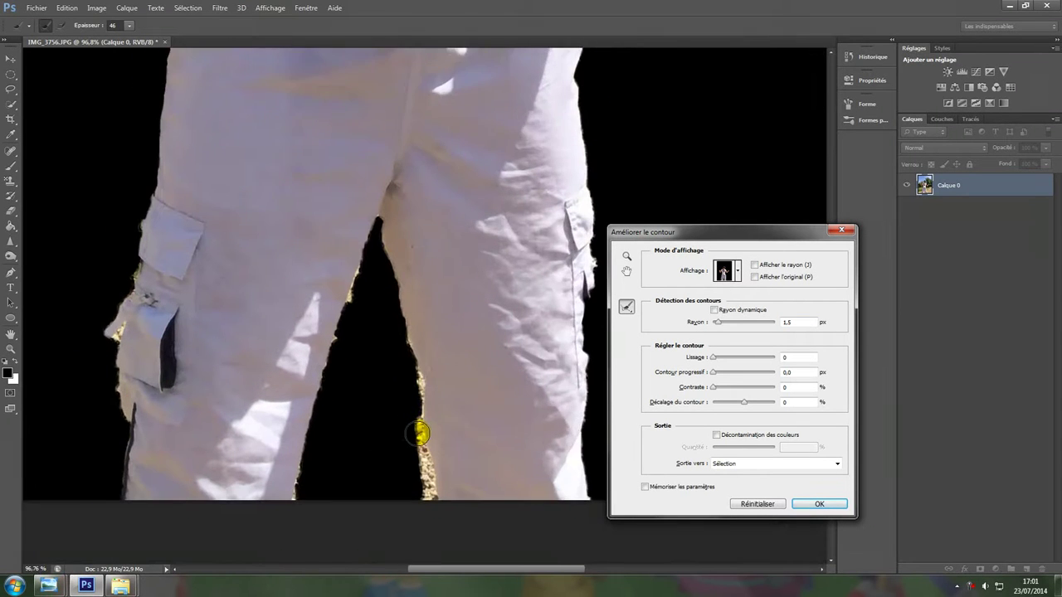
pyautogui.moveTo(434, 359)
pyautogui.mouseDown()
pyautogui.moveTo(421, 470)
pyautogui.moveTo(440, 513)
pyautogui.moveTo(470, 498)
pyautogui.mouseUp()
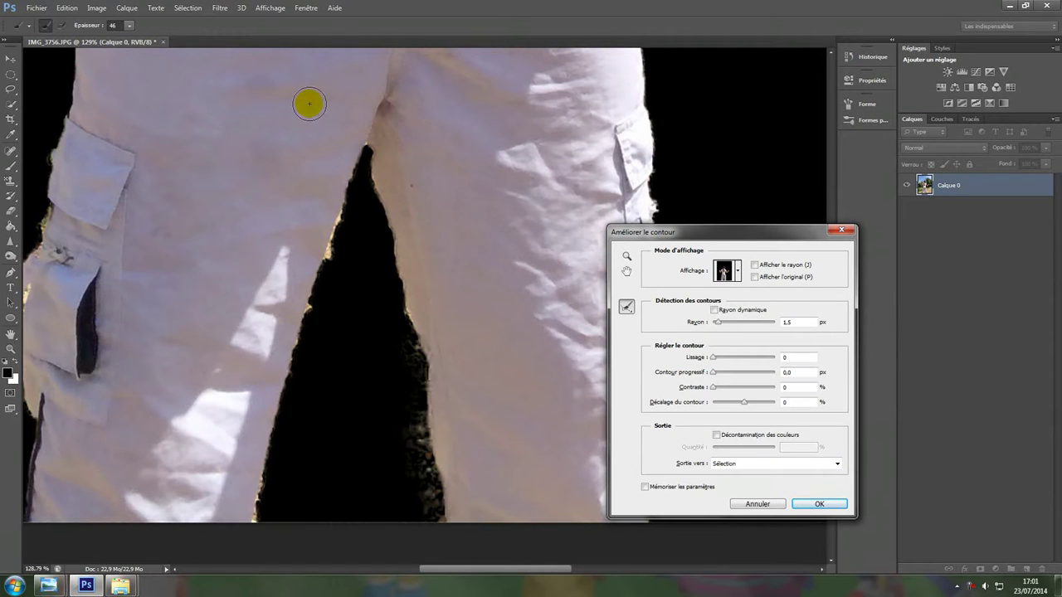
pyautogui.moveTo(253, 483)
pyautogui.mouseDown()
pyautogui.moveTo(265, 520)
pyautogui.moveTo(305, 308)
pyautogui.moveTo(361, 151)
pyautogui.moveTo(418, 330)
pyautogui.moveTo(440, 531)
pyautogui.mouseUp()
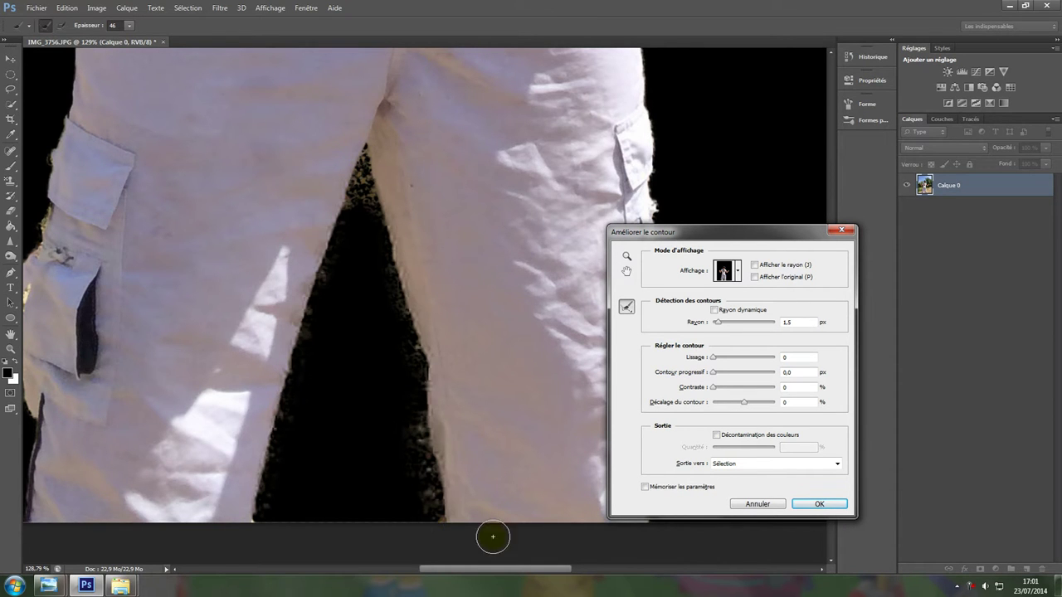
# Step: Brush the Refine Edge radius along both sides of the man's face, ear and neck, and onto his left shoulder
pyautogui.scroll(-5, 295, 182)
pyautogui.scroll(10, 287, 162)
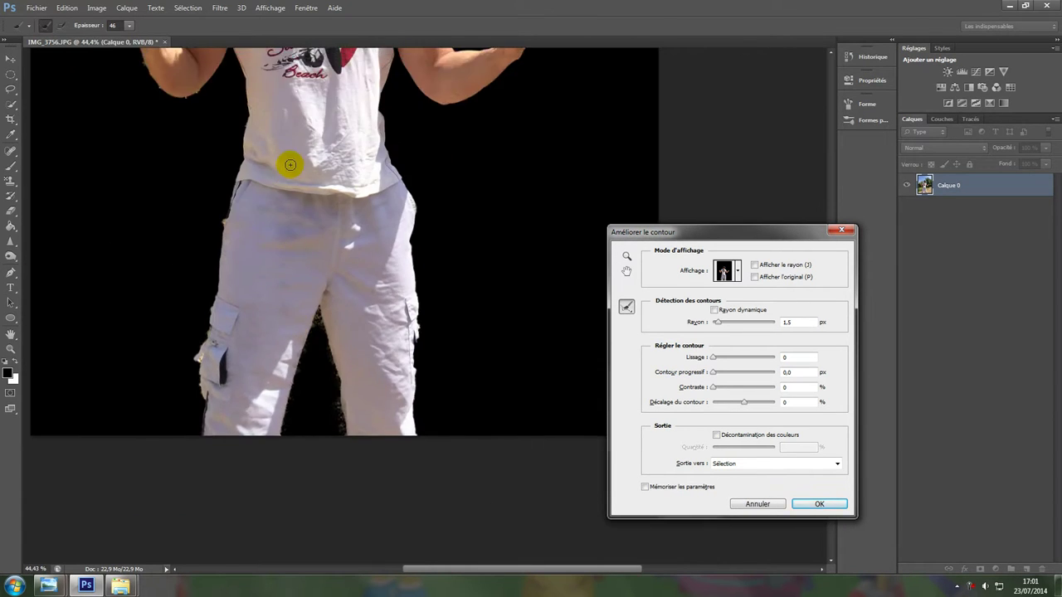
pyautogui.scroll(6, 295, 163)
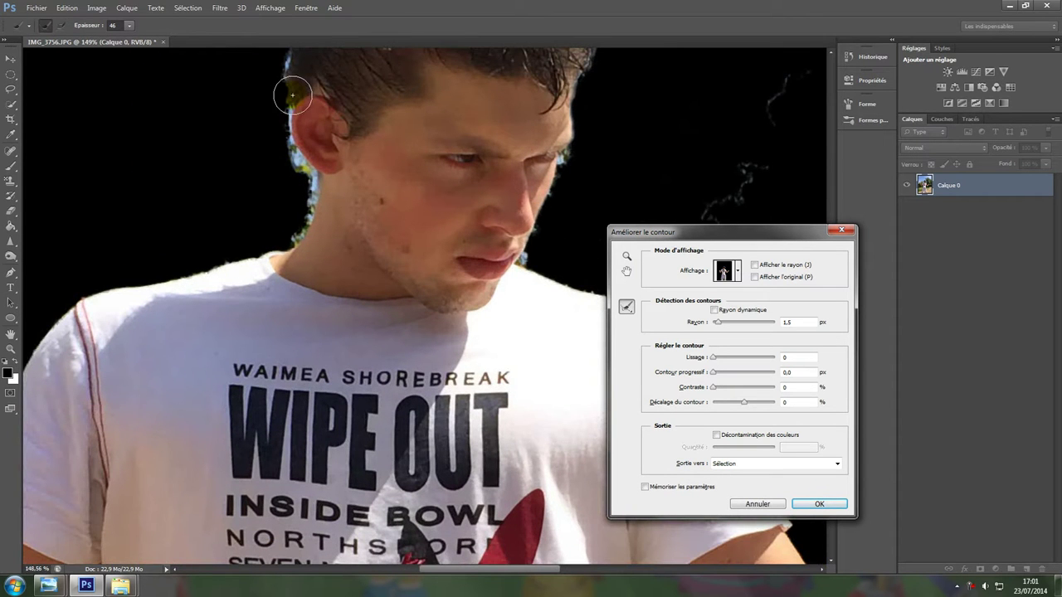
pyautogui.click(389, 119)
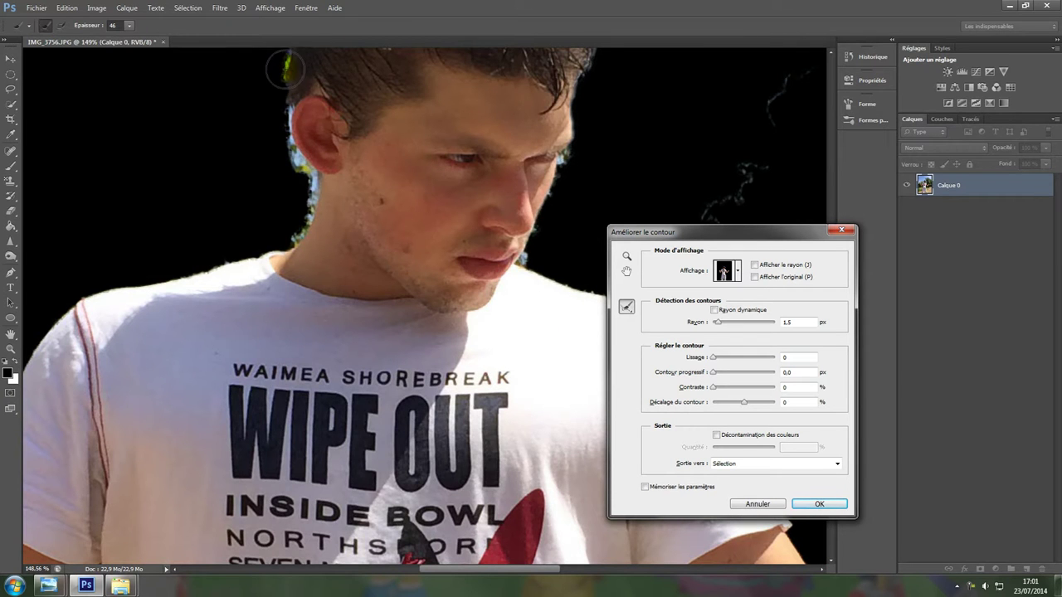
pyautogui.moveTo(280, 74)
pyautogui.mouseDown()
pyautogui.moveTo(317, 190)
pyautogui.moveTo(269, 245)
pyautogui.mouseUp()
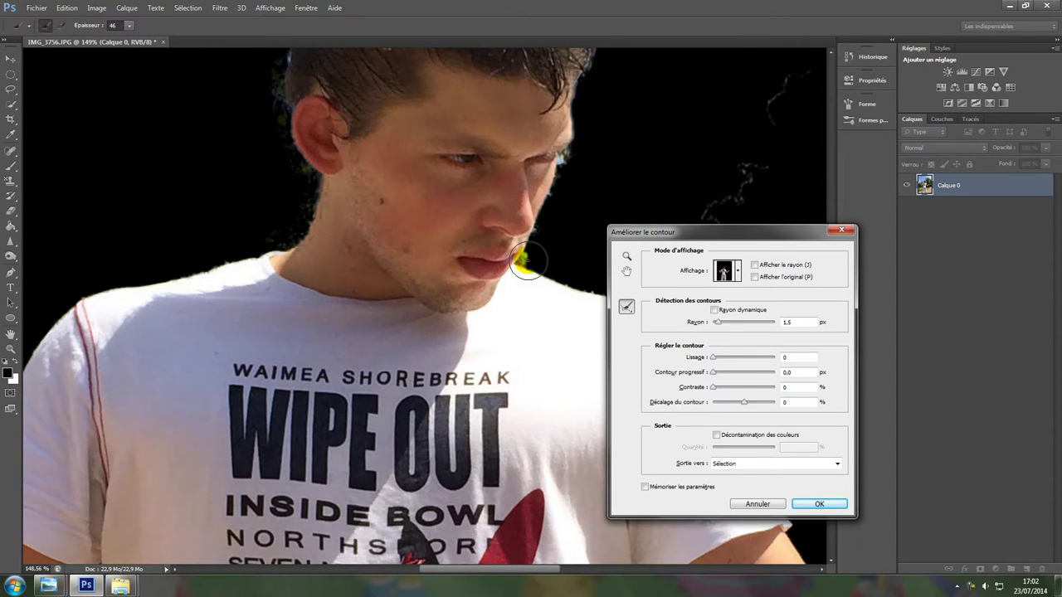
pyautogui.moveTo(526, 258)
pyautogui.mouseDown()
pyautogui.moveTo(561, 167)
pyautogui.moveTo(584, 129)
pyautogui.mouseUp()
pyautogui.moveTo(525, 274)
pyautogui.mouseDown()
pyautogui.moveTo(531, 258)
pyautogui.moveTo(572, 294)
pyautogui.mouseUp()
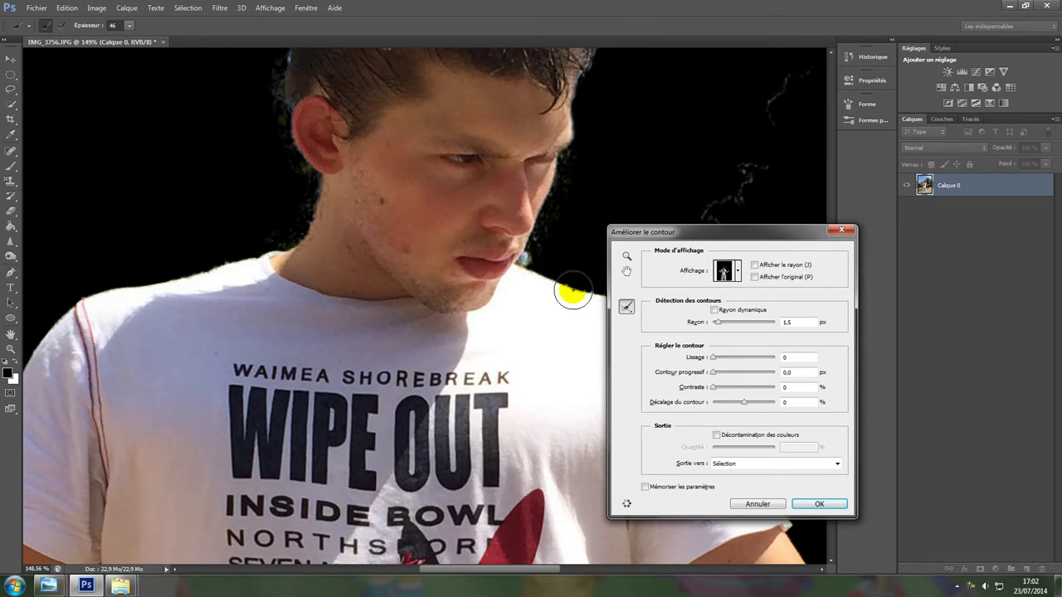
pyautogui.moveTo(524, 255); pyautogui.dragTo(516, 262)
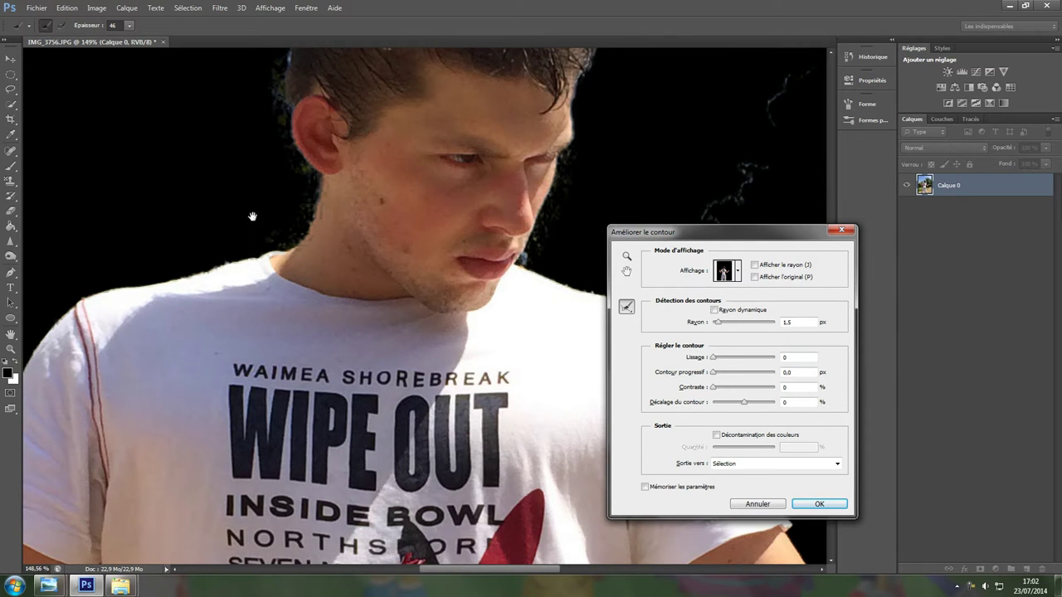
# Step: Brush the Refine Edge radius around the whole outline of the man's hair to clean up the blue fringe
pyautogui.scroll(6, 278, 187)
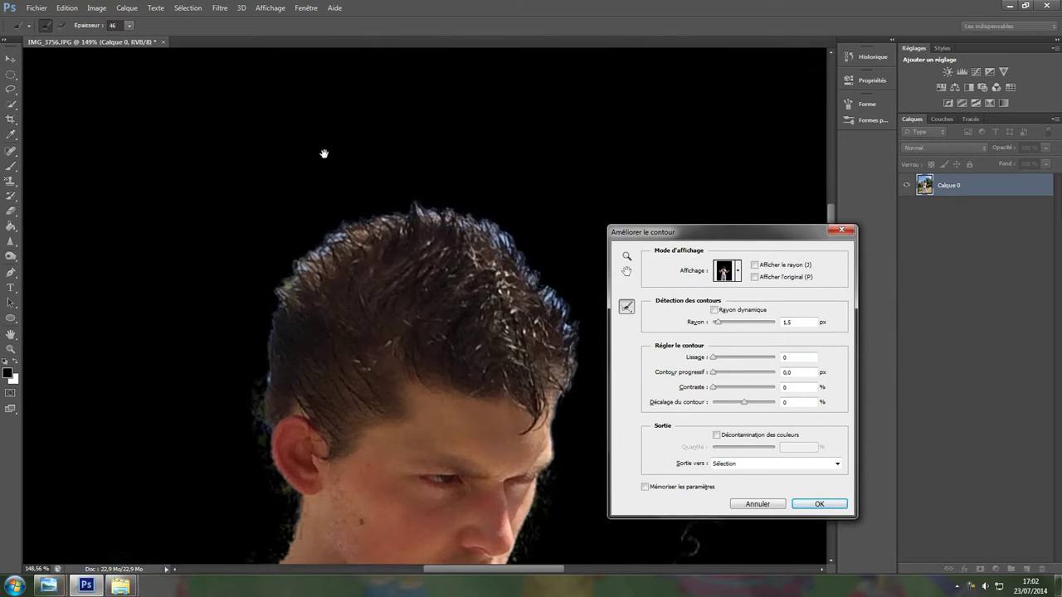
pyautogui.moveTo(307, 106); pyautogui.dragTo(317, 68)
pyautogui.moveTo(234, 294)
pyautogui.mouseDown()
pyautogui.moveTo(233, 236)
pyautogui.moveTo(250, 189)
pyautogui.moveTo(285, 152)
pyautogui.moveTo(331, 128)
pyautogui.moveTo(416, 124)
pyautogui.moveTo(463, 146)
pyautogui.moveTo(523, 200)
pyautogui.moveTo(534, 229)
pyautogui.moveTo(527, 317)
pyautogui.moveTo(511, 268)
pyautogui.mouseUp()
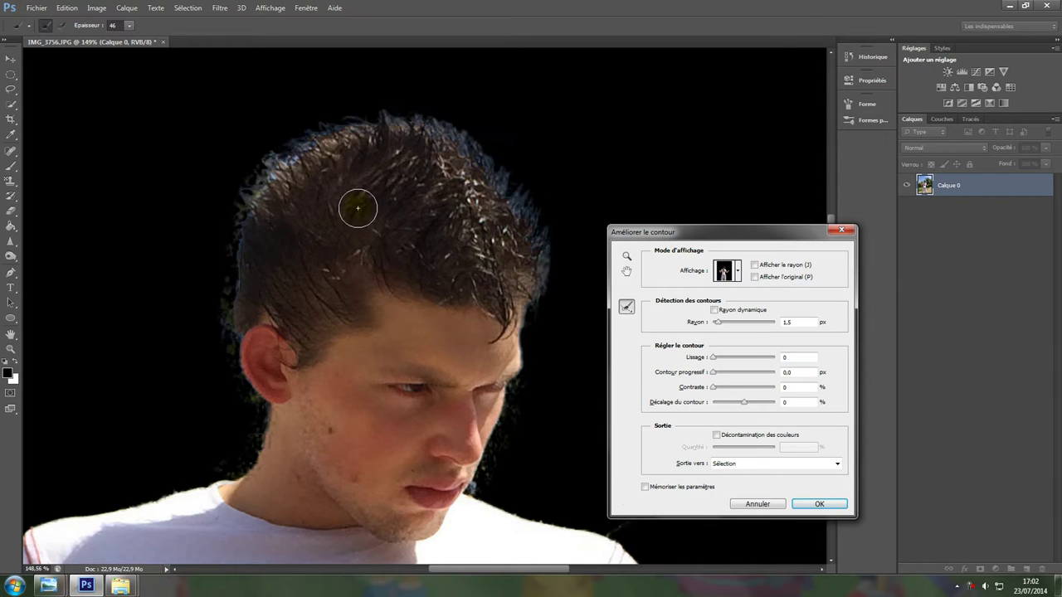
pyautogui.moveTo(239, 224)
pyautogui.mouseDown()
pyautogui.moveTo(263, 171)
pyautogui.moveTo(363, 122)
pyautogui.moveTo(449, 138)
pyautogui.moveTo(495, 180)
pyautogui.moveTo(524, 244)
pyautogui.mouseUp()
# Step: Brush the Refine Edge radius over the foliage remnants beside the man's left wrist and around his right fist, forearm and elbow
pyautogui.moveTo(436, 425)
pyautogui.mouseDown()
pyautogui.moveTo(379, 443)
pyautogui.moveTo(406, 233)
pyautogui.moveTo(218, 386)
pyautogui.moveTo(330, 280)
pyautogui.moveTo(241, 256)
pyautogui.moveTo(304, 221)
pyautogui.moveTo(271, 233)
pyautogui.mouseUp()
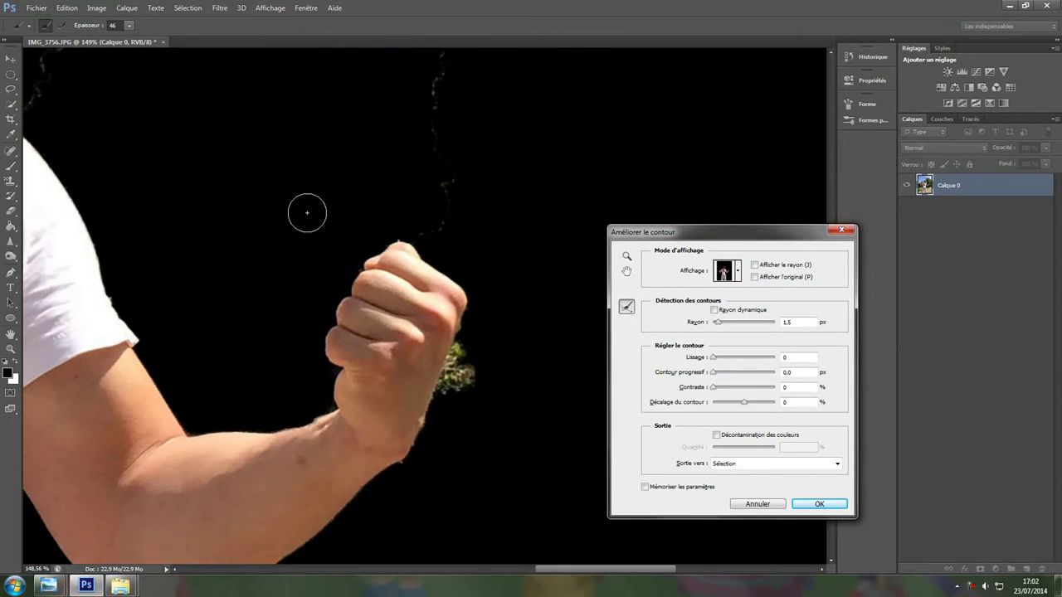
pyautogui.moveTo(455, 358)
pyautogui.mouseDown()
pyautogui.moveTo(442, 303)
pyautogui.moveTo(435, 372)
pyautogui.mouseUp()
pyautogui.moveTo(173, 434); pyautogui.dragTo(473, 240)
pyautogui.moveTo(108, 404); pyautogui.dragTo(586, 211)
pyautogui.moveTo(190, 308); pyautogui.dragTo(401, 286)
pyautogui.moveTo(224, 260)
pyautogui.mouseDown()
pyautogui.moveTo(230, 296)
pyautogui.moveTo(277, 313)
pyautogui.moveTo(237, 257)
pyautogui.mouseUp()
pyautogui.moveTo(329, 68); pyautogui.dragTo(336, 156)
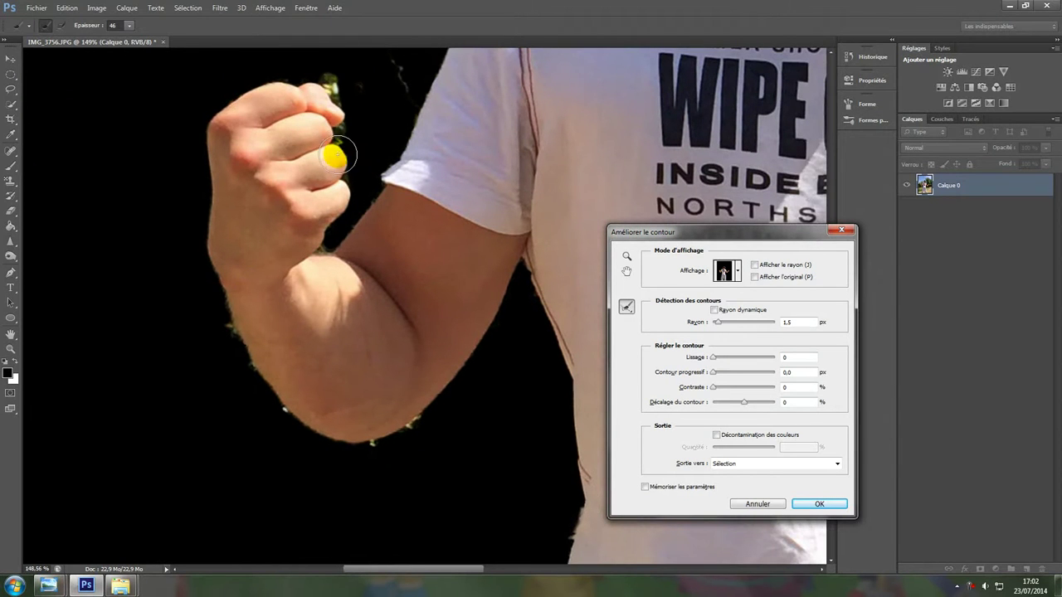
pyautogui.click(247, 362)
pyautogui.moveTo(224, 313); pyautogui.dragTo(288, 408)
pyautogui.moveTo(385, 430); pyautogui.dragTo(423, 417)
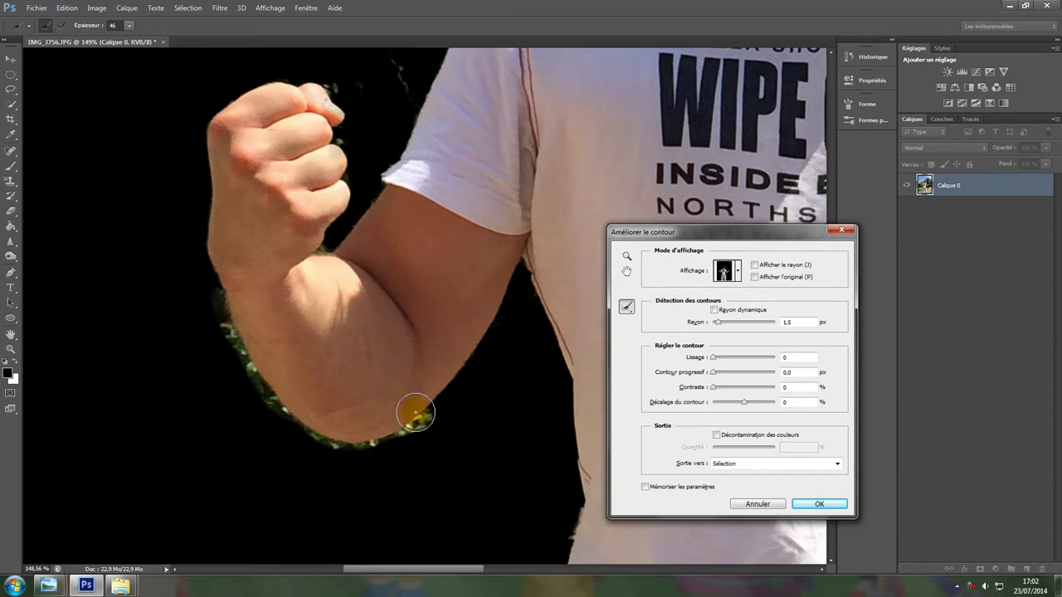
# Step: Feather the refined edge by 2.2 px and output the cutout to a new layer with a layer mask
pyautogui.moveTo(348, 149); pyautogui.dragTo(273, 218)
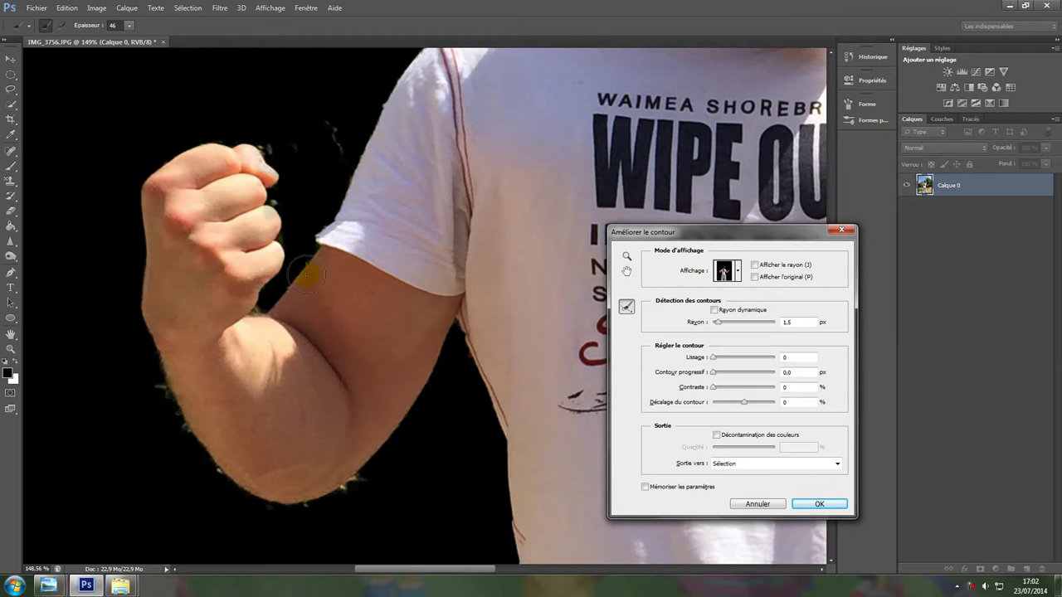
pyautogui.moveTo(361, 267); pyautogui.dragTo(343, 266)
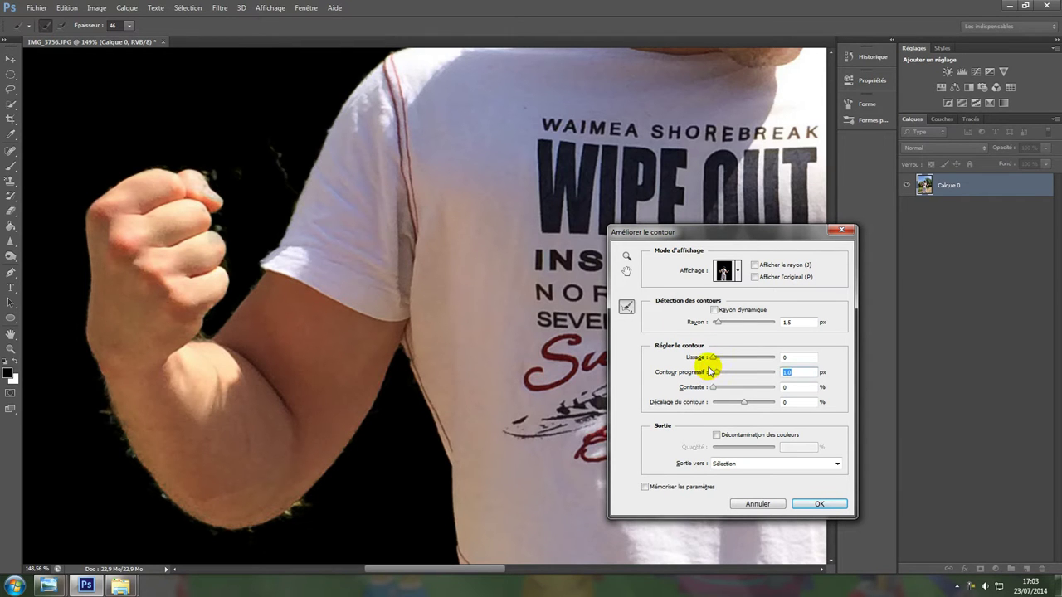
pyautogui.moveTo(728, 376); pyautogui.dragTo(723, 376)
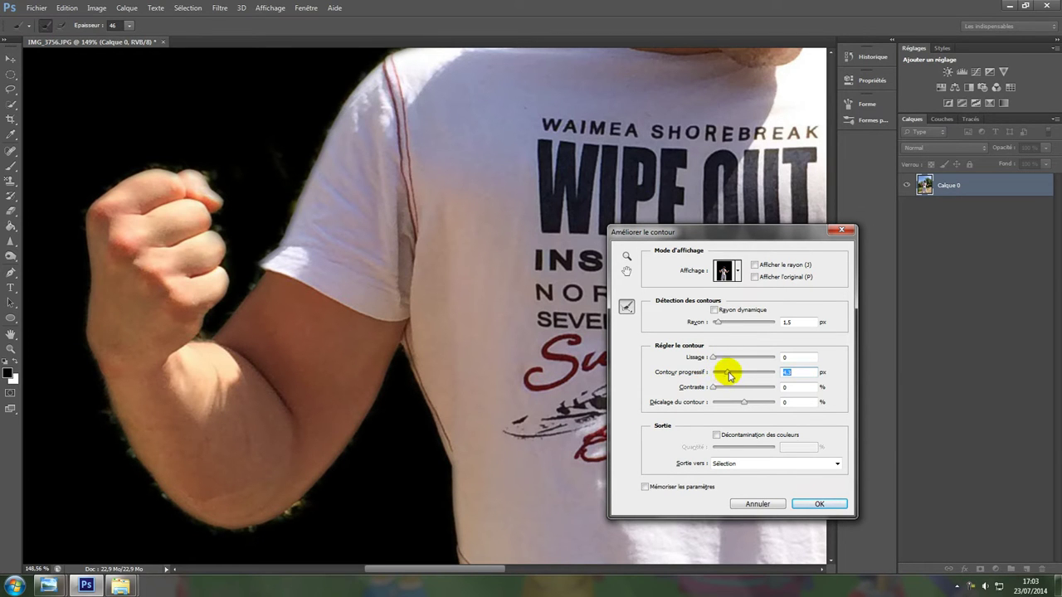
pyautogui.moveTo(721, 380); pyautogui.dragTo(720, 380)
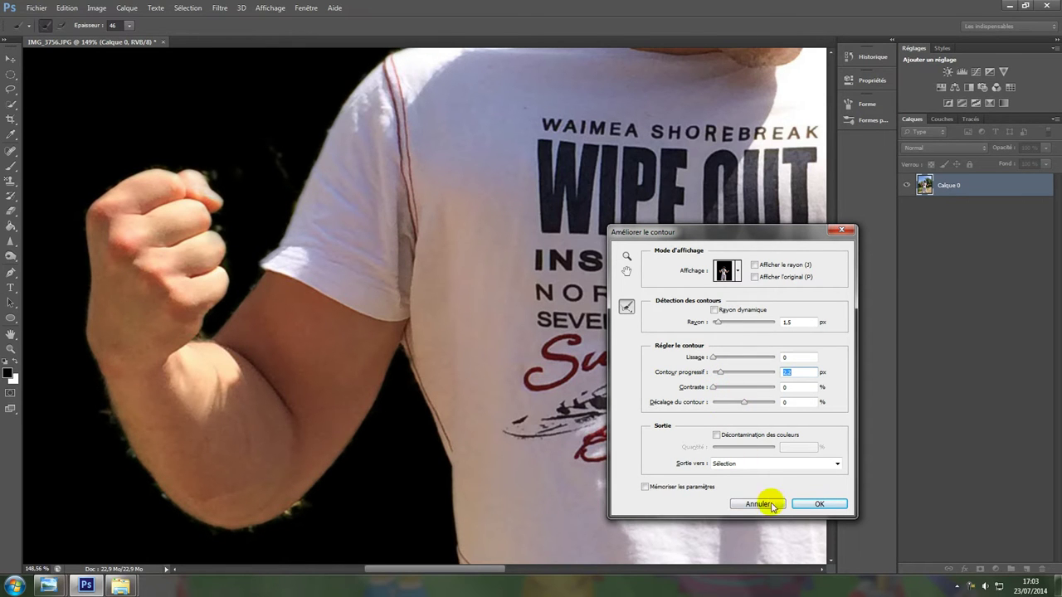
pyautogui.click(776, 464)
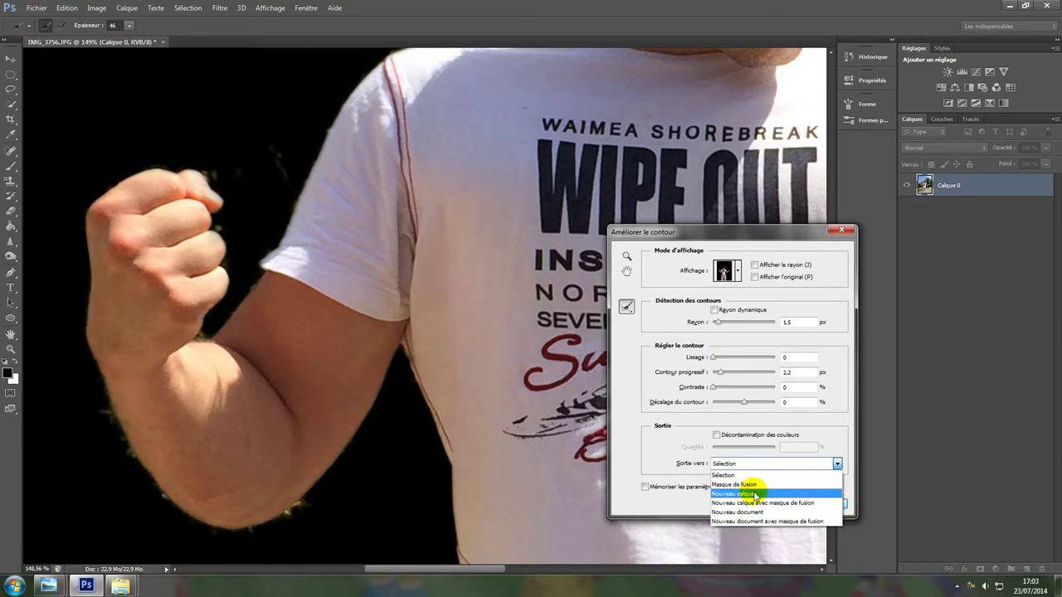
pyautogui.click(761, 504)
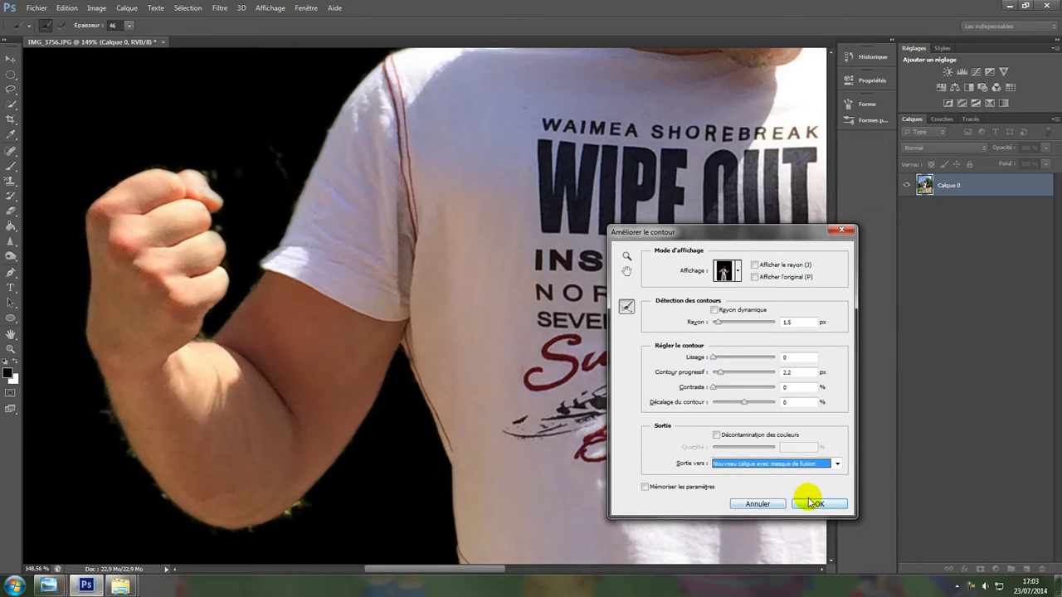
pyautogui.click(809, 503)
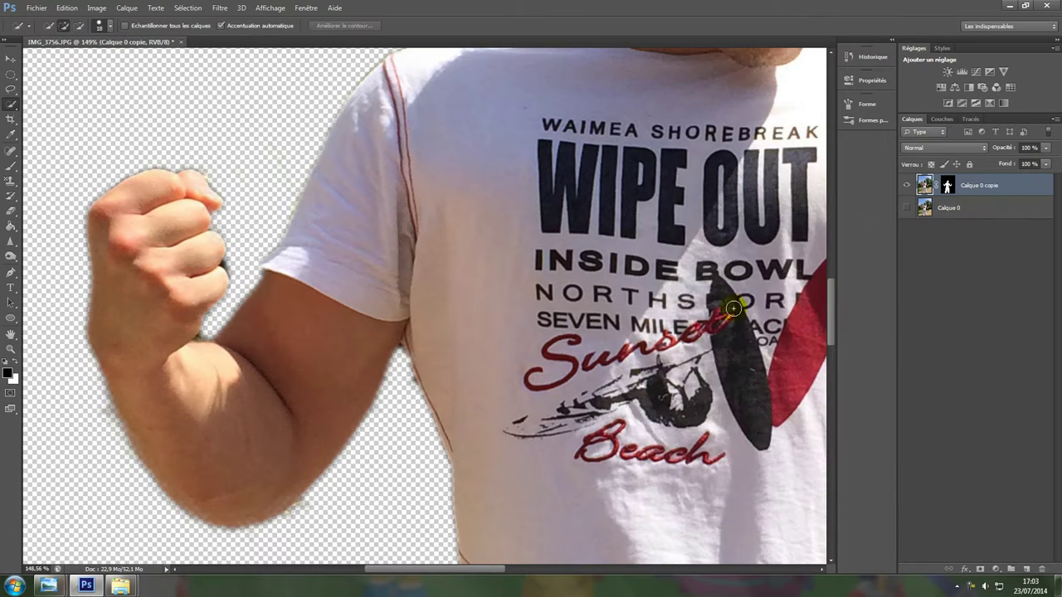
# Step: Paint black with the 72 px Brush on the cutout layer's mask along the outer edge of the man's right wrist and forearm
pyautogui.click(948, 187)
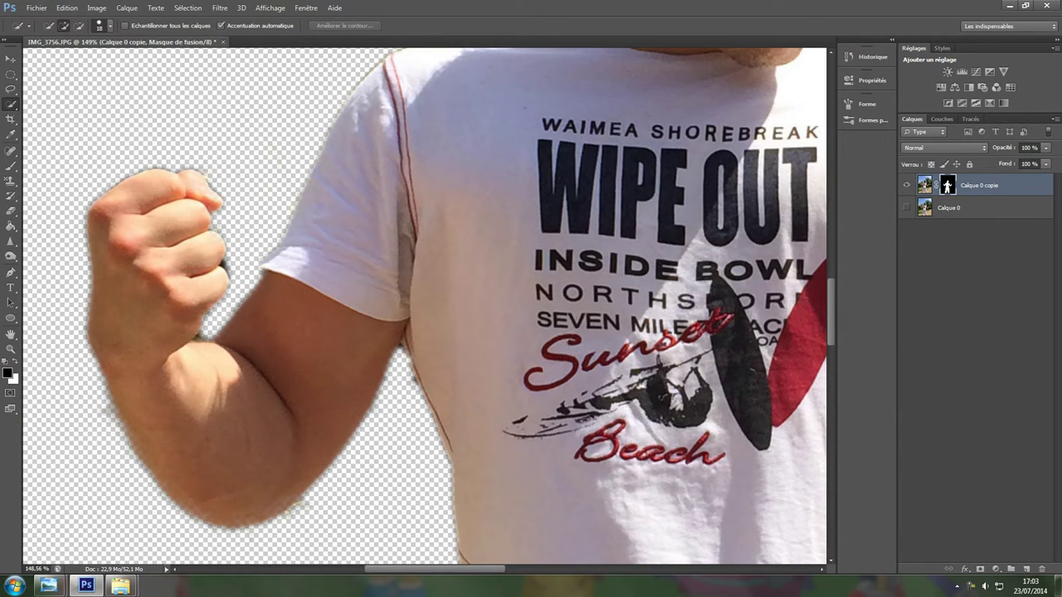
pyautogui.moveTo(11, 166)
pyautogui.mouseDown()
pyautogui.moveTo(29, 176)
pyautogui.moveTo(45, 166)
pyautogui.mouseUp()
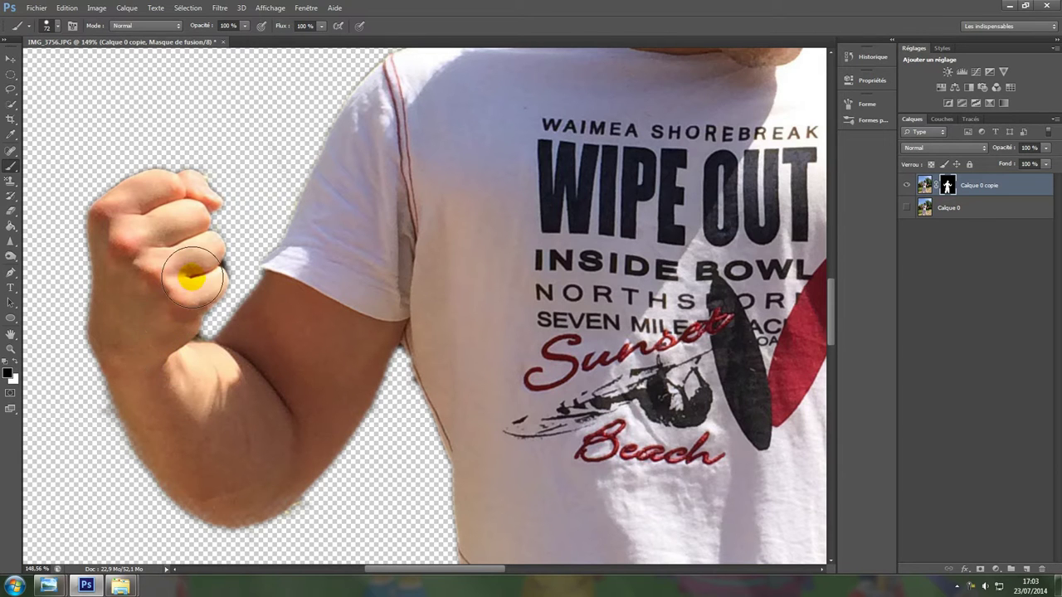
pyautogui.press('x')
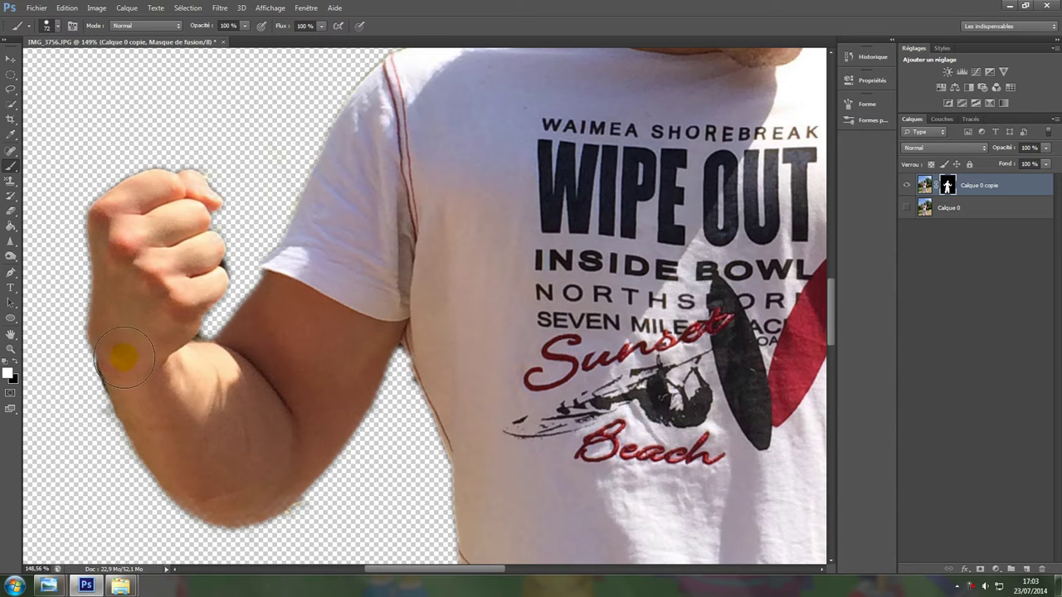
pyautogui.press('x')
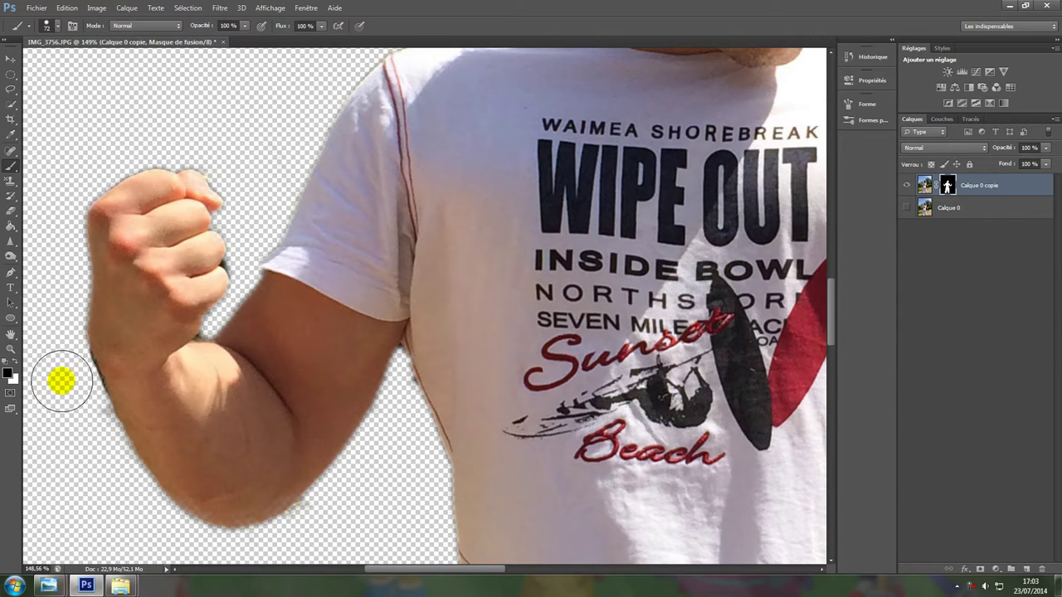
pyautogui.moveTo(64, 375)
pyautogui.mouseDown()
pyautogui.moveTo(111, 477)
pyautogui.moveTo(101, 452)
pyautogui.mouseUp()
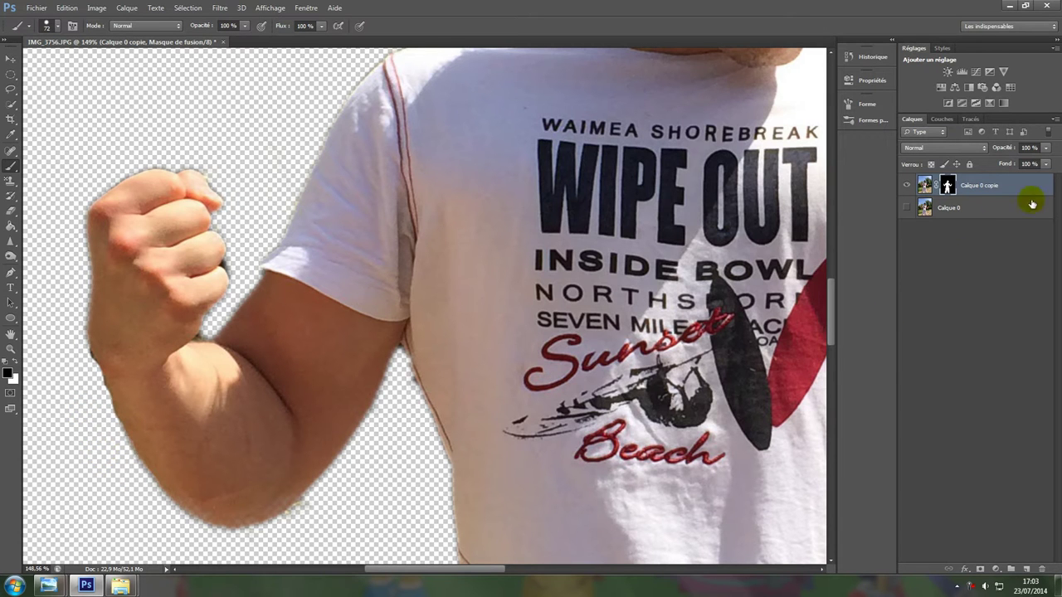
# Step: Reduce the mask brush to 19 px and paint away the dark remnants between the man's left fist and wrist
pyautogui.scroll(1, 593, 290)
pyautogui.scroll(-3, 622, 307)
pyautogui.scroll(-4, 630, 307)
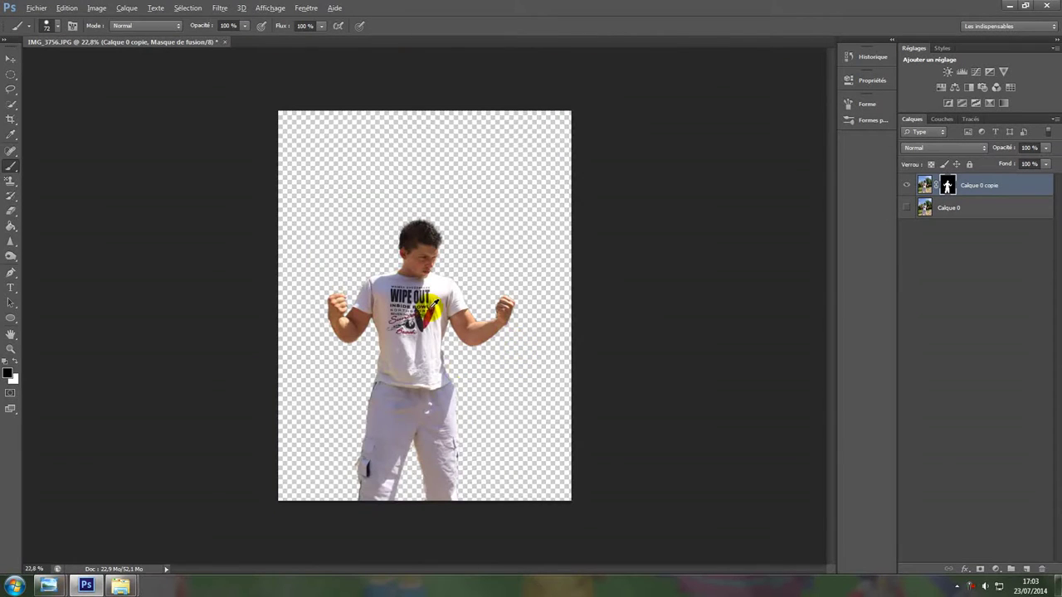
pyautogui.scroll(3, 427, 304)
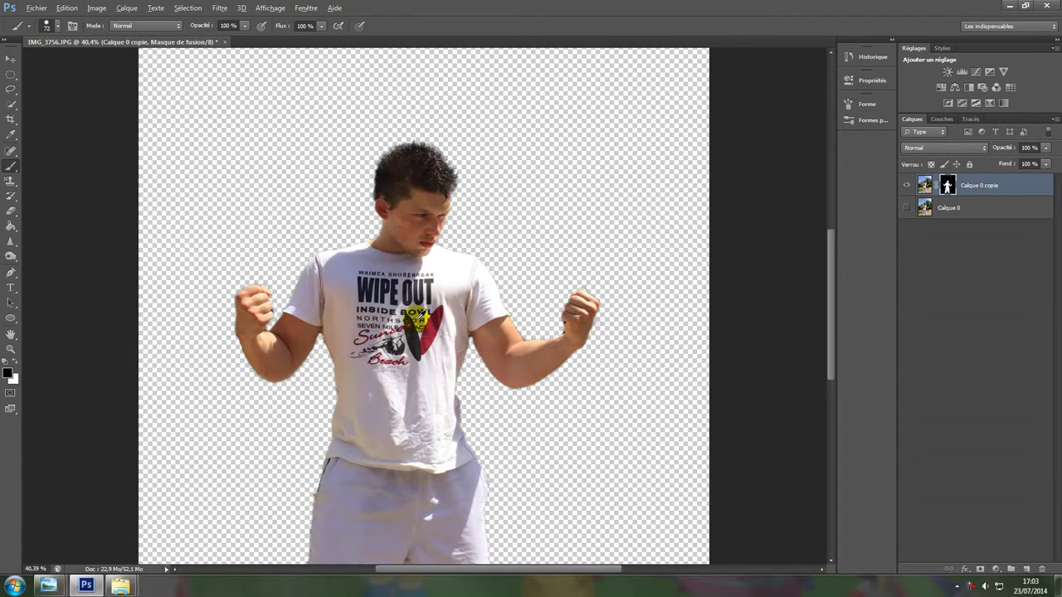
pyautogui.scroll(4, 631, 389)
pyautogui.scroll(5, 578, 299)
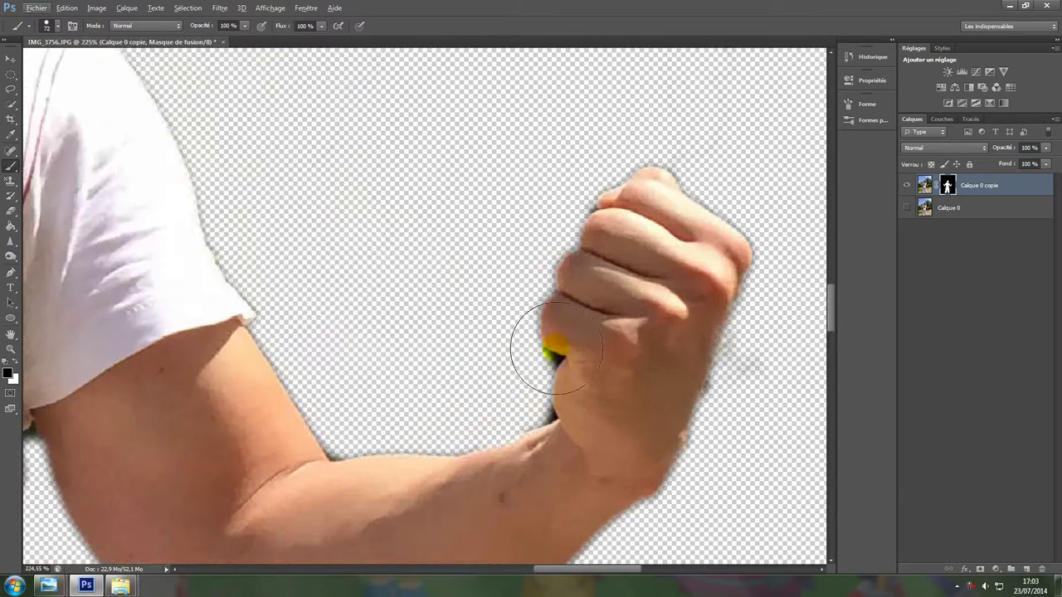
pyautogui.keyDown('alt'); pyautogui.rightClick(558, 369); pyautogui.keyUp('alt')
pyautogui.moveTo(556, 364)
pyautogui.mouseDown()
pyautogui.moveTo(529, 372)
pyautogui.moveTo(539, 367)
pyautogui.mouseUp()
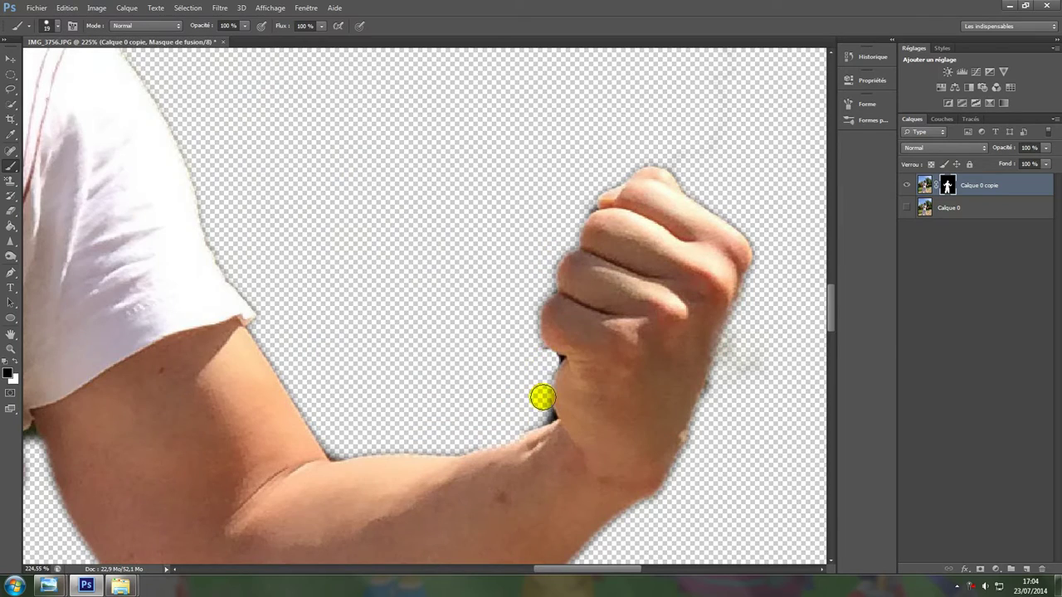
# Step: Target the cutout layer's image instead of its mask and select the man's hair with the Quick Selection tool
pyautogui.scroll(-4, 364, 319)
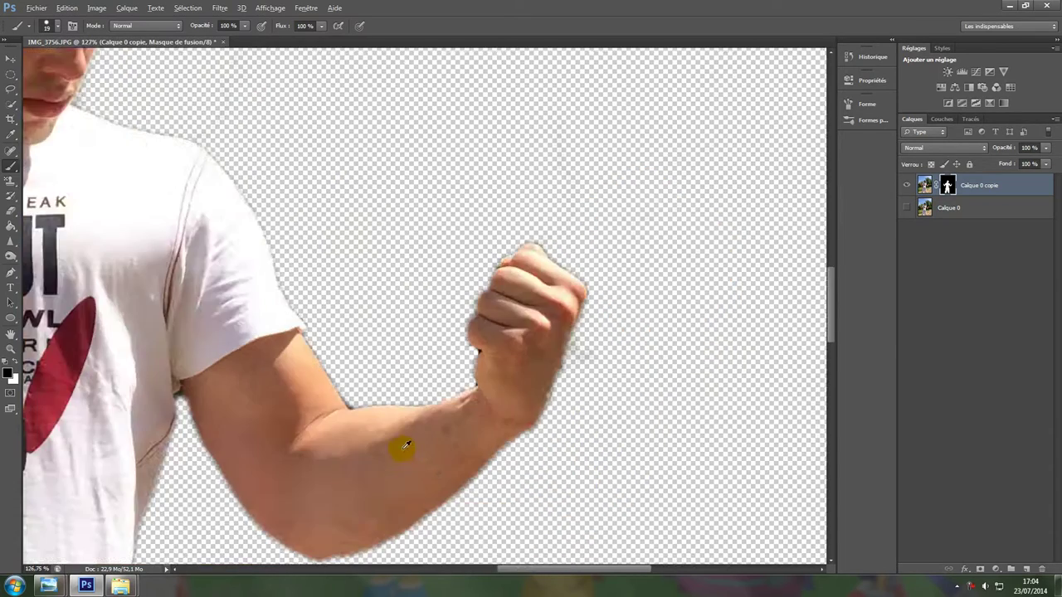
pyautogui.scroll(5, 105, 304)
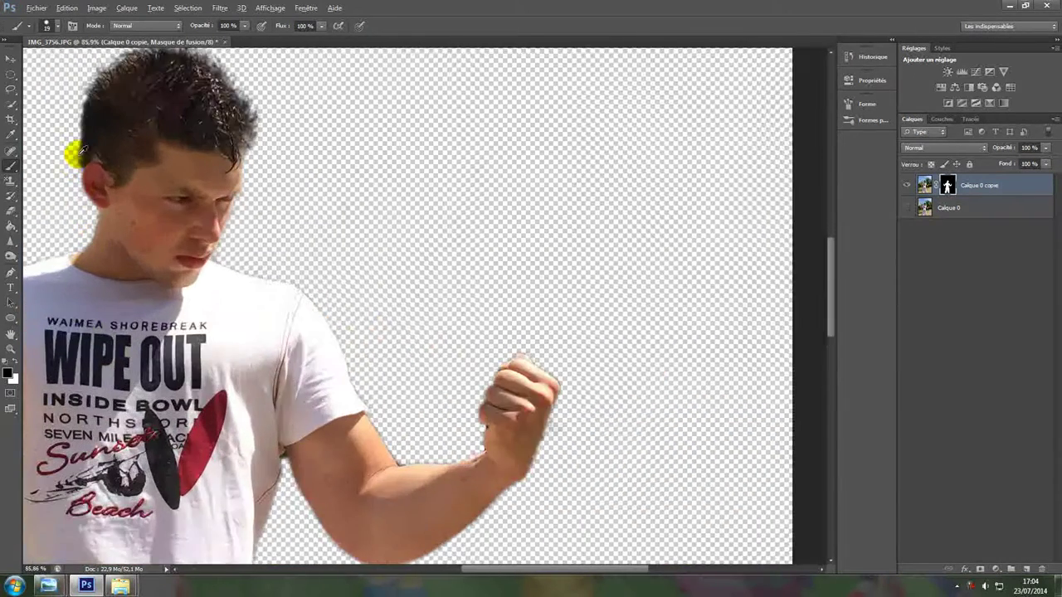
pyautogui.scroll(-2, 92, 169)
pyautogui.scroll(-4, 83, 163)
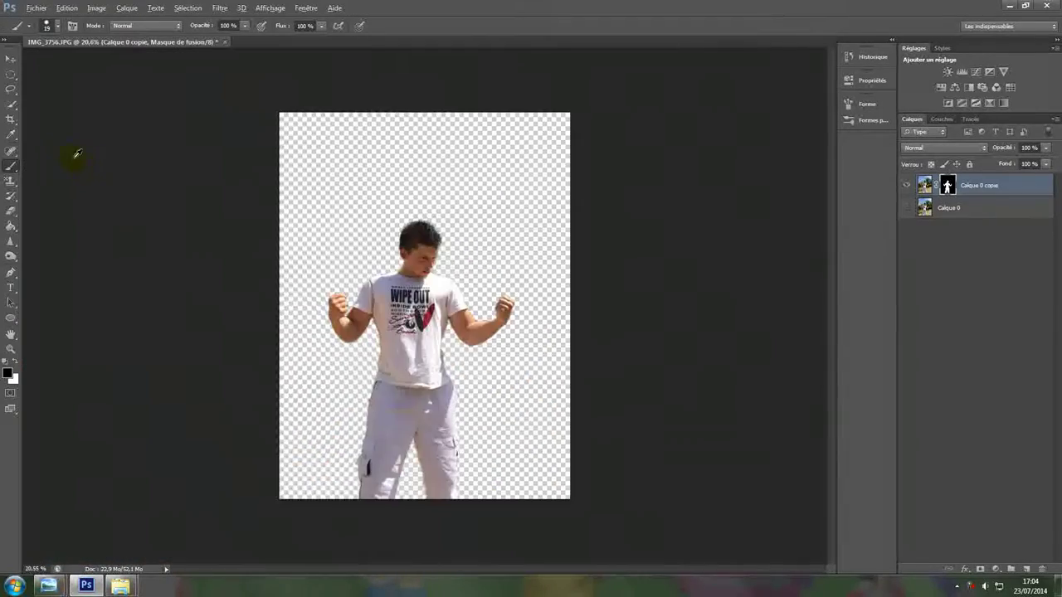
pyautogui.scroll(1, 285, 286)
pyautogui.scroll(8, 285, 287)
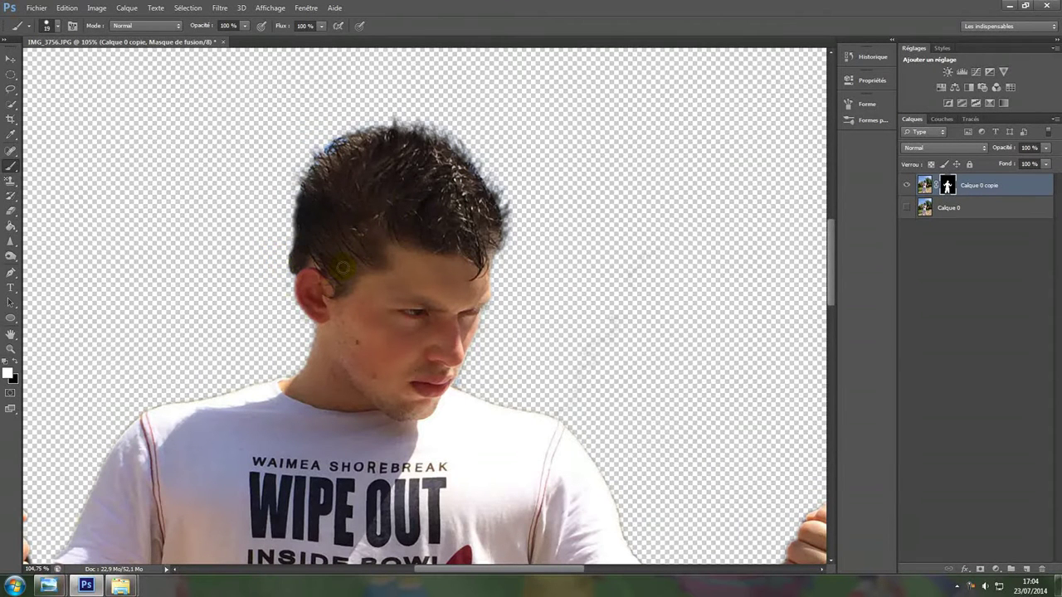
pyautogui.click(929, 188)
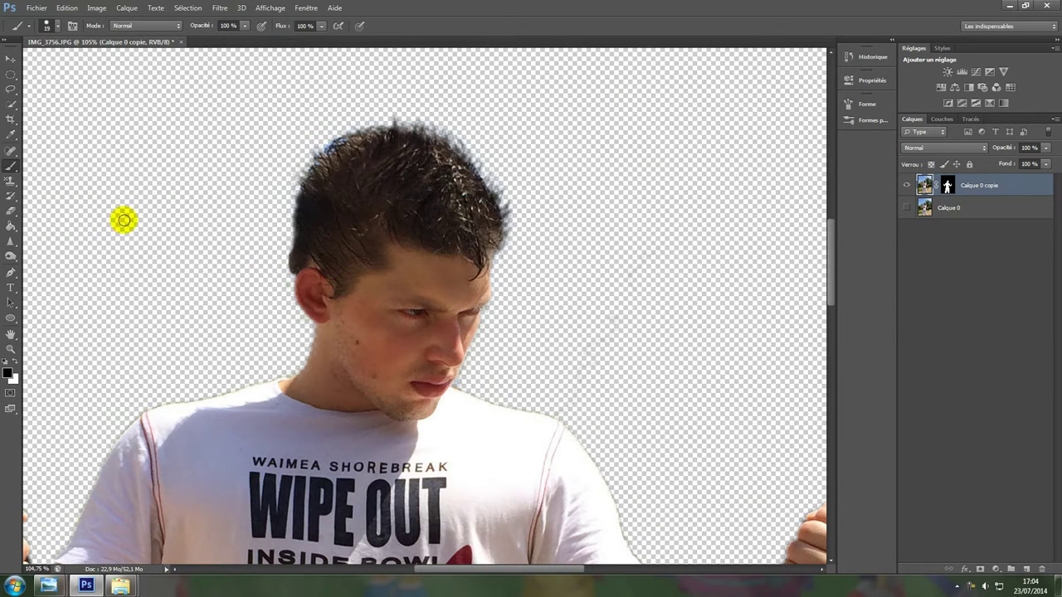
pyautogui.click(11, 106)
pyautogui.click(50, 101)
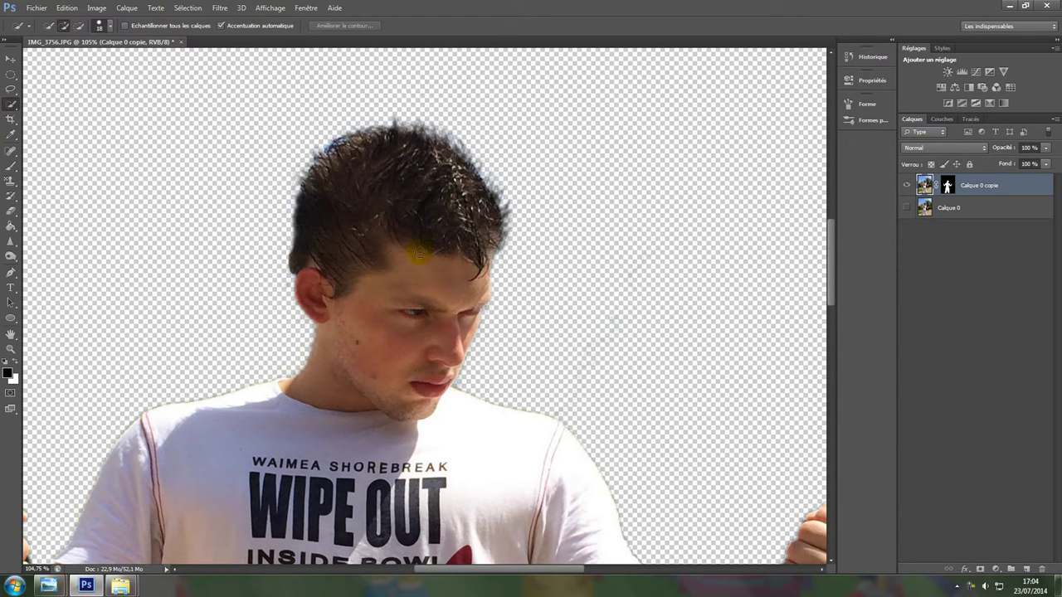
pyautogui.moveTo(377, 227); pyautogui.dragTo(388, 217)
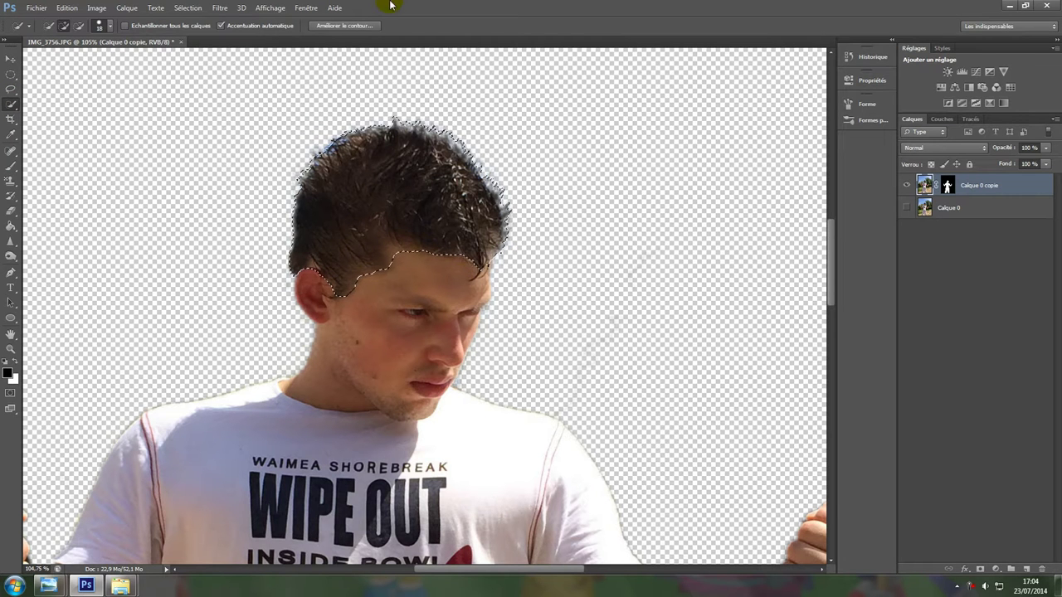
# Step: Open Refine Edge for the hair selection and brush the radius along the forehead hairline, around the ear and up the back of the head
pyautogui.click(362, 27)
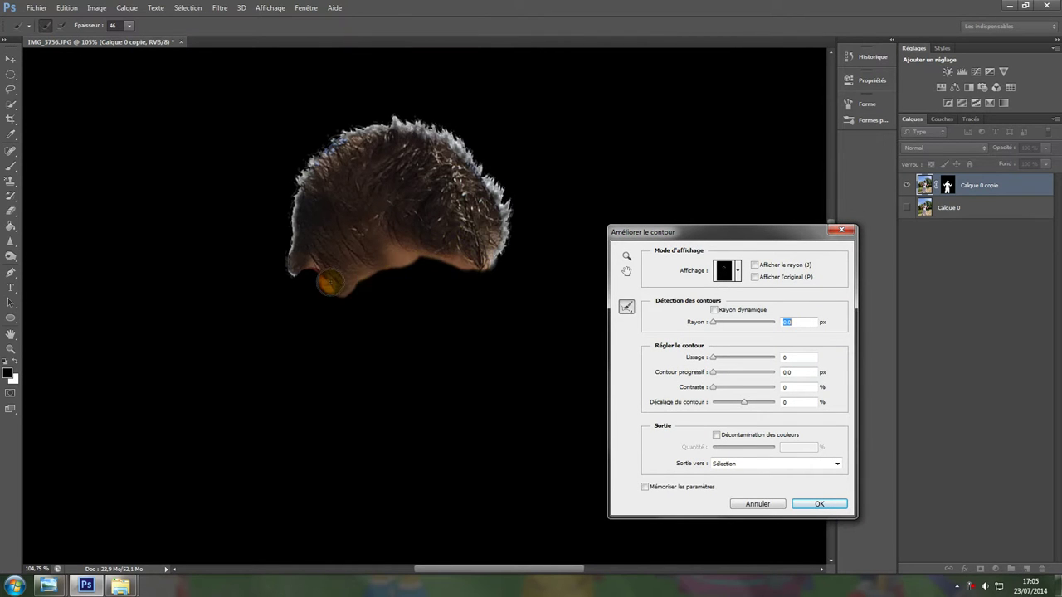
pyautogui.moveTo(316, 271); pyautogui.dragTo(283, 267)
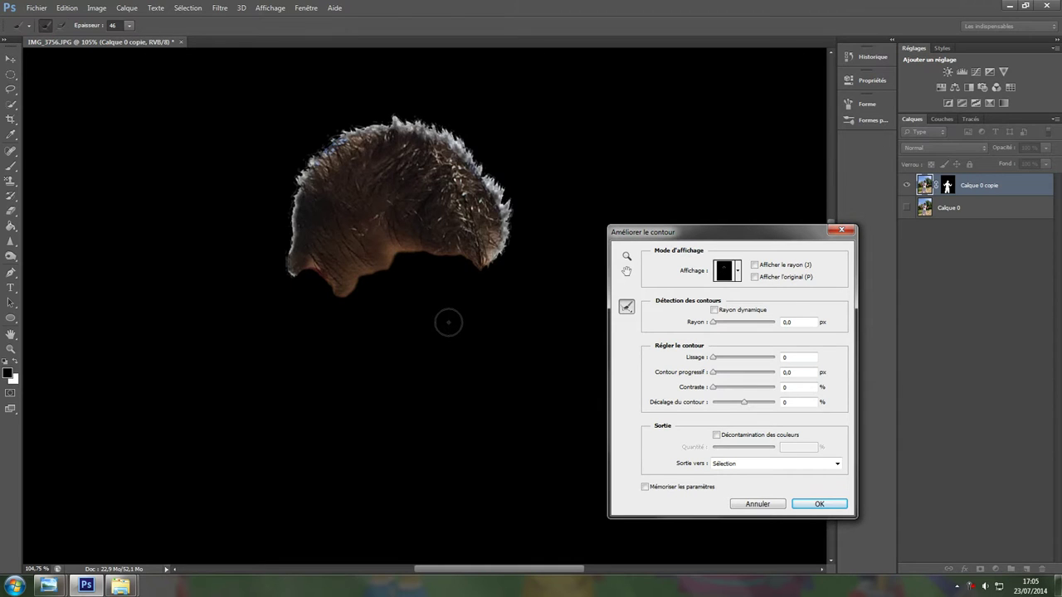
pyautogui.click(626, 256)
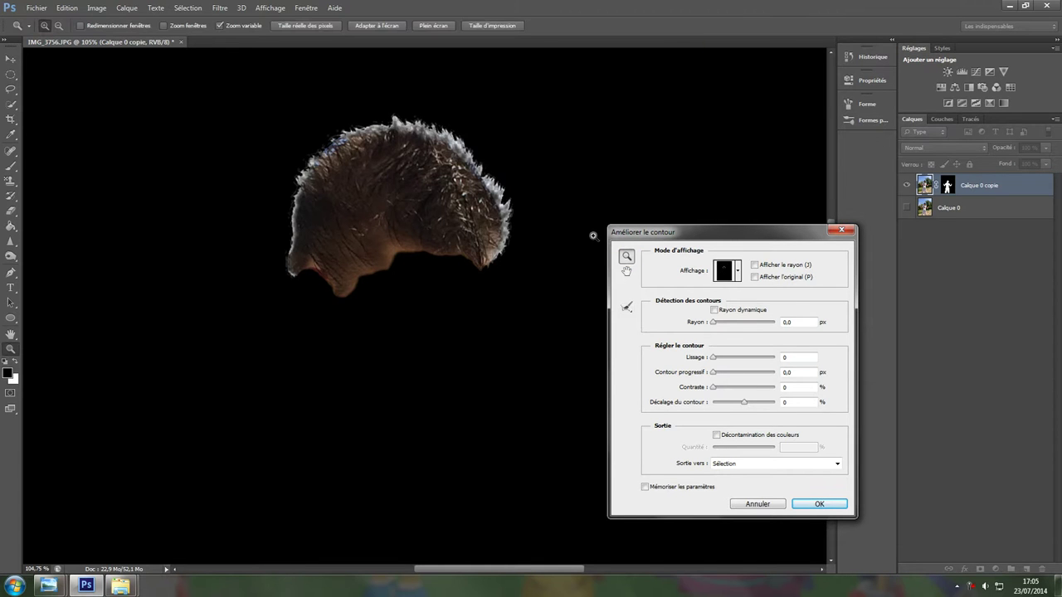
pyautogui.click(436, 250)
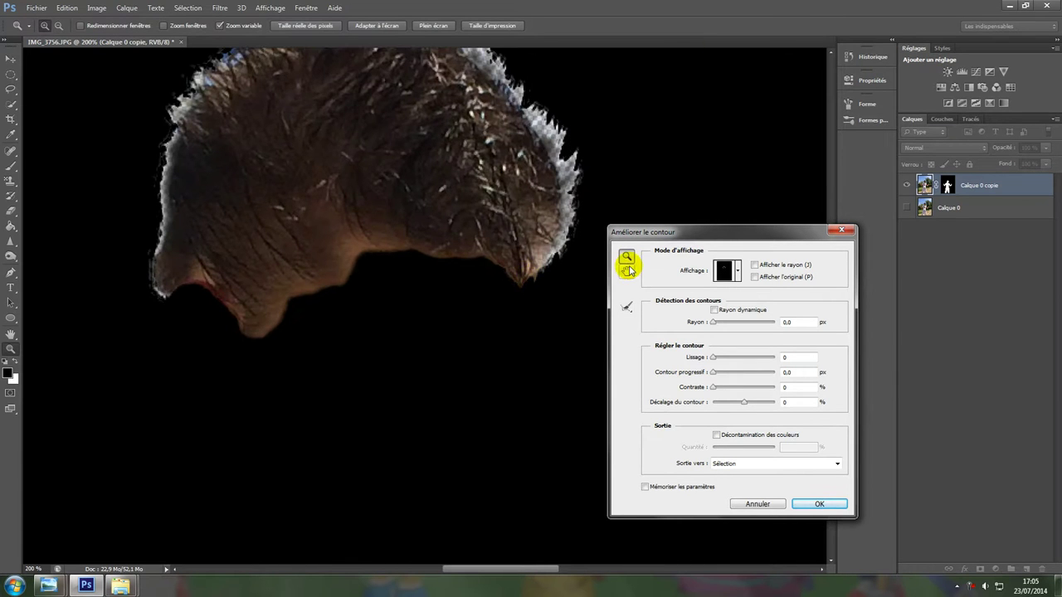
pyautogui.click(627, 307)
pyautogui.click(386, 246)
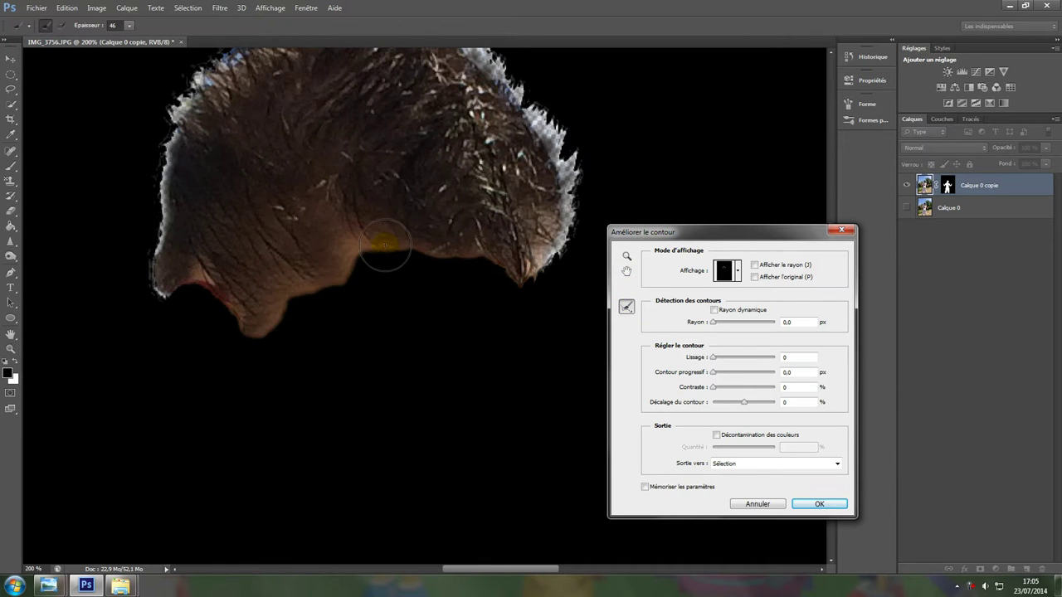
pyautogui.moveTo(385, 246)
pyautogui.mouseDown()
pyautogui.moveTo(340, 150)
pyautogui.moveTo(318, 182)
pyautogui.moveTo(331, 237)
pyautogui.moveTo(358, 250)
pyautogui.moveTo(267, 335)
pyautogui.moveTo(246, 331)
pyautogui.moveTo(213, 283)
pyautogui.moveTo(171, 294)
pyautogui.moveTo(156, 244)
pyautogui.moveTo(181, 99)
pyautogui.moveTo(226, 56)
pyautogui.mouseUp()
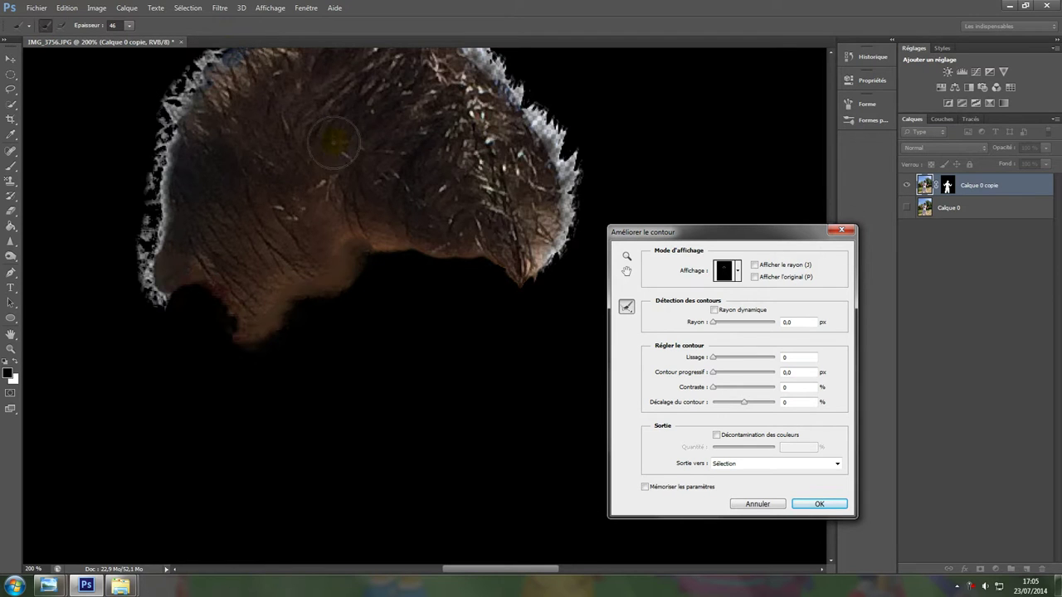
pyautogui.moveTo(166, 143)
pyautogui.mouseDown()
pyautogui.moveTo(113, 223)
pyautogui.moveTo(139, 160)
pyautogui.moveTo(122, 248)
pyautogui.moveTo(141, 179)
pyautogui.moveTo(130, 283)
pyautogui.moveTo(146, 247)
pyautogui.mouseUp()
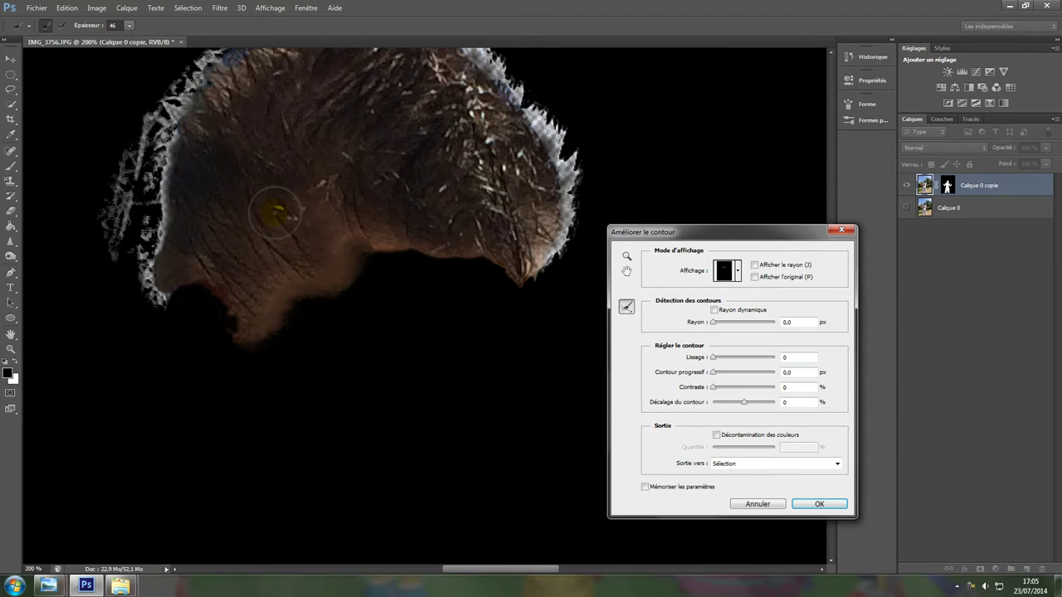
# Step: Try to clean up the stray fringe behind the back of the head with the Refine Edge brush
pyautogui.press('alt')
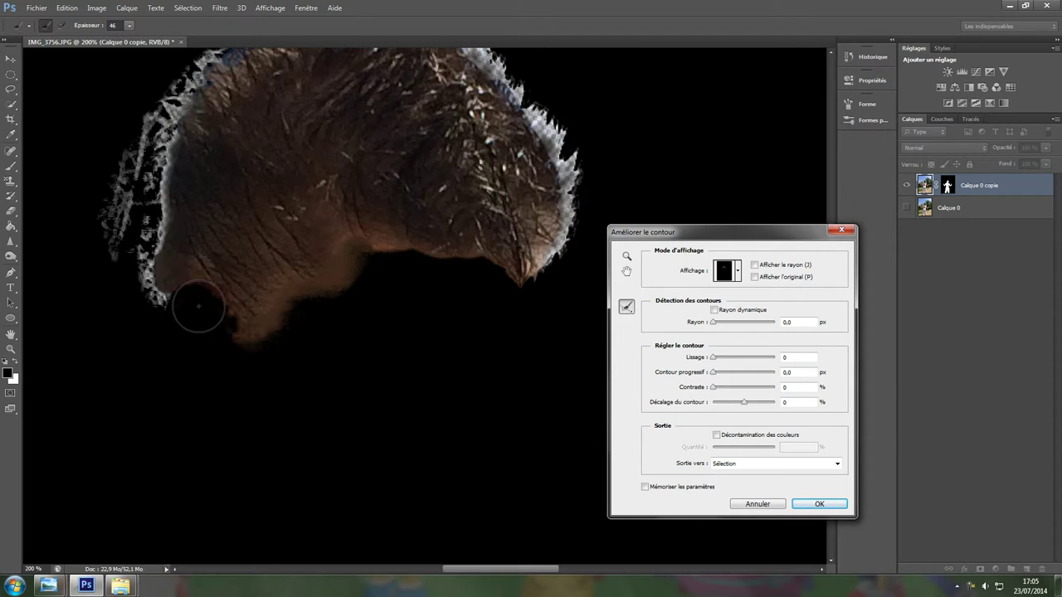
pyautogui.moveTo(122, 142)
pyautogui.mouseDown()
pyautogui.moveTo(113, 232)
pyautogui.moveTo(115, 224)
pyautogui.mouseUp()
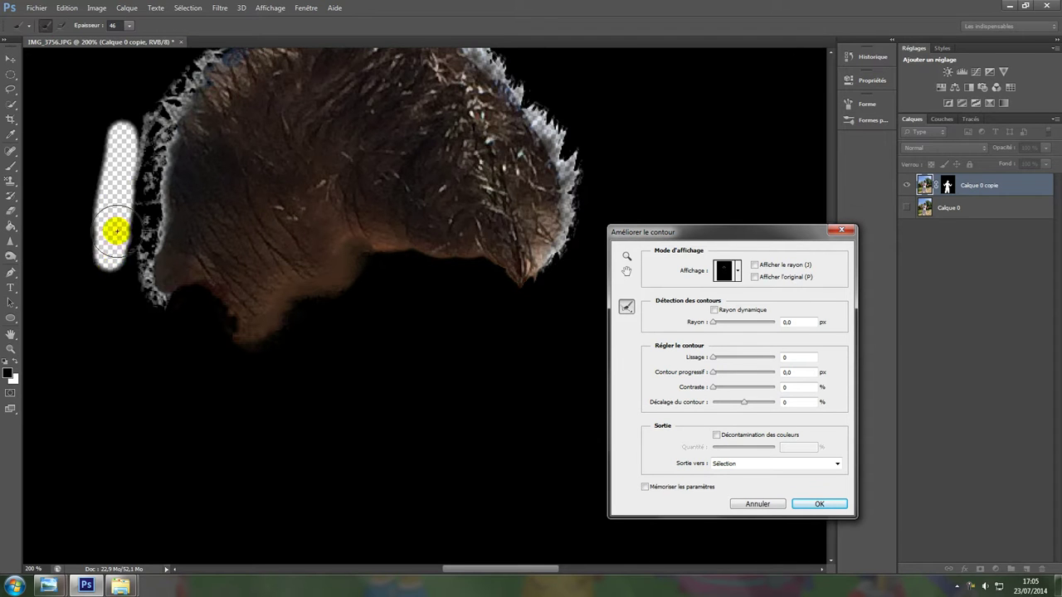
pyautogui.moveTo(152, 118); pyautogui.dragTo(158, 320)
pyautogui.moveTo(156, 191)
pyautogui.mouseDown()
pyautogui.moveTo(172, 108)
pyautogui.moveTo(156, 182)
pyautogui.moveTo(160, 299)
pyautogui.moveTo(170, 184)
pyautogui.mouseUp()
# Step: Brush the Refine Edge radius along the front outline of the hair, from the forehead tip up to the crown
pyautogui.moveTo(541, 278)
pyautogui.mouseDown()
pyautogui.moveTo(574, 223)
pyautogui.moveTo(569, 166)
pyautogui.moveTo(545, 107)
pyautogui.moveTo(490, 41)
pyautogui.moveTo(513, 19)
pyautogui.mouseUp()
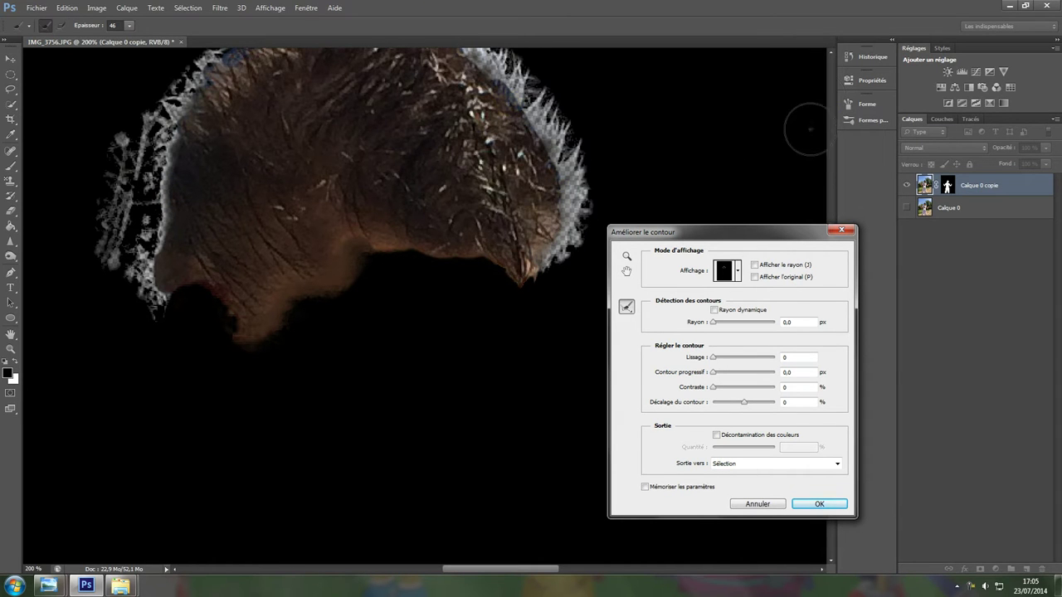
pyautogui.moveTo(508, 166)
pyautogui.mouseDown()
pyautogui.moveTo(483, 163)
pyautogui.moveTo(539, 138)
pyautogui.moveTo(510, 151)
pyautogui.mouseUp()
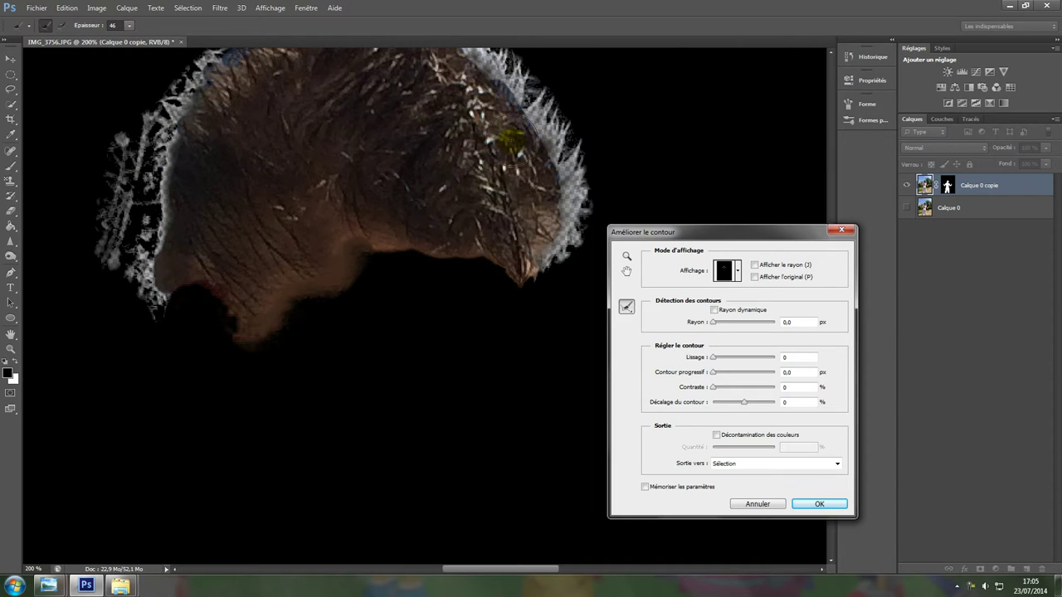
pyautogui.moveTo(367, 225)
pyautogui.mouseDown()
pyautogui.moveTo(378, 285)
pyautogui.moveTo(366, 345)
pyautogui.mouseUp()
pyautogui.moveTo(166, 202); pyautogui.dragTo(266, 158)
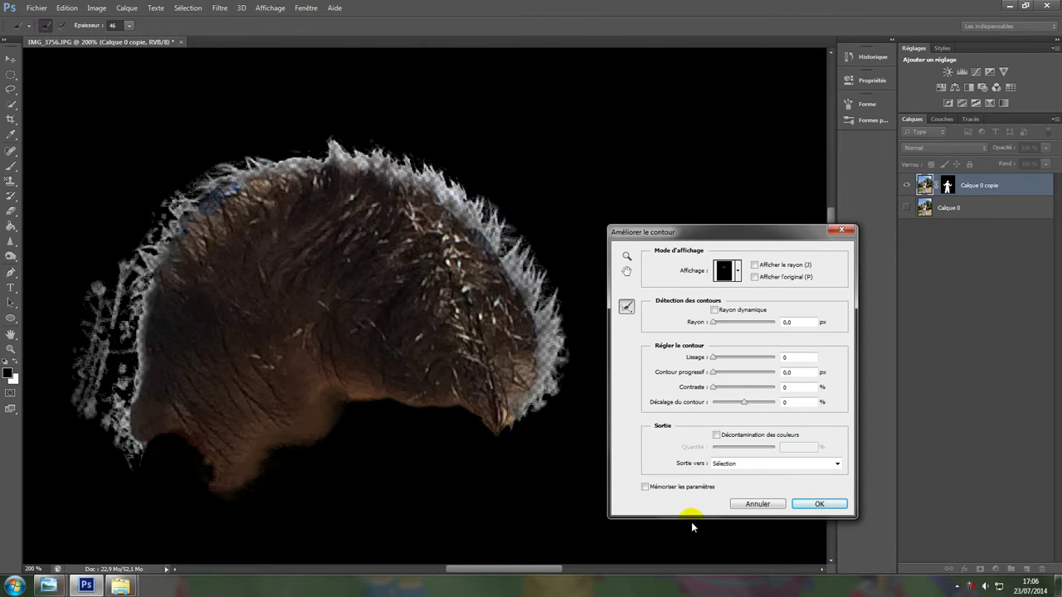
# Step: Output the refined hair selection to a new layer with a layer mask
pyautogui.click(775, 464)
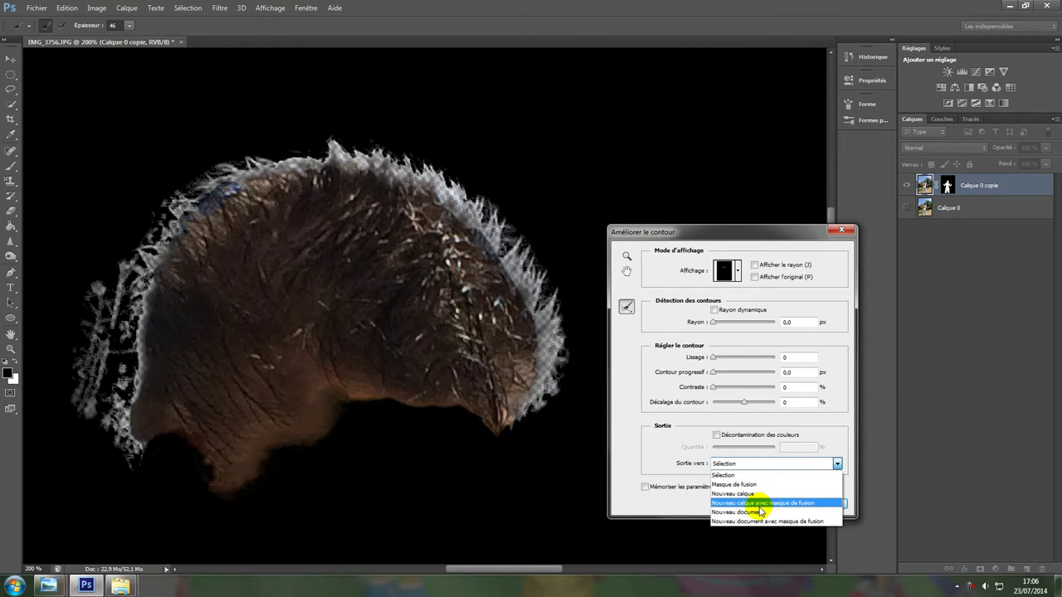
pyautogui.click(765, 504)
pyautogui.click(813, 503)
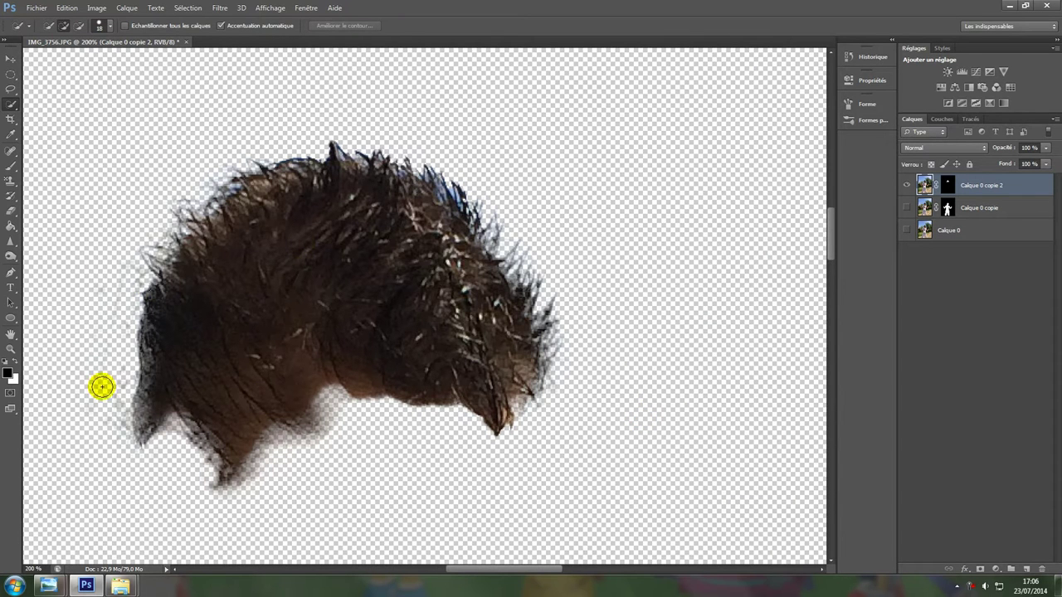
# Step: Display the new hair layer's mask alone and paint black over the specks behind the head and the blurry lower hairline
pyautogui.click(11, 169)
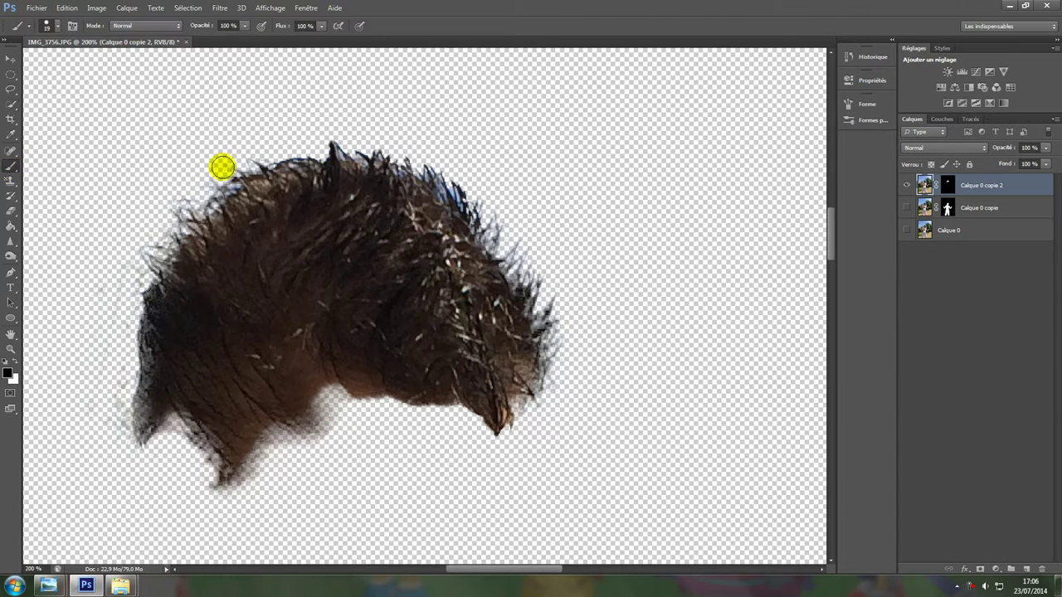
pyautogui.keyDown('alt'); pyautogui.click(948, 186); pyautogui.keyUp('alt')
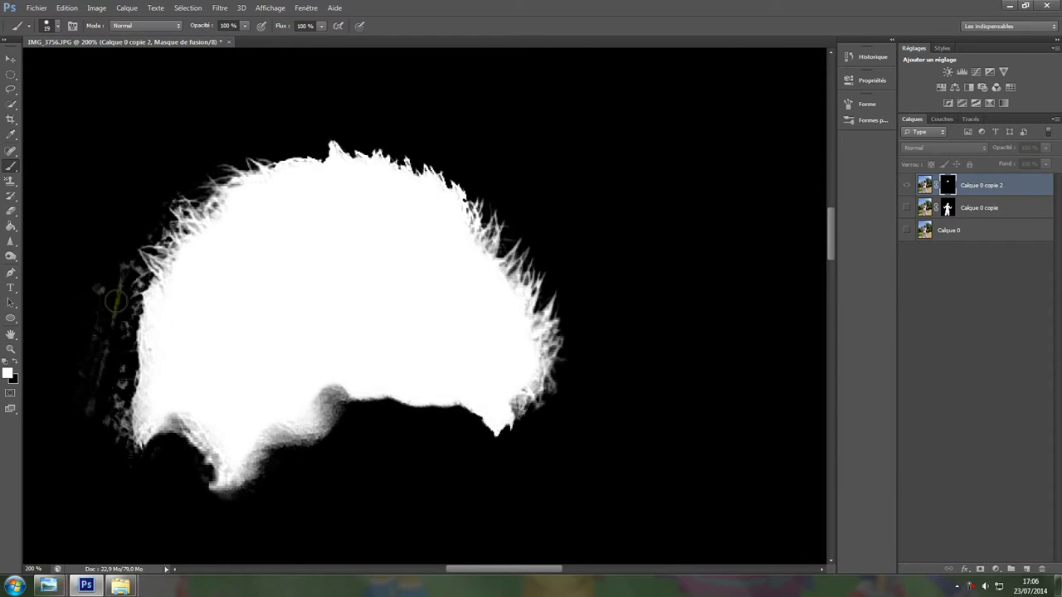
pyautogui.moveTo(103, 289); pyautogui.dragTo(110, 405)
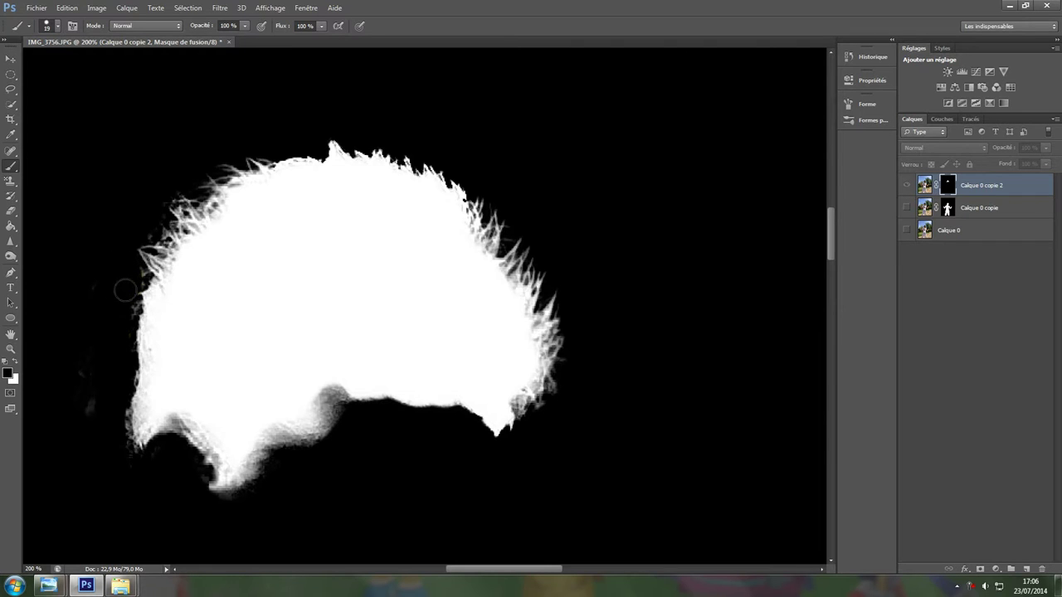
pyautogui.click(166, 329)
pyautogui.moveTo(325, 431)
pyautogui.mouseDown()
pyautogui.moveTo(335, 400)
pyautogui.moveTo(327, 443)
pyautogui.moveTo(299, 456)
pyautogui.moveTo(296, 445)
pyautogui.moveTo(308, 448)
pyautogui.moveTo(277, 446)
pyautogui.moveTo(249, 495)
pyautogui.moveTo(205, 472)
pyautogui.moveTo(202, 486)
pyautogui.moveTo(217, 488)
pyautogui.moveTo(205, 468)
pyautogui.moveTo(216, 469)
pyautogui.moveTo(193, 444)
pyautogui.mouseUp()
pyautogui.moveTo(183, 436); pyautogui.dragTo(172, 455)
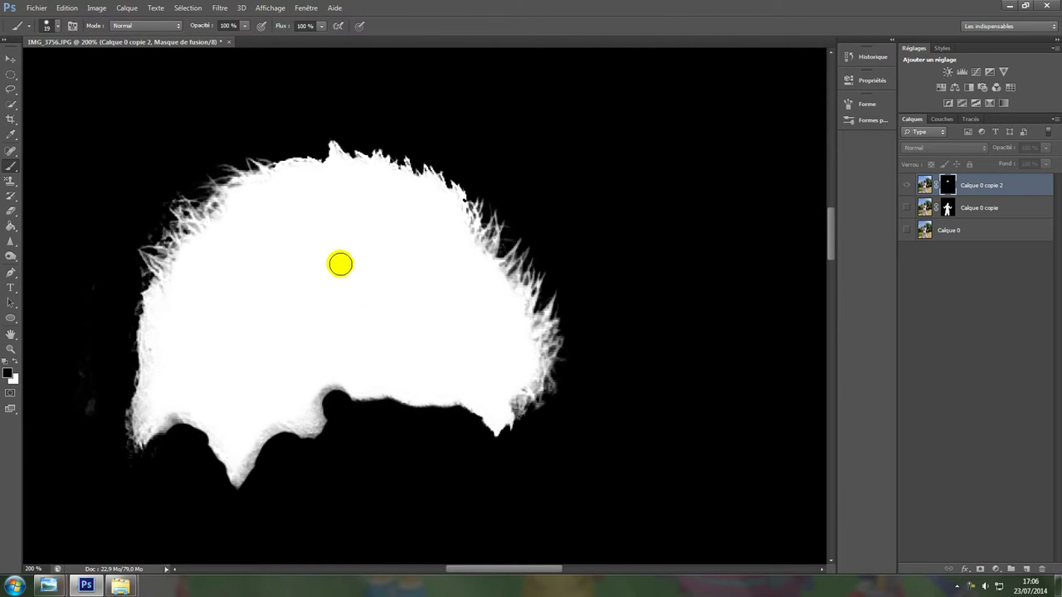
pyautogui.click(927, 193)
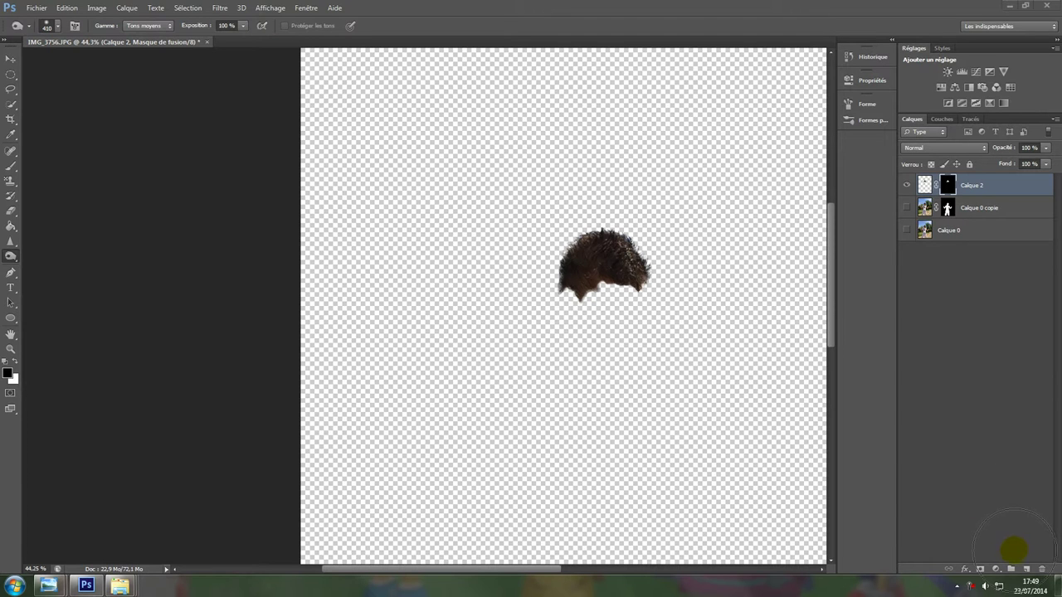
# Step: Target the image of the hair layer Calque 2 and brighten it with Levels, setting the white input level to 105
pyautogui.click(924, 183)
pyautogui.doubleClick(924, 183)
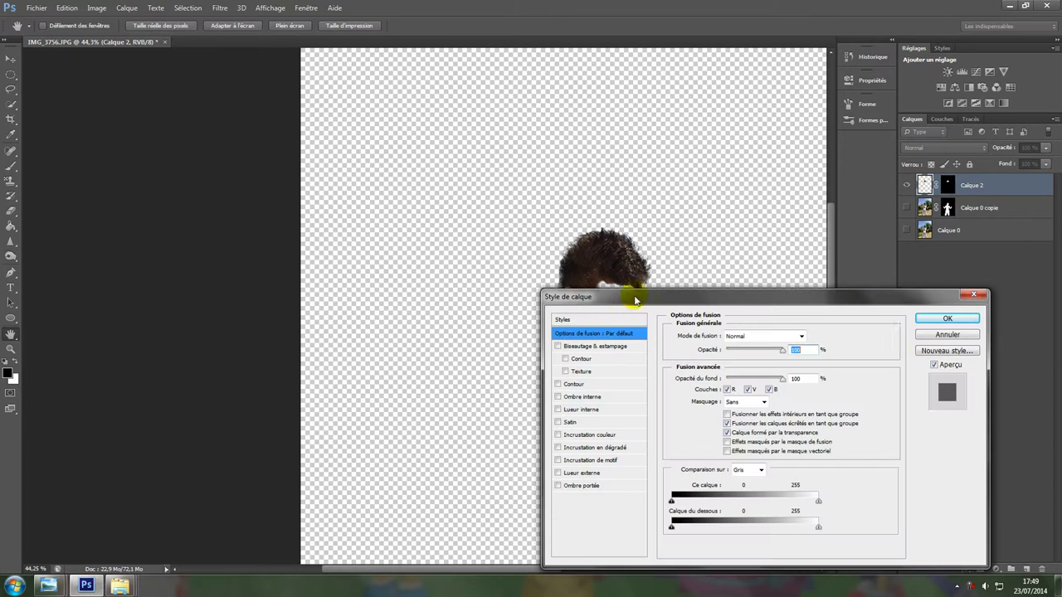
pyautogui.click(947, 336)
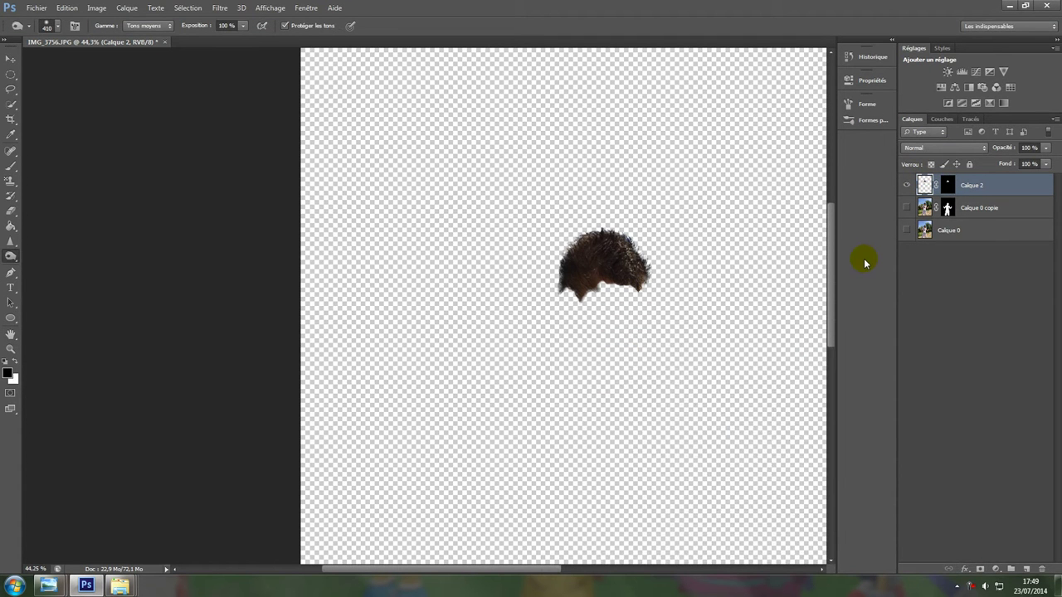
pyautogui.hotkey('ctrl', 'l')
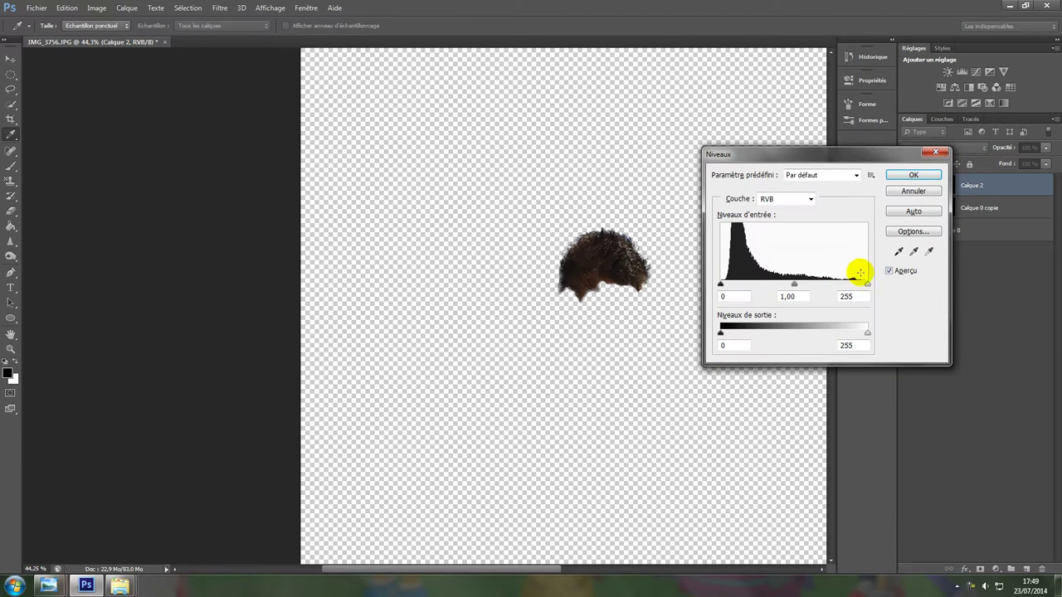
pyautogui.moveTo(868, 287); pyautogui.dragTo(782, 291)
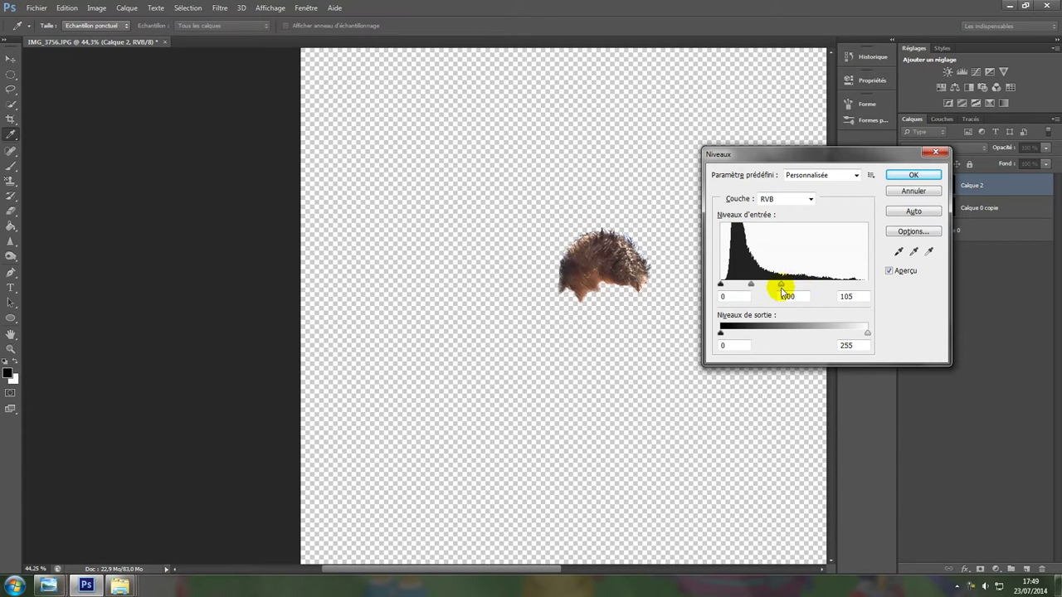
pyautogui.click(913, 174)
pyautogui.press('o')
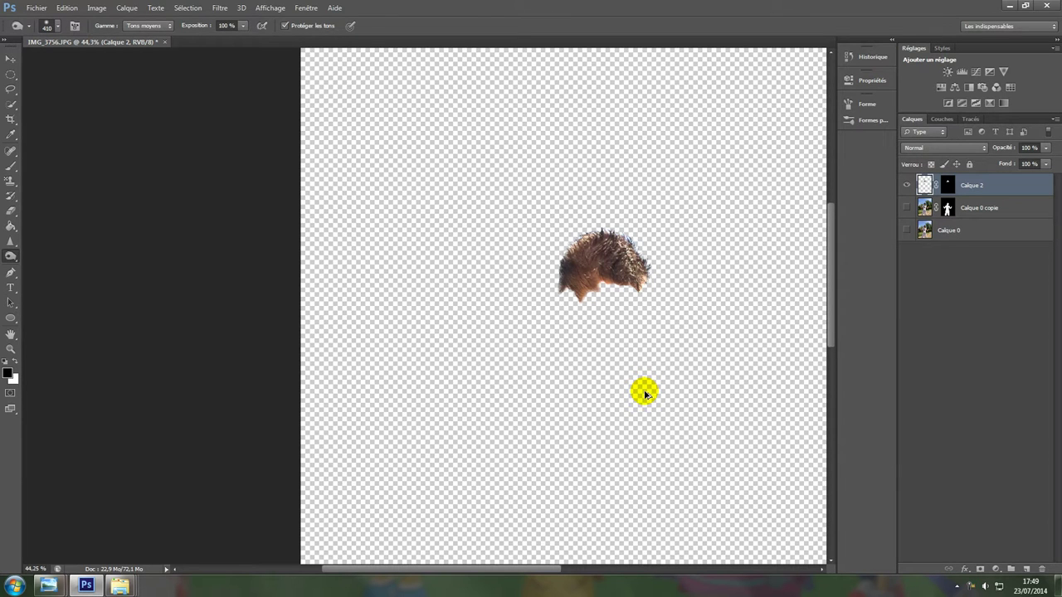
# Step: Convert the hair layer to grayscale with the Black & White adjustment at its default preset
pyautogui.hotkey('ctrl', 'alt', 'shift', 'b')
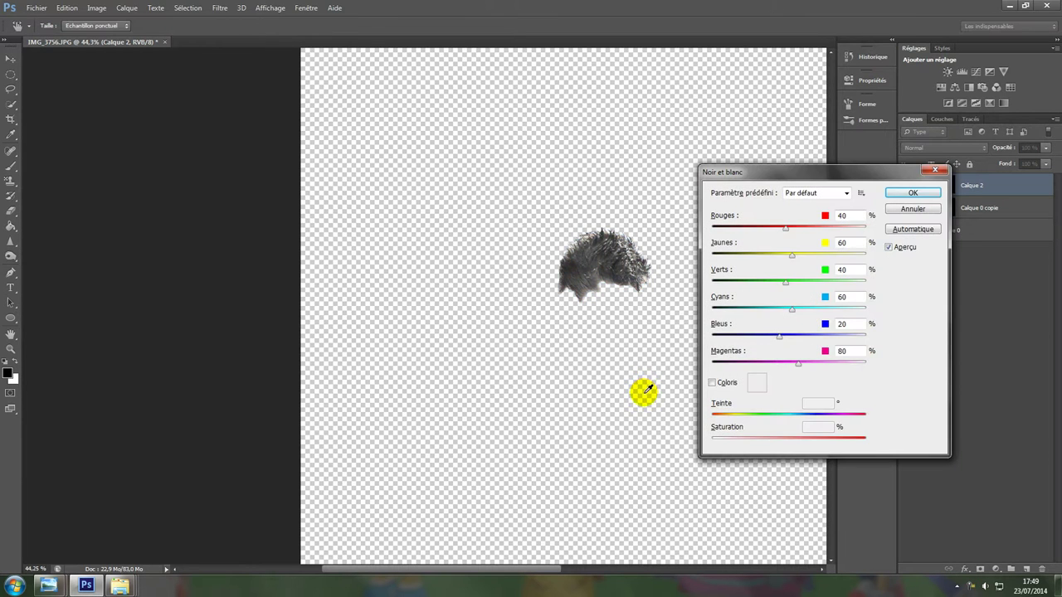
pyautogui.press('Return')
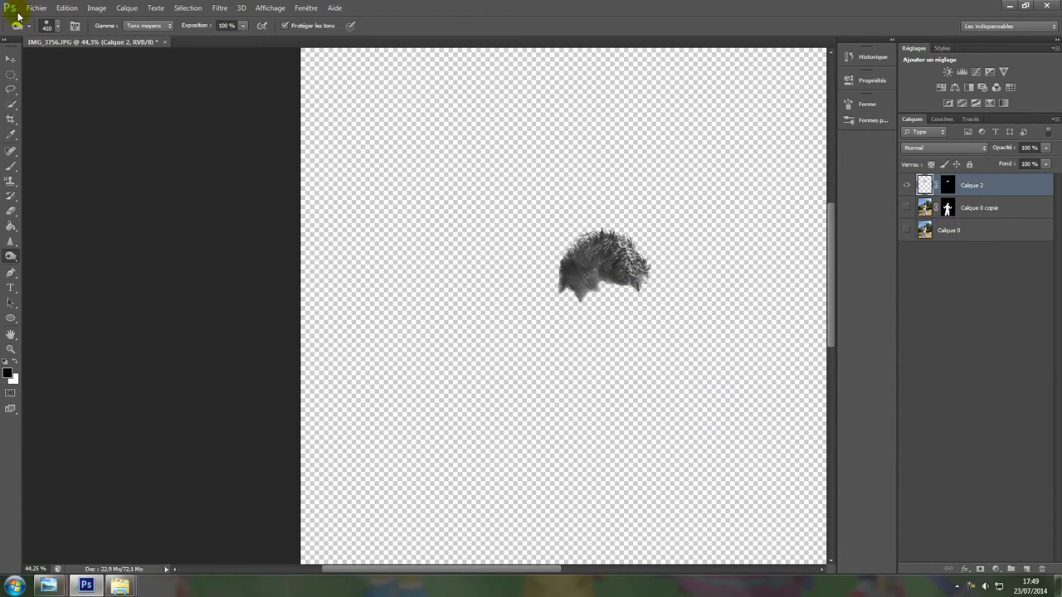
pyautogui.click(94, 8)
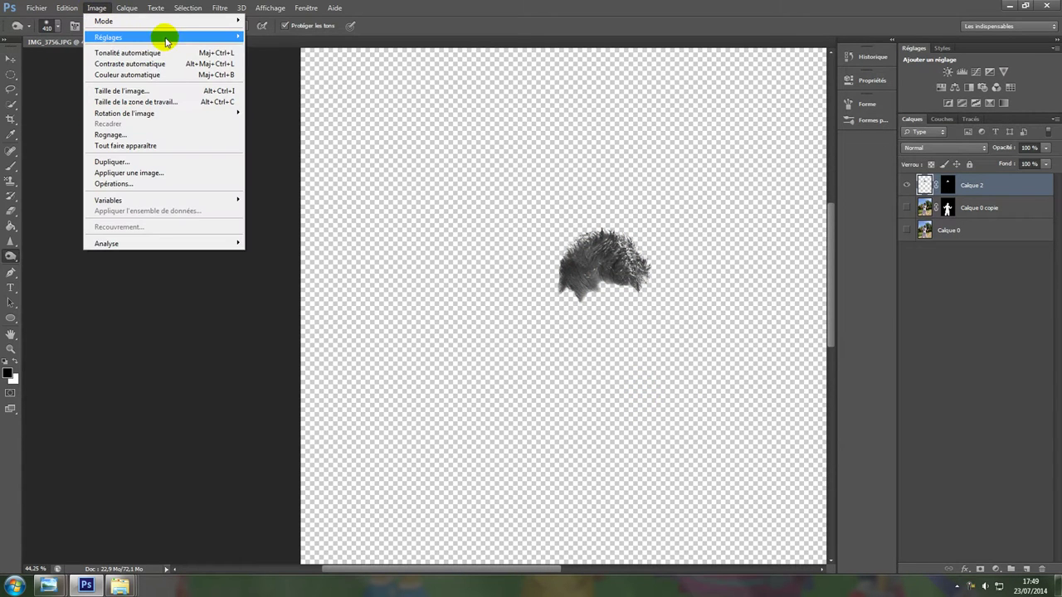
pyautogui.click(73, 361)
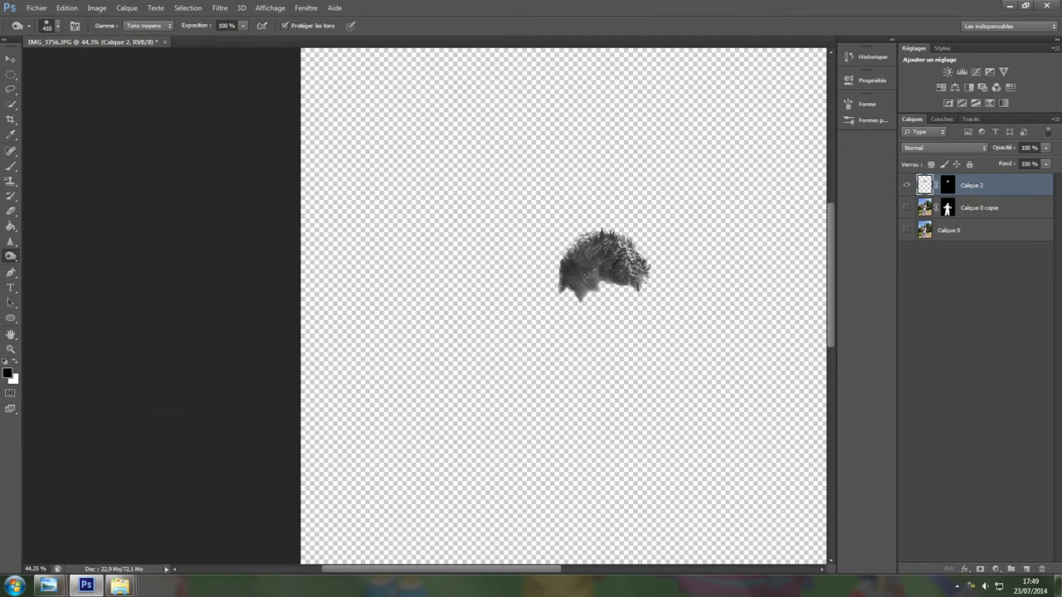
pyautogui.hotkey('ctrl', 'b')
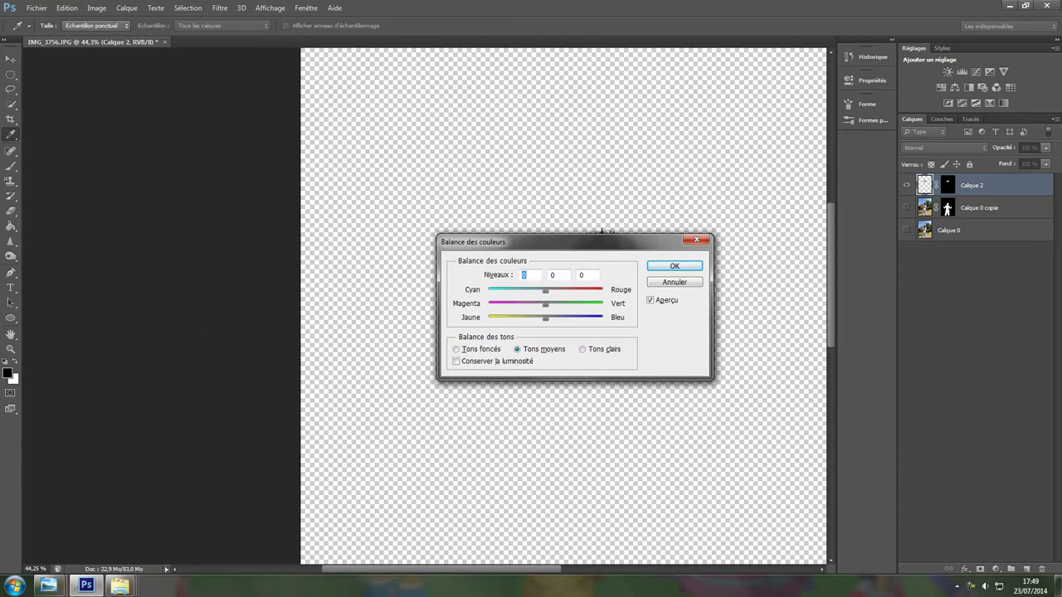
pyautogui.click(503, 317)
pyautogui.click(474, 349)
pyautogui.moveTo(505, 317); pyautogui.dragTo(503, 317)
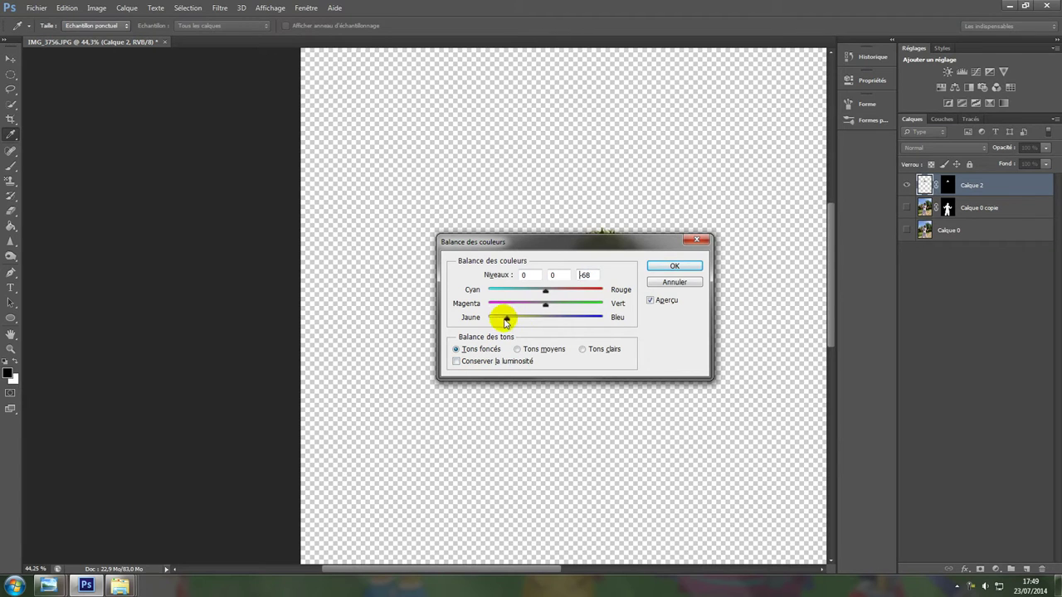
pyautogui.click(583, 350)
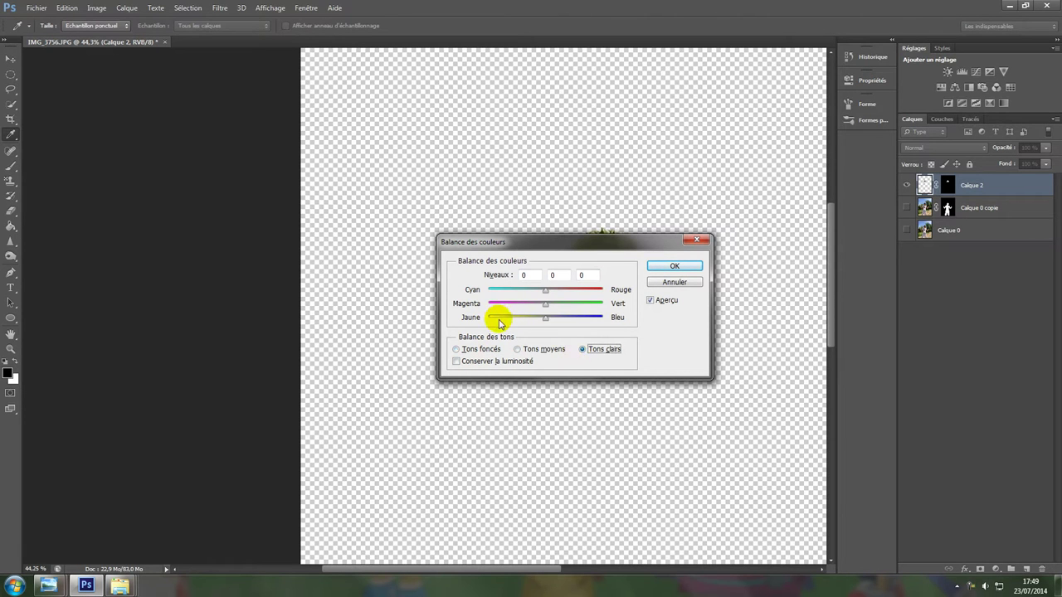
pyautogui.moveTo(650, 247); pyautogui.dragTo(471, 332)
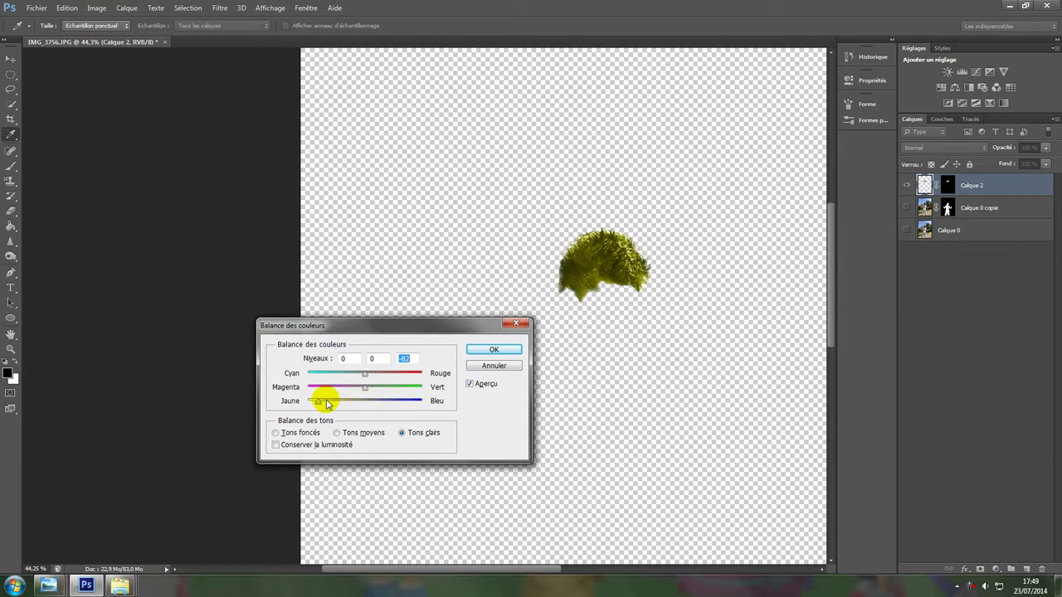
pyautogui.click(483, 366)
pyautogui.press('o')
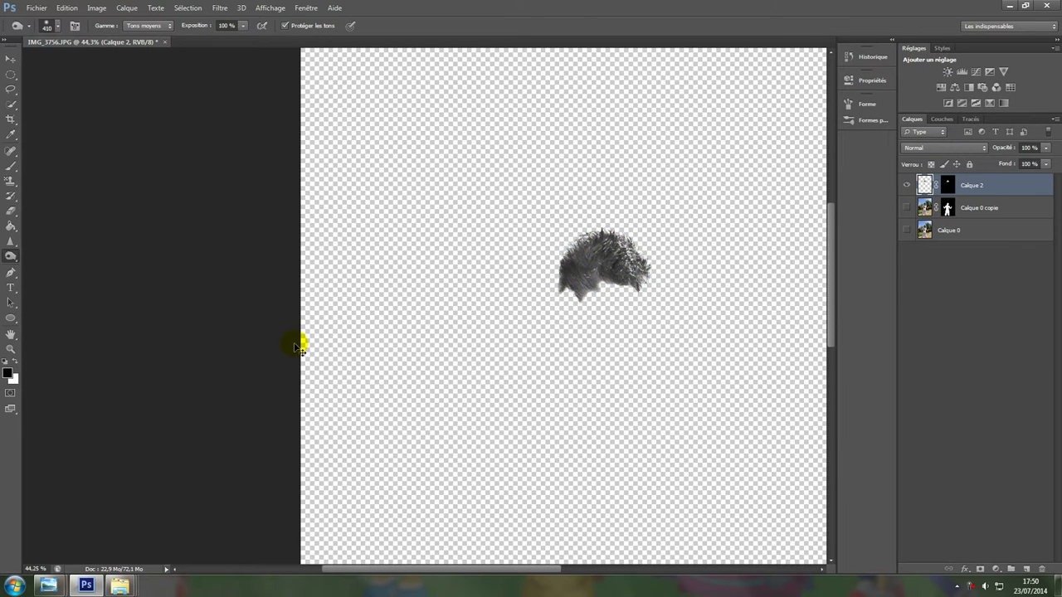
# Step: Invert the hair layer and tint it yellow with Color Balance, shifting yellow-blue to -75 in midtones, -78 in highlights, and toward yellow in shadows
pyautogui.hotkey('ctrl', 'i')
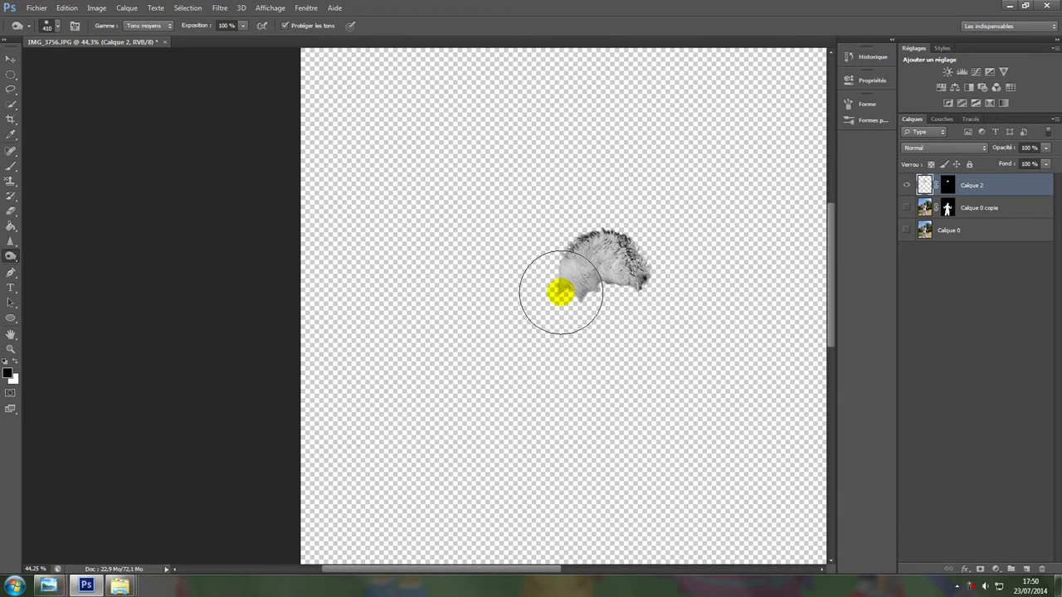
pyautogui.hotkey('ctrl', 'b')
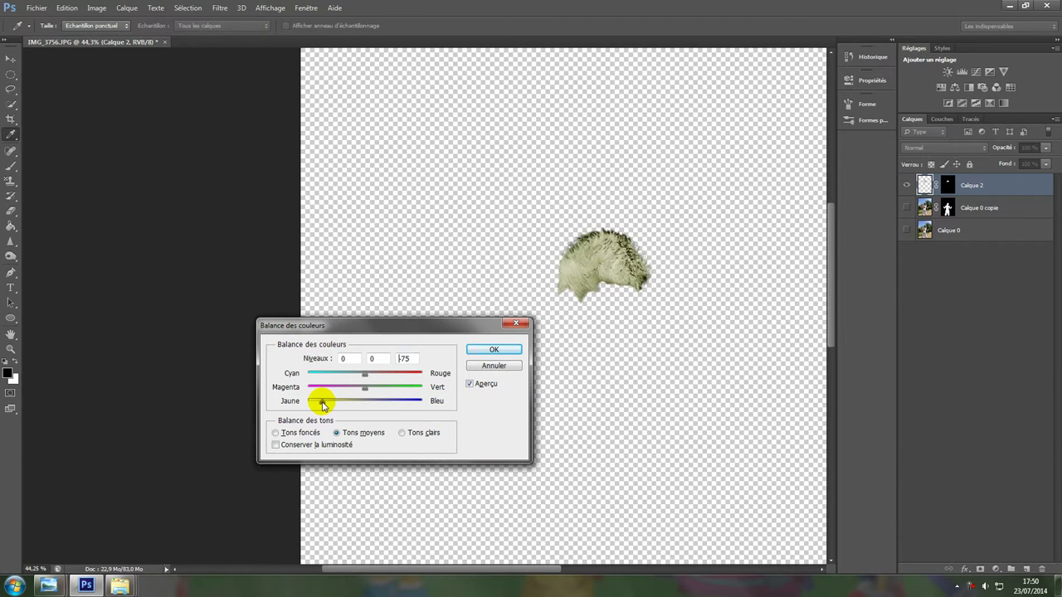
pyautogui.click(287, 435)
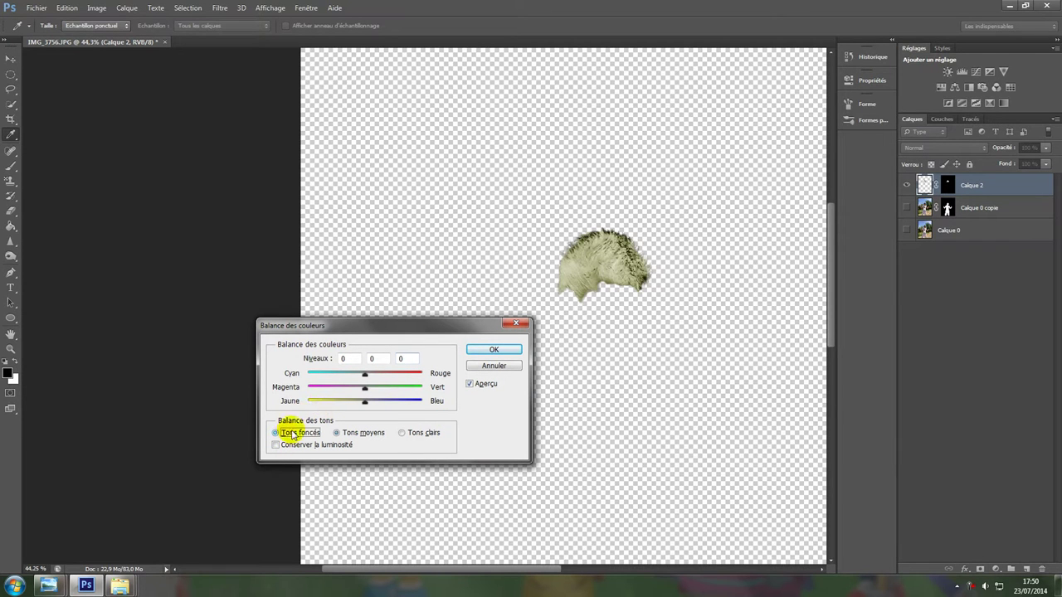
pyautogui.click(314, 402)
pyautogui.click(429, 435)
pyautogui.moveTo(323, 403); pyautogui.dragTo(321, 405)
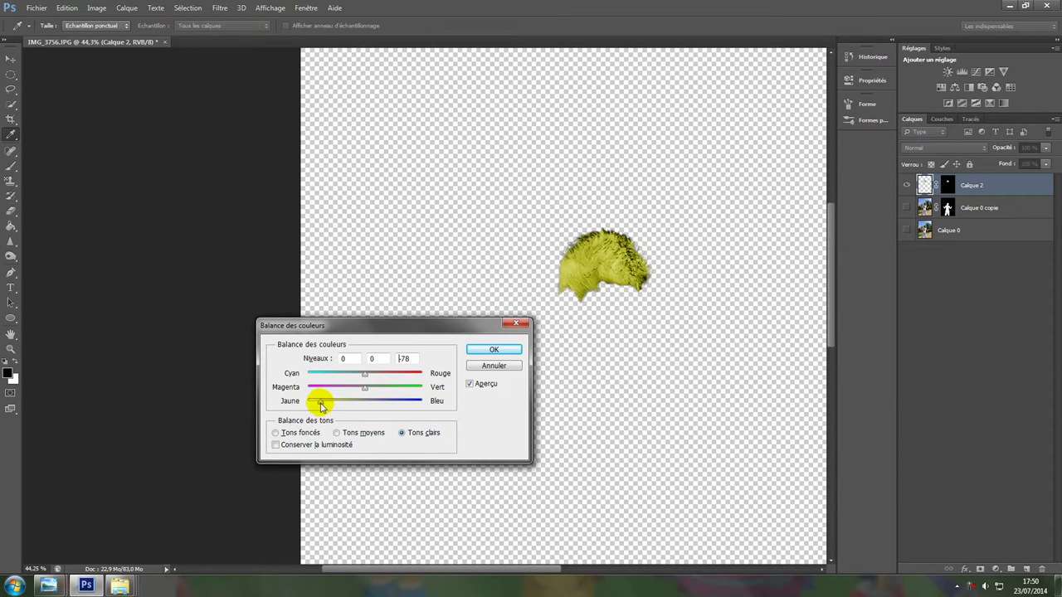
pyautogui.click(290, 433)
pyautogui.click(348, 431)
pyautogui.click(494, 352)
pyautogui.press('o')
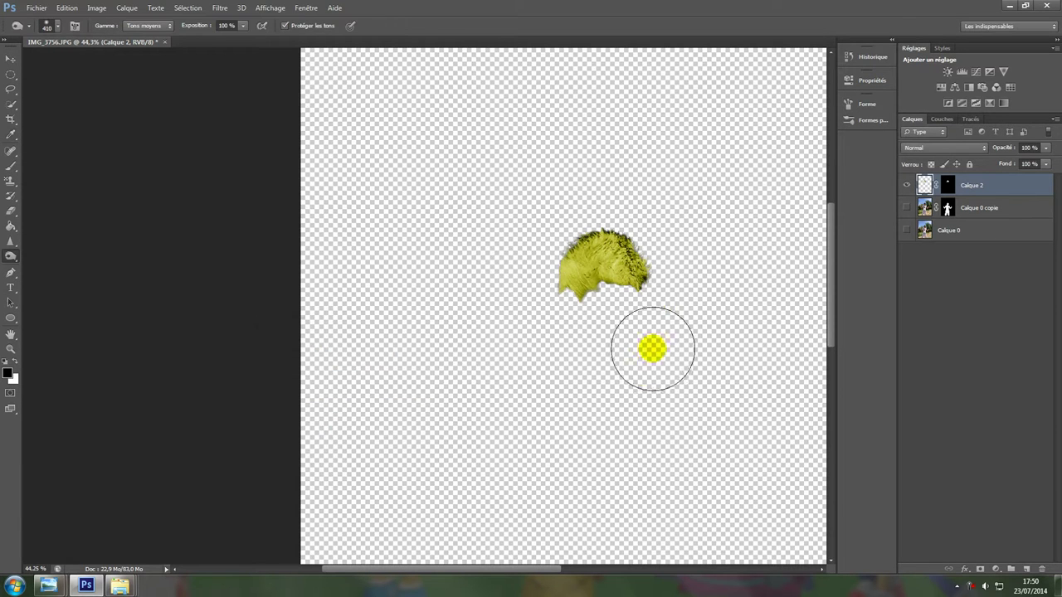
# Step: Make the man's cutout layer Calque 0 copie visible beneath the yellow hair
pyautogui.click(905, 208)
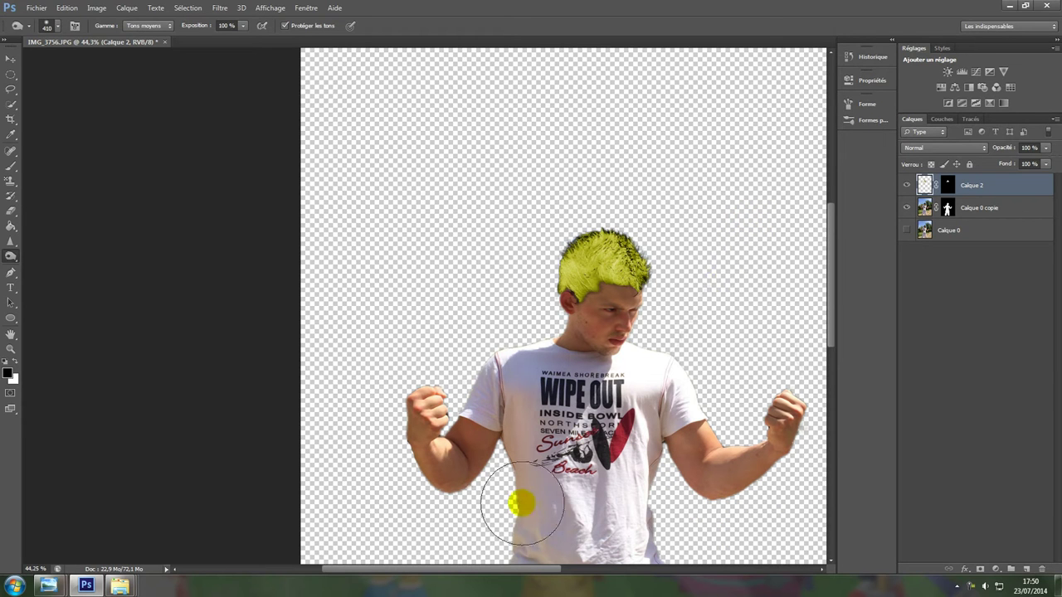
pyautogui.moveTo(421, 446); pyautogui.dragTo(422, 386)
pyautogui.hotkey('ctrl', 'z')
# Step: Increase the yellow hair's contrast with Levels, using a white input level of 229 and a midtone value of 0.74
pyautogui.click(65, 5)
pyautogui.moveTo(96, 7)
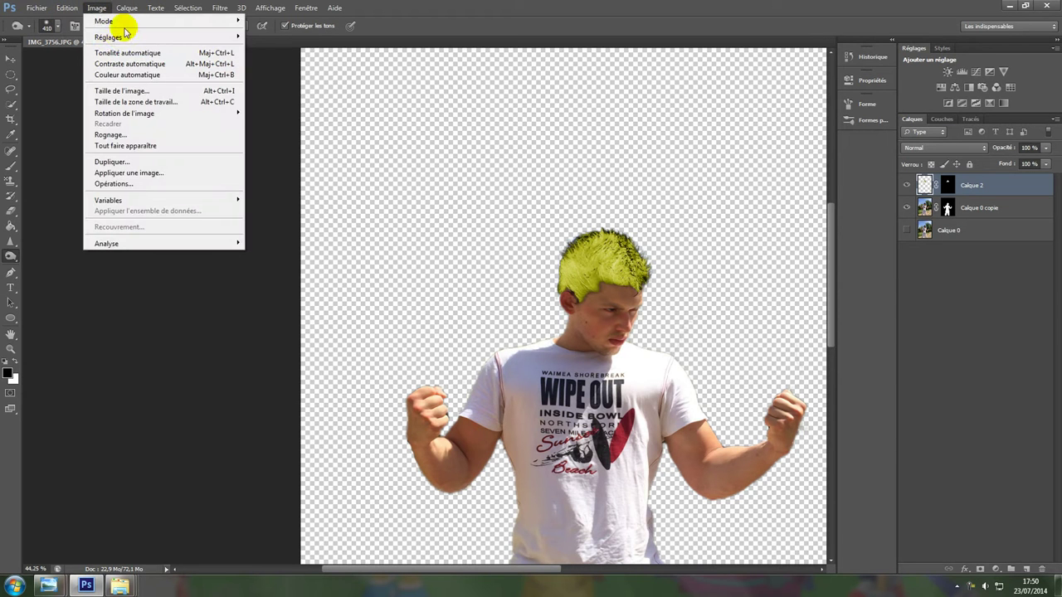
pyautogui.moveTo(123, 36)
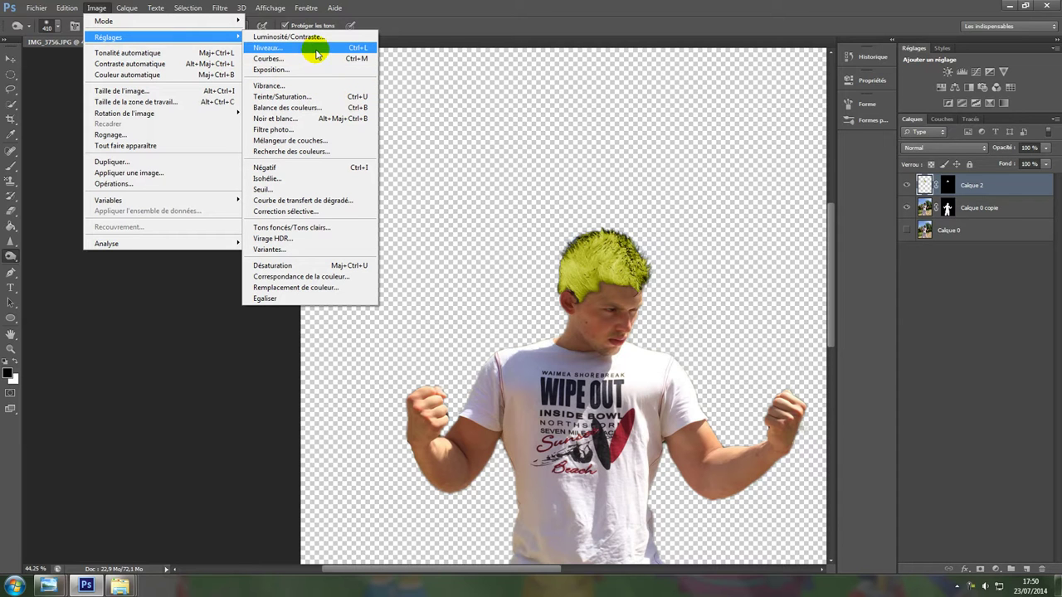
pyautogui.click(315, 55)
pyautogui.moveTo(723, 288); pyautogui.dragTo(686, 307)
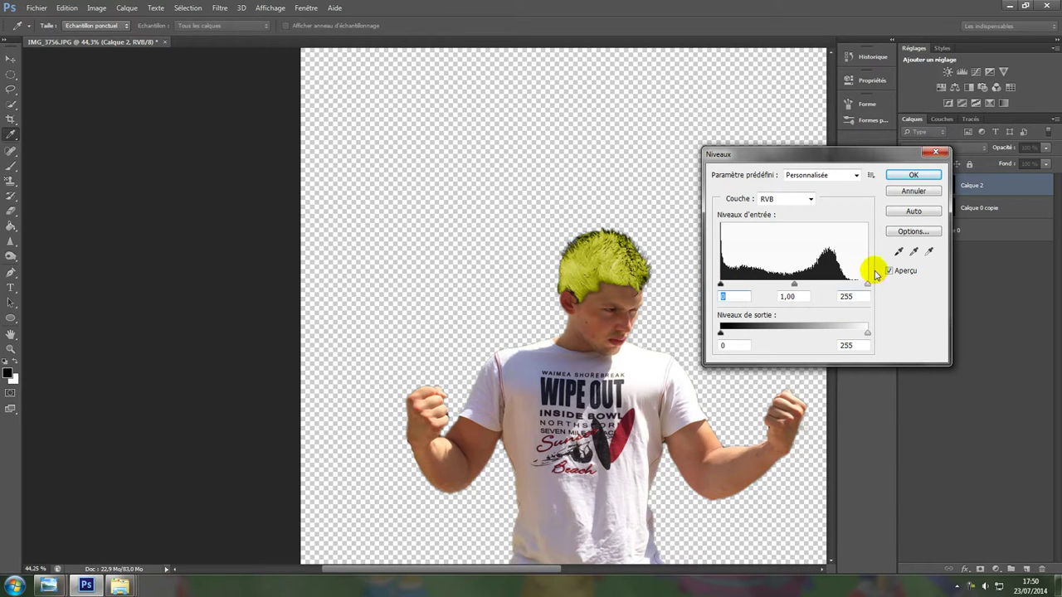
pyautogui.moveTo(866, 283)
pyautogui.mouseDown()
pyautogui.moveTo(847, 291)
pyautogui.moveTo(853, 297)
pyautogui.mouseUp()
pyautogui.moveTo(788, 286)
pyautogui.mouseDown()
pyautogui.moveTo(812, 289)
pyautogui.moveTo(755, 285)
pyautogui.moveTo(801, 292)
pyautogui.mouseUp()
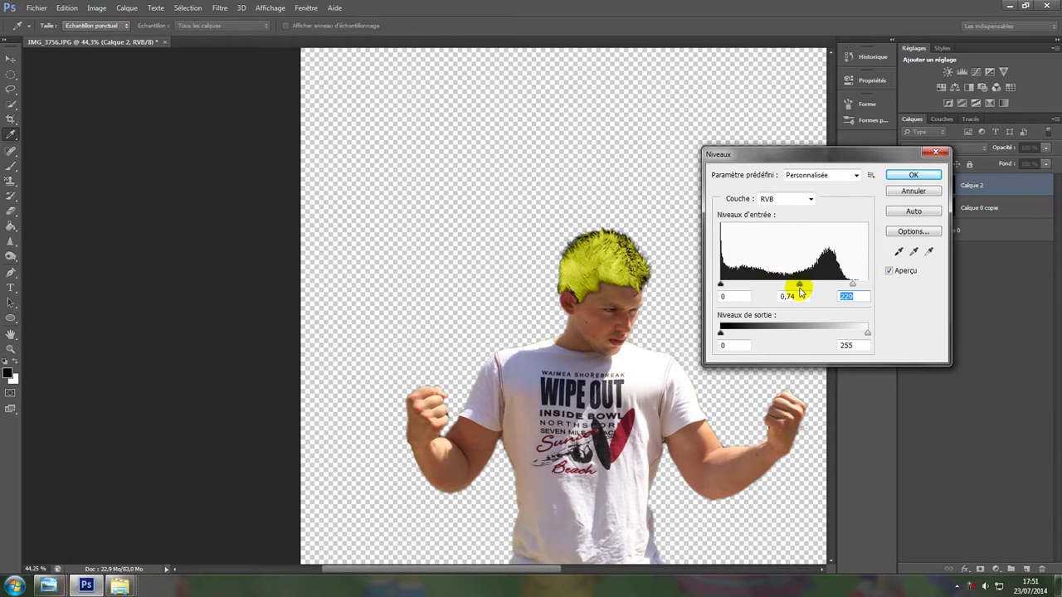
pyautogui.click(928, 173)
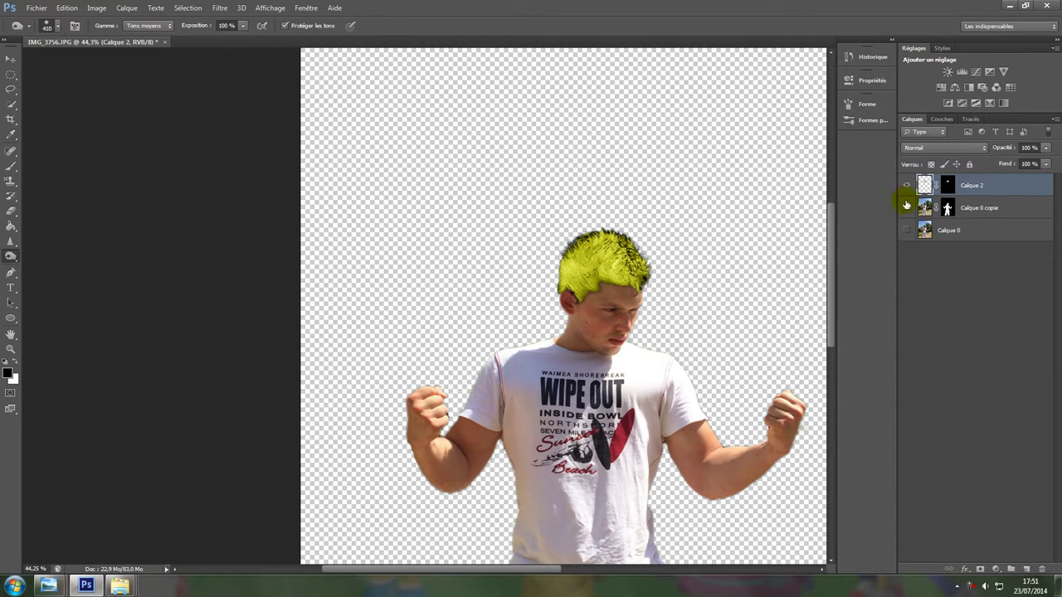
# Step: Soften the yellow hair with Hue/Saturation, setting saturation to -24 and lightness to +15
pyautogui.click(96, 8)
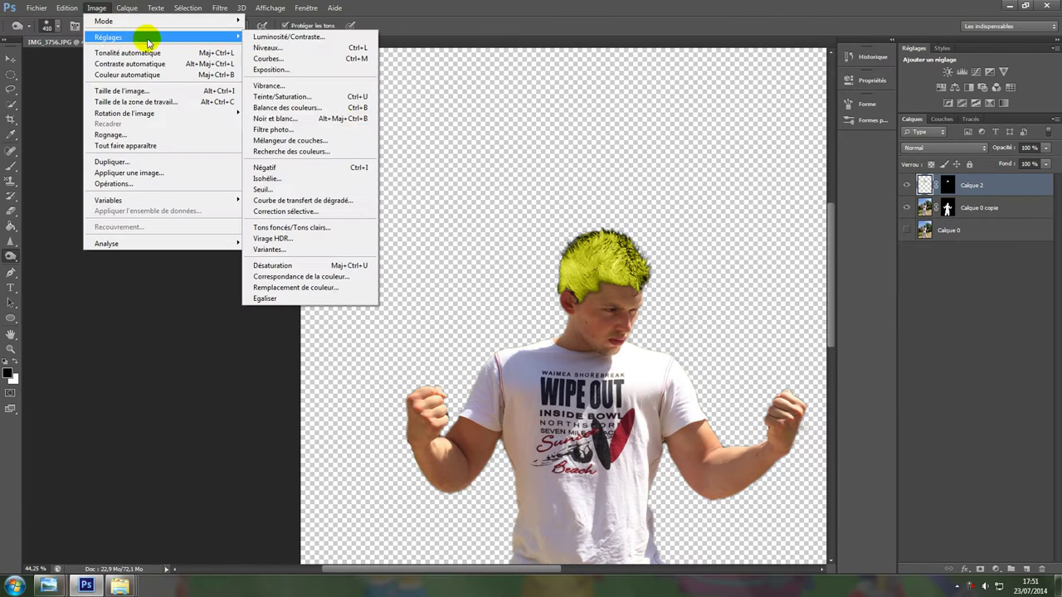
pyautogui.click(340, 97)
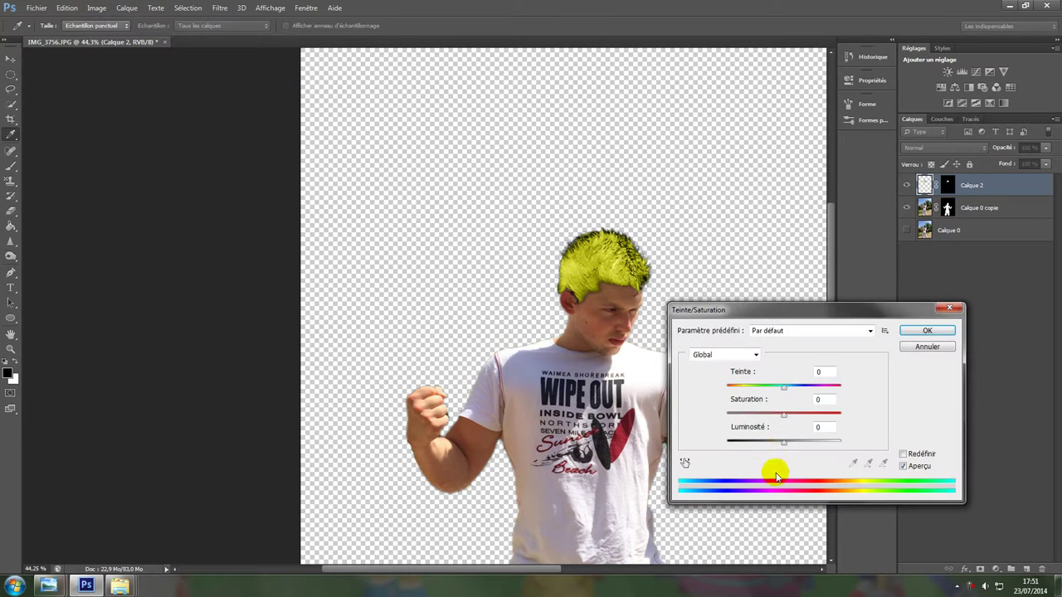
pyautogui.moveTo(784, 441)
pyautogui.mouseDown()
pyautogui.moveTo(772, 436)
pyautogui.moveTo(791, 438)
pyautogui.moveTo(775, 410)
pyautogui.moveTo(757, 417)
pyautogui.moveTo(770, 425)
pyautogui.mouseUp()
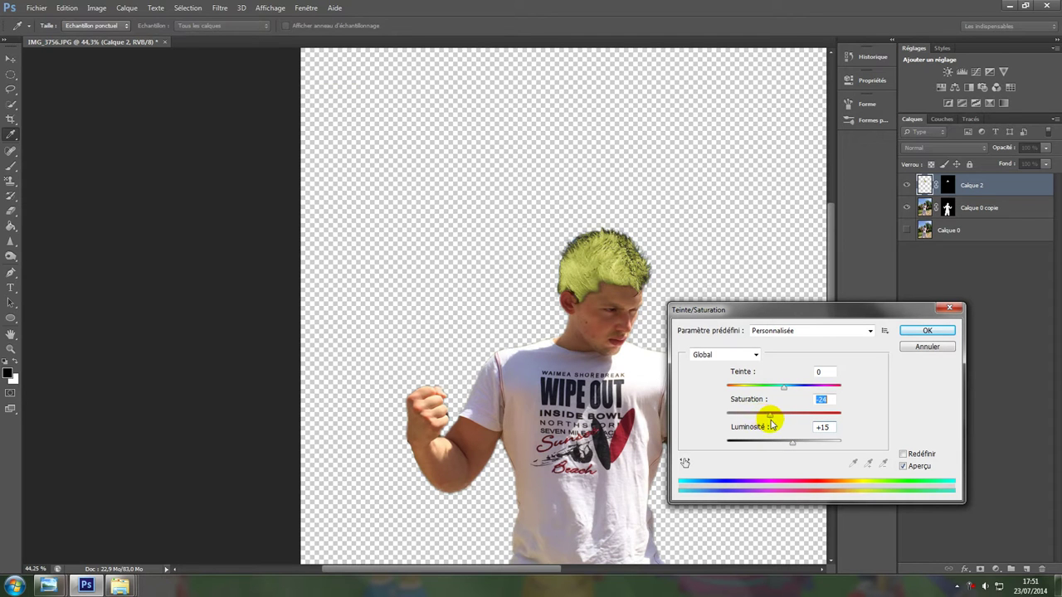
pyautogui.click(925, 333)
pyautogui.press('o')
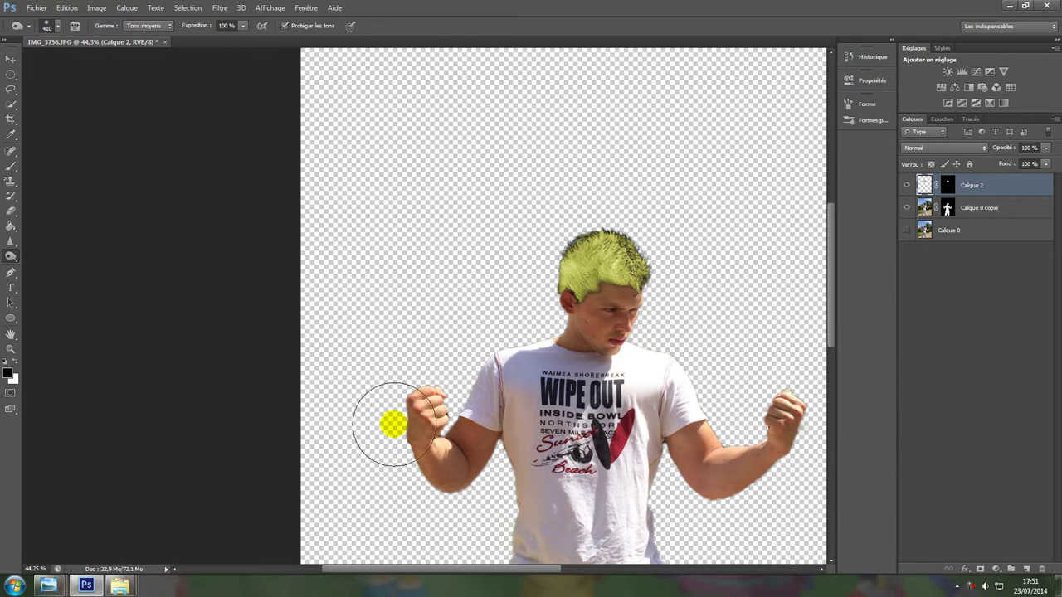
# Step: Compare the man's recoloured hair with the finished reference image super sayan (2) in the Windows photo viewer, and return to Photoshop
pyautogui.scroll(-4, 402, 429)
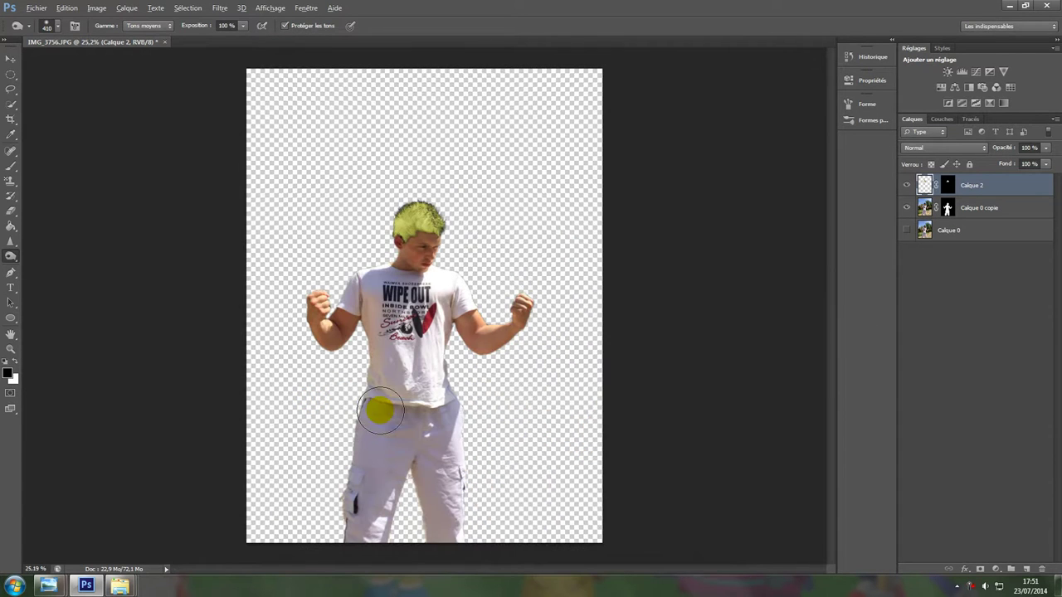
pyautogui.scroll(1, 369, 414)
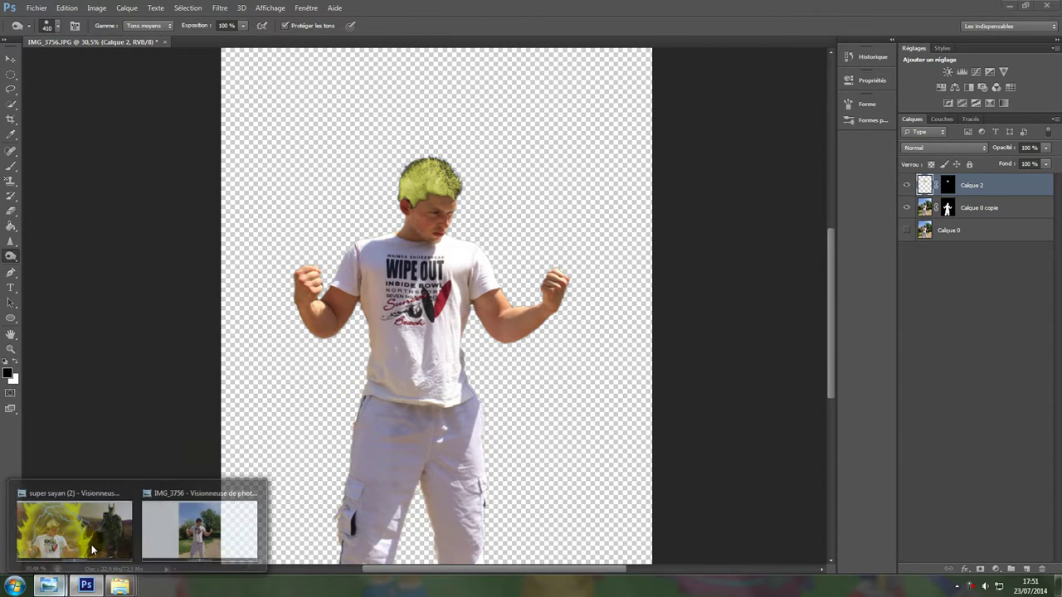
pyautogui.click(48, 586)
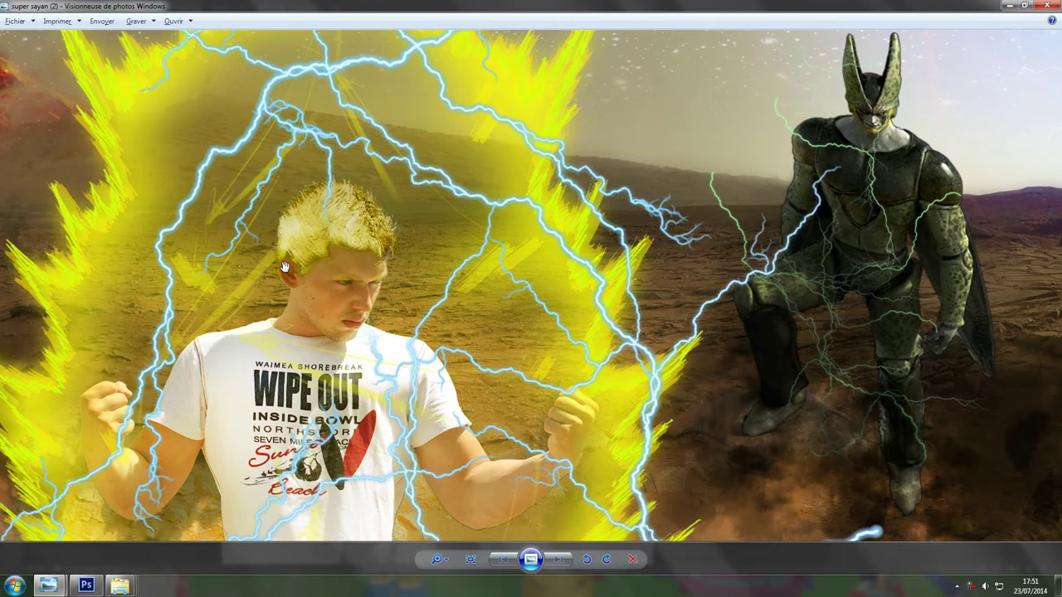
pyautogui.scroll(-3, 288, 257)
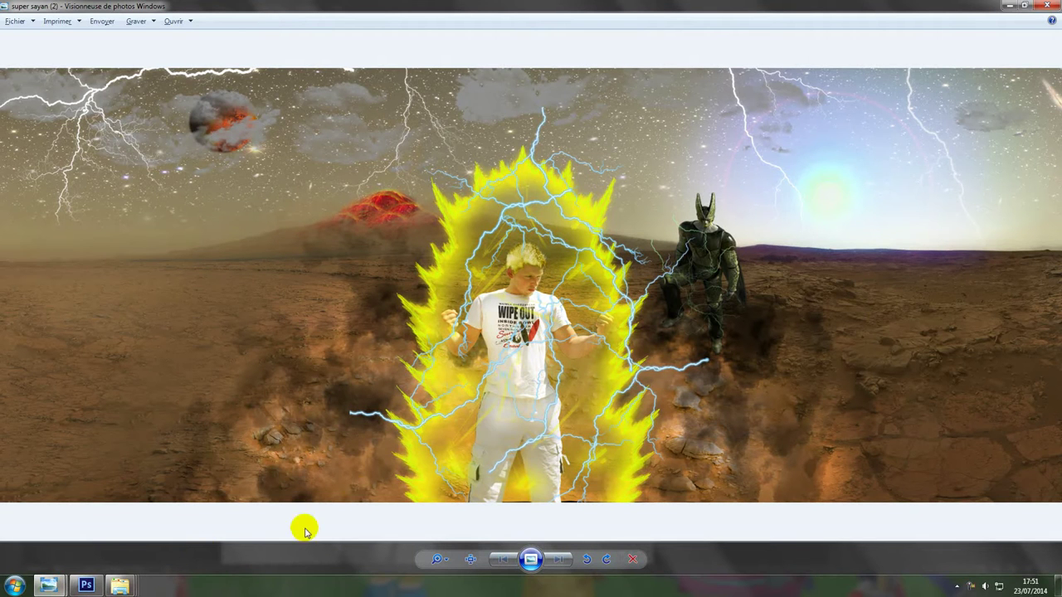
pyautogui.click(85, 585)
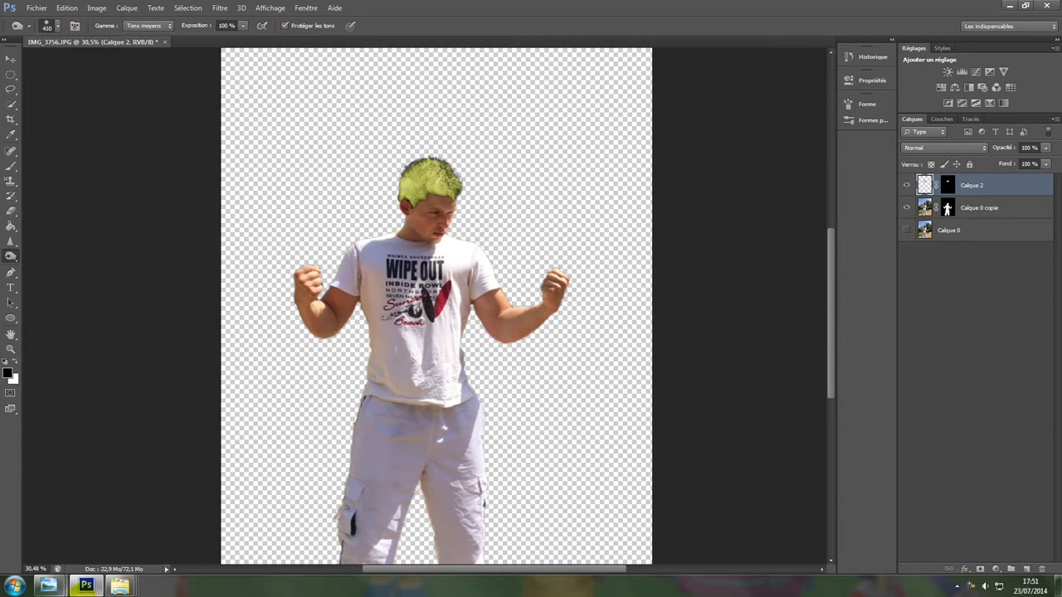
# Step: Switch to the Textures folder in Windows Explorer and place the Aura image into the Photoshop composite
pyautogui.moveTo(120, 589)
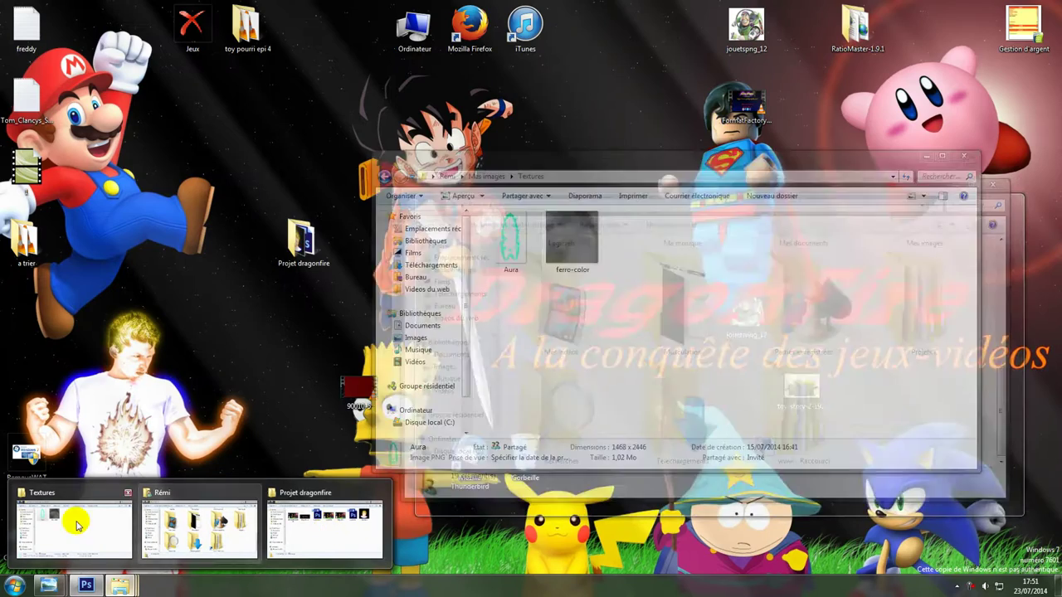
pyautogui.click(77, 525)
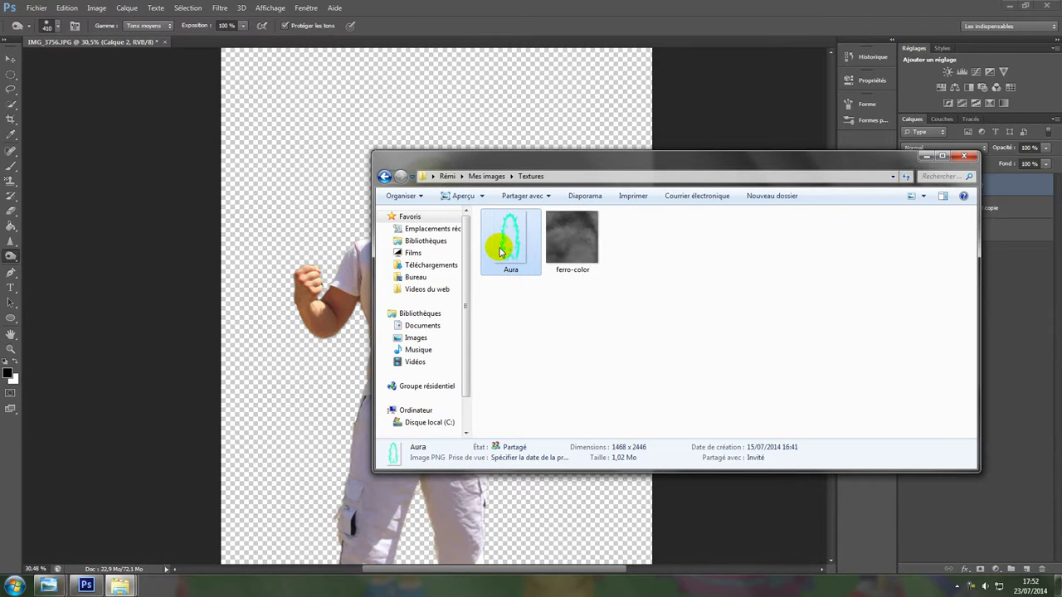
pyautogui.moveTo(498, 254); pyautogui.dragTo(311, 265)
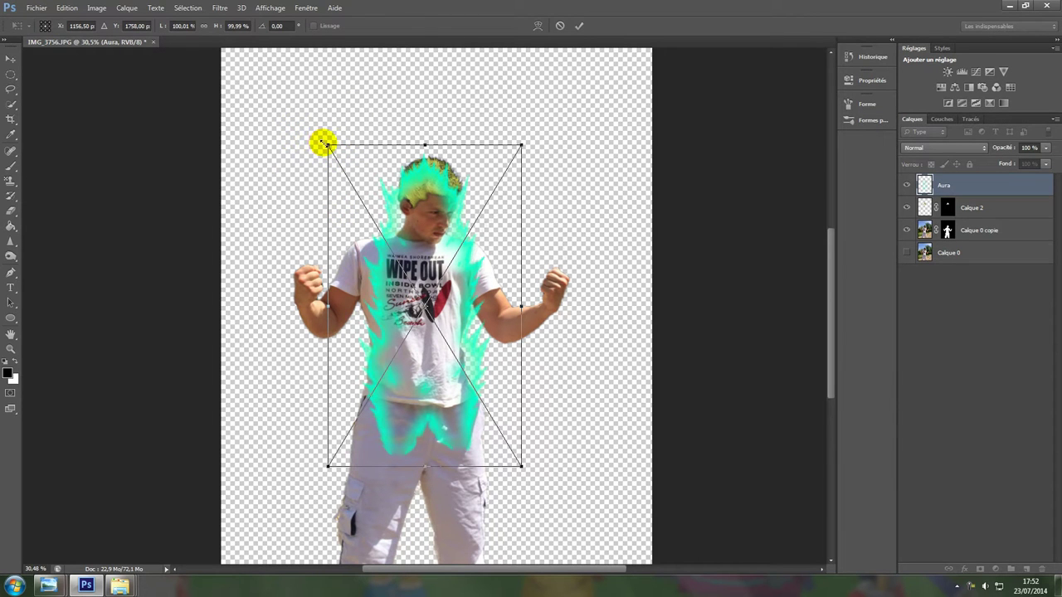
# Step: Enlarge the placed aura to about 180% width and 166% height, centred over the man's body
pyautogui.moveTo(326, 144); pyautogui.dragTo(251, 83)
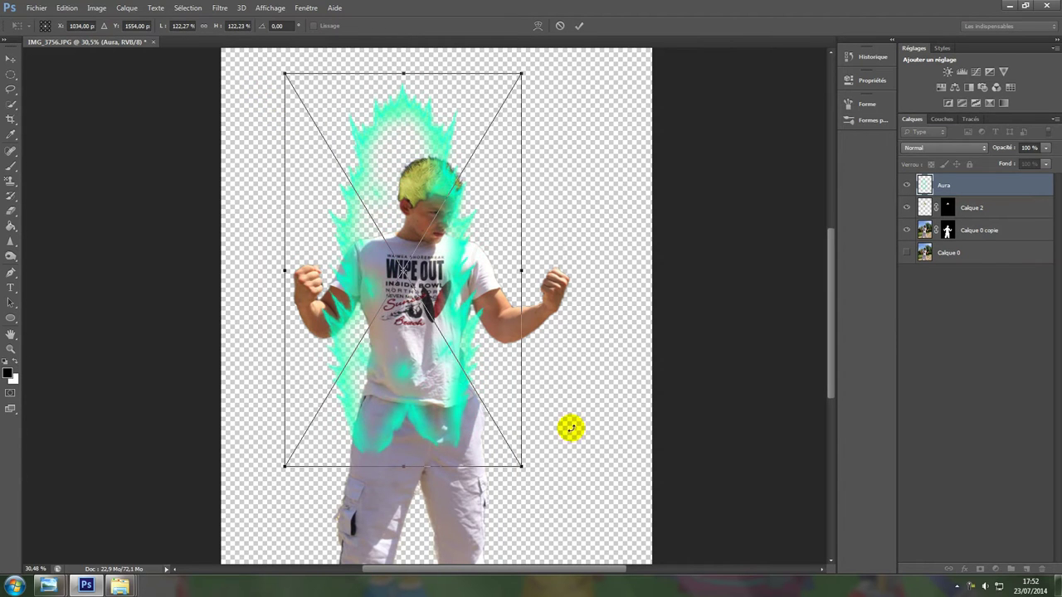
pyautogui.moveTo(518, 466); pyautogui.dragTo(545, 503)
pyautogui.moveTo(426, 434); pyautogui.dragTo(387, 451)
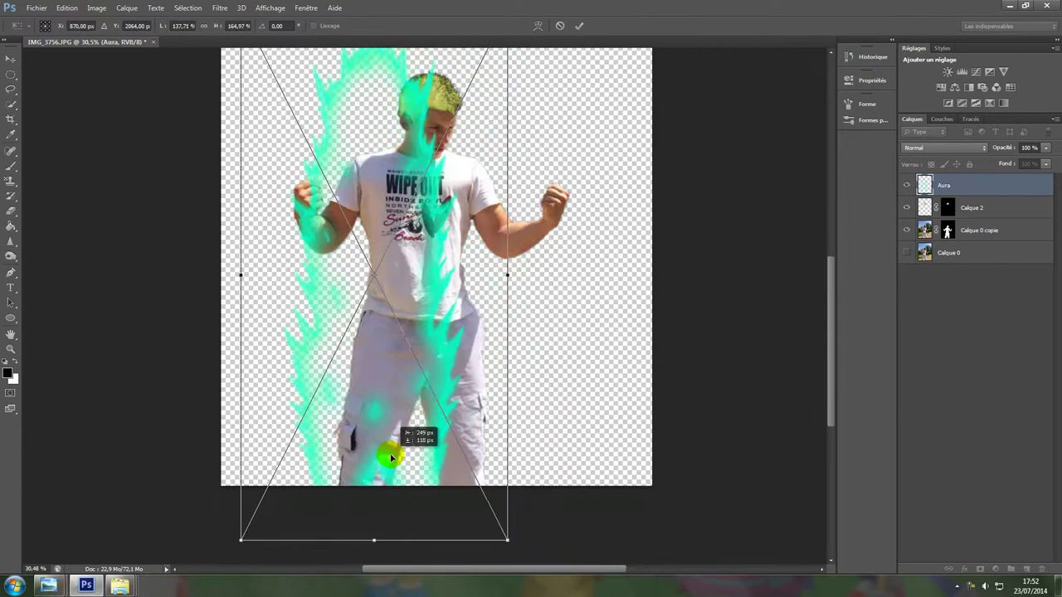
pyautogui.moveTo(508, 544); pyautogui.dragTo(591, 537)
pyautogui.moveTo(457, 500); pyautogui.dragTo(440, 503)
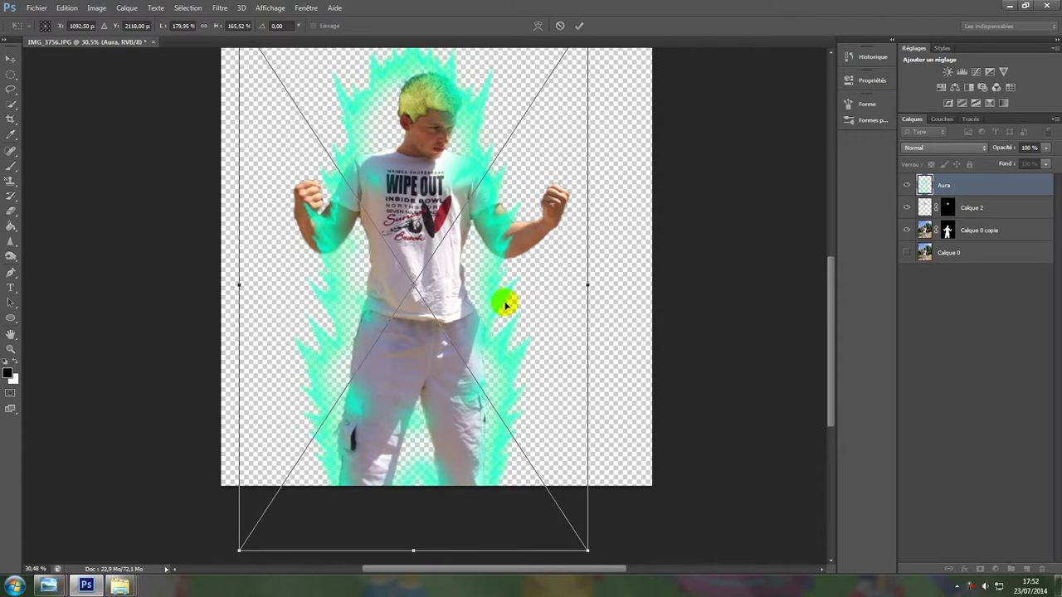
# Step: Stretch the aura to about 323% width and 218% height and reposition it so it surrounds the man's arms
pyautogui.scroll(6, 474, 275)
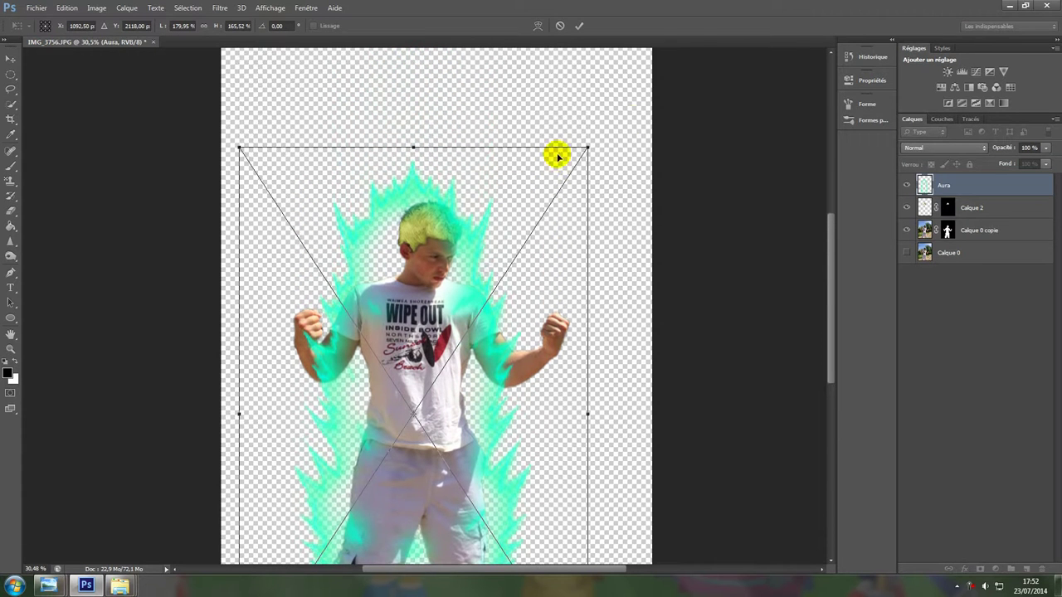
pyautogui.moveTo(587, 147); pyautogui.dragTo(692, 112)
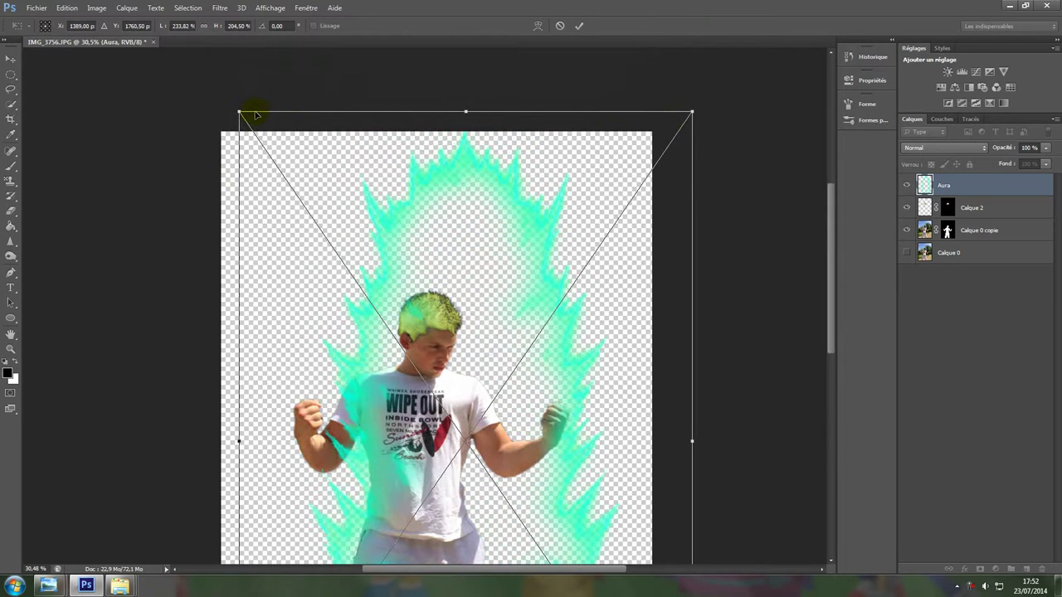
pyautogui.moveTo(240, 111); pyautogui.dragTo(151, 55)
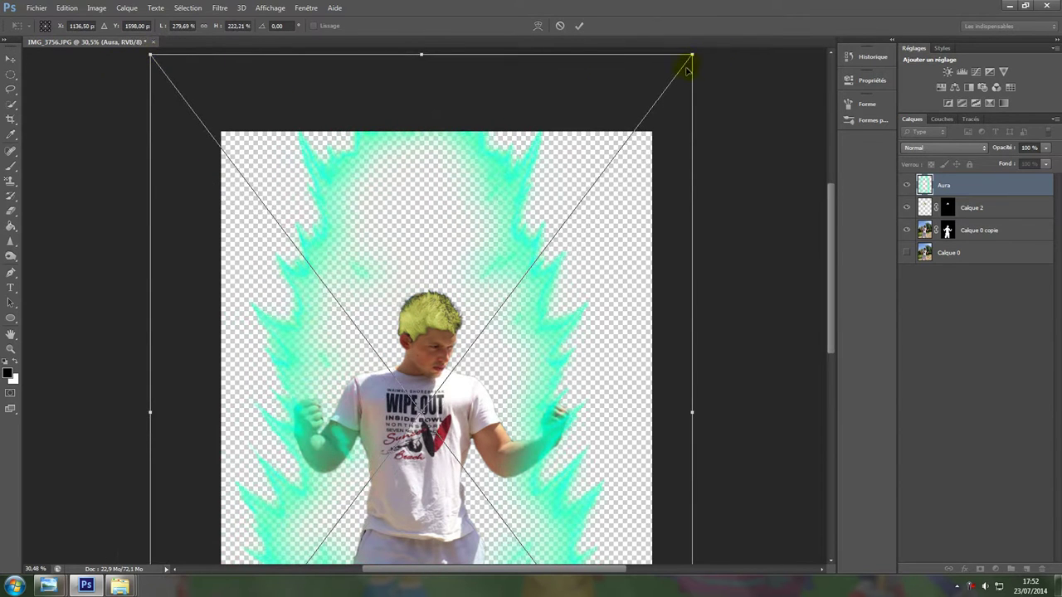
pyautogui.moveTo(693, 57); pyautogui.dragTo(775, 66)
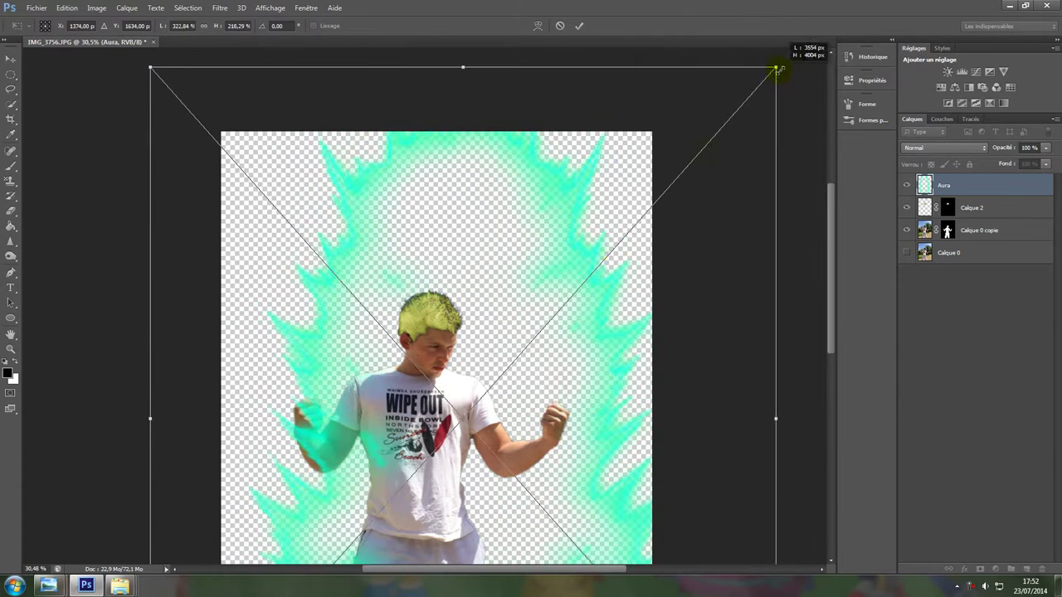
pyautogui.moveTo(564, 334); pyautogui.dragTo(526, 340)
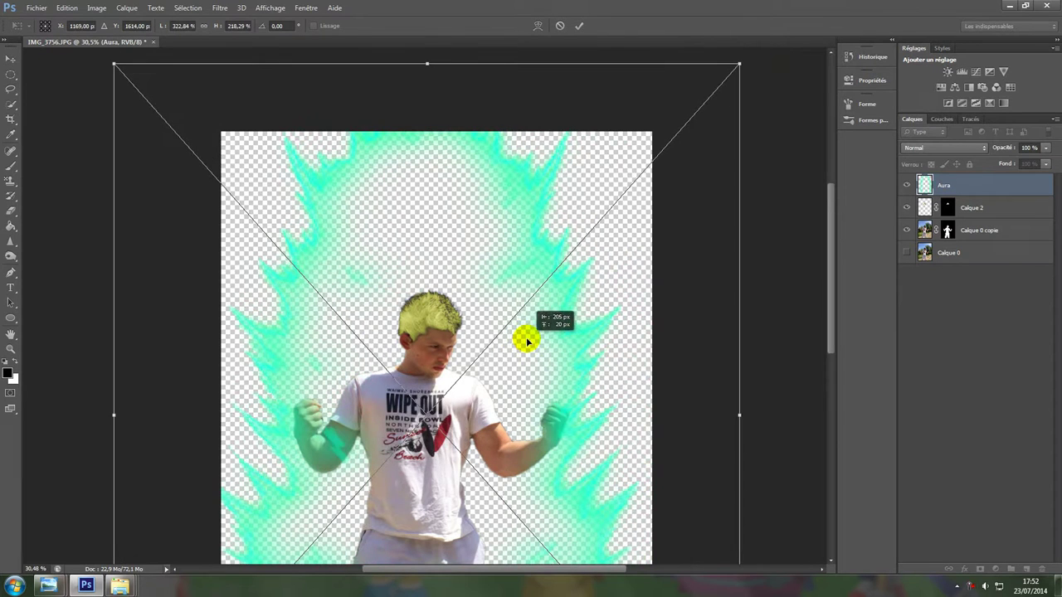
# Step: Lower the aura so its peak fits the canvas, widen it to about 330%, and commit the placement
pyautogui.scroll(-2, 484, 517)
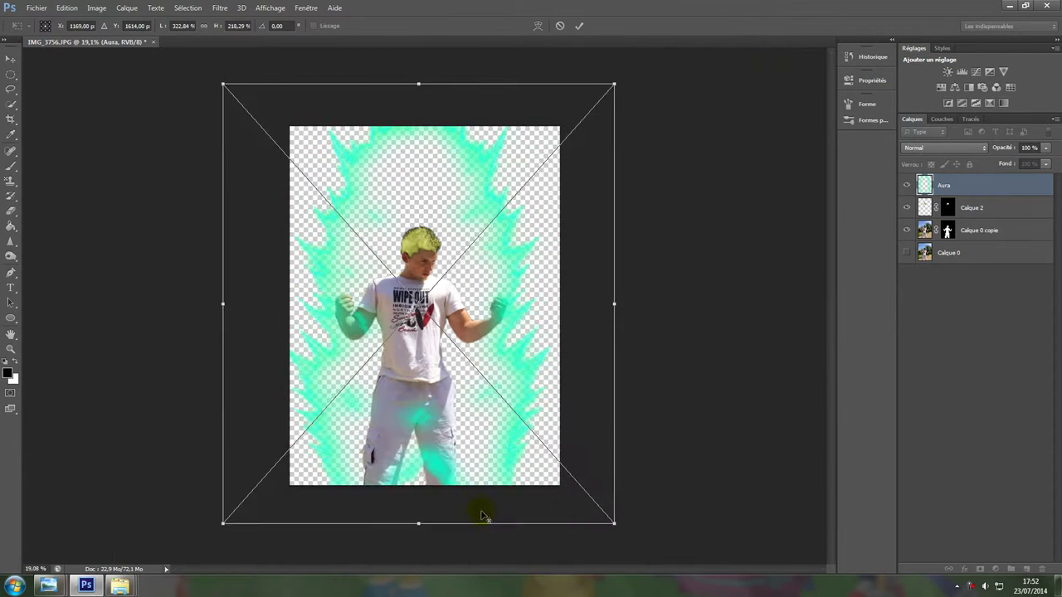
pyautogui.moveTo(434, 488); pyautogui.dragTo(428, 510)
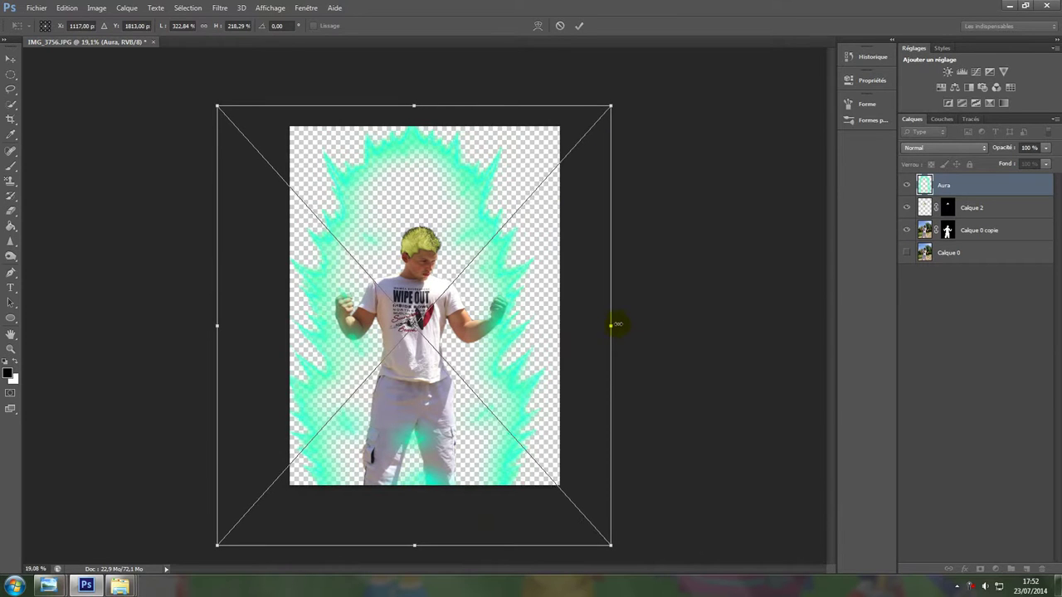
pyautogui.moveTo(609, 325); pyautogui.dragTo(619, 324)
pyautogui.hotkey('shift', 'Right')
pyautogui.hotkey('shift', 'Down')
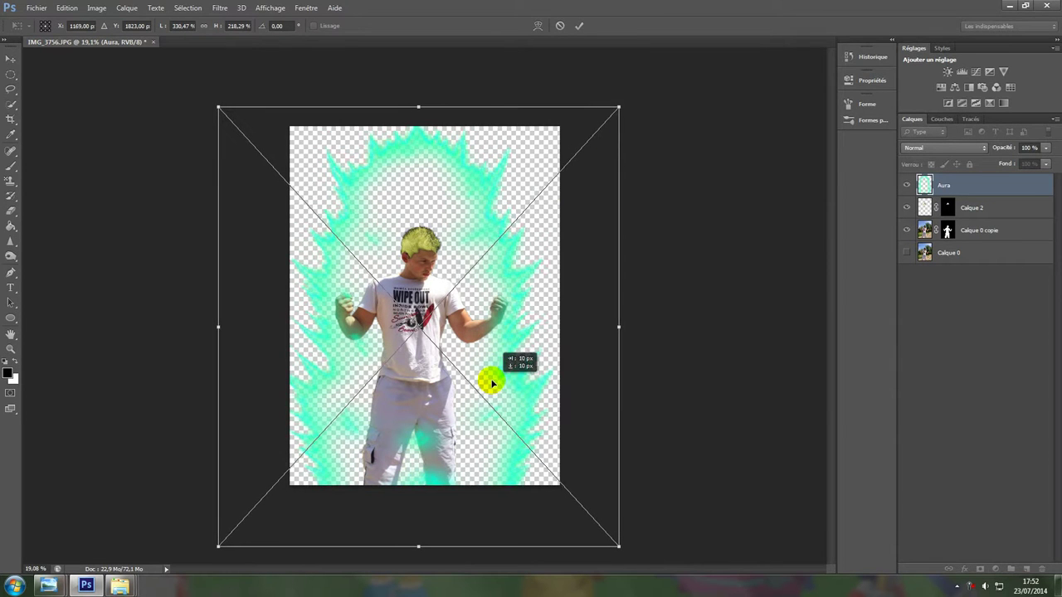
pyautogui.click(581, 25)
pyautogui.press('o')
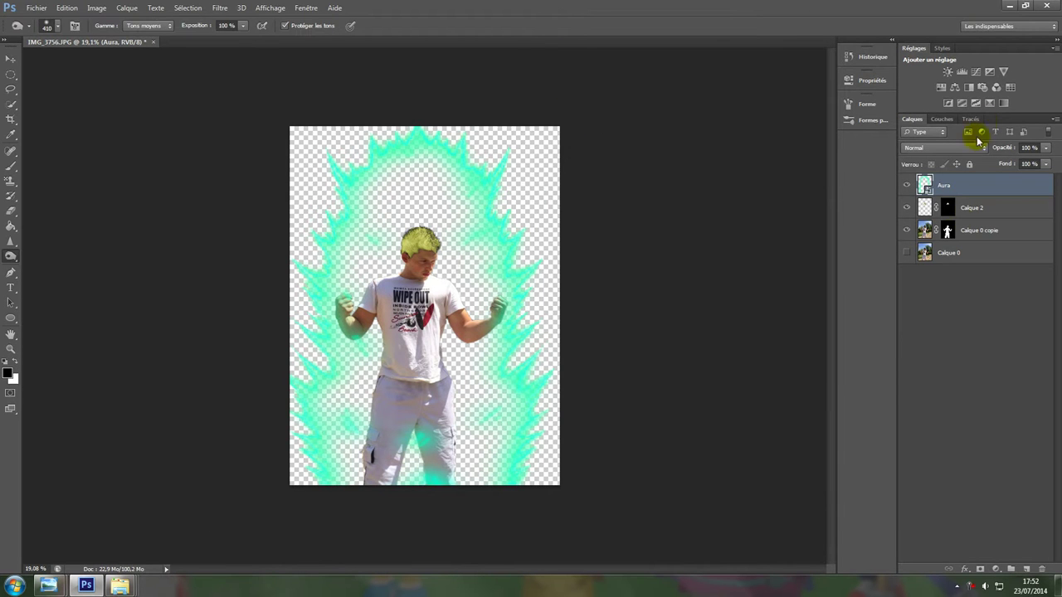
pyautogui.click(96, 9)
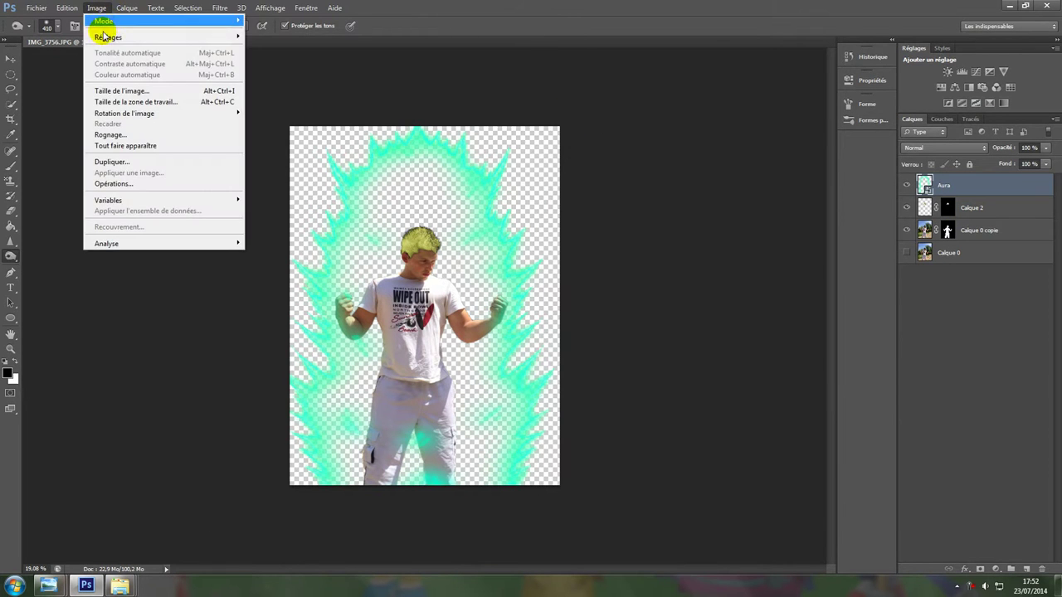
pyautogui.moveTo(191, 37)
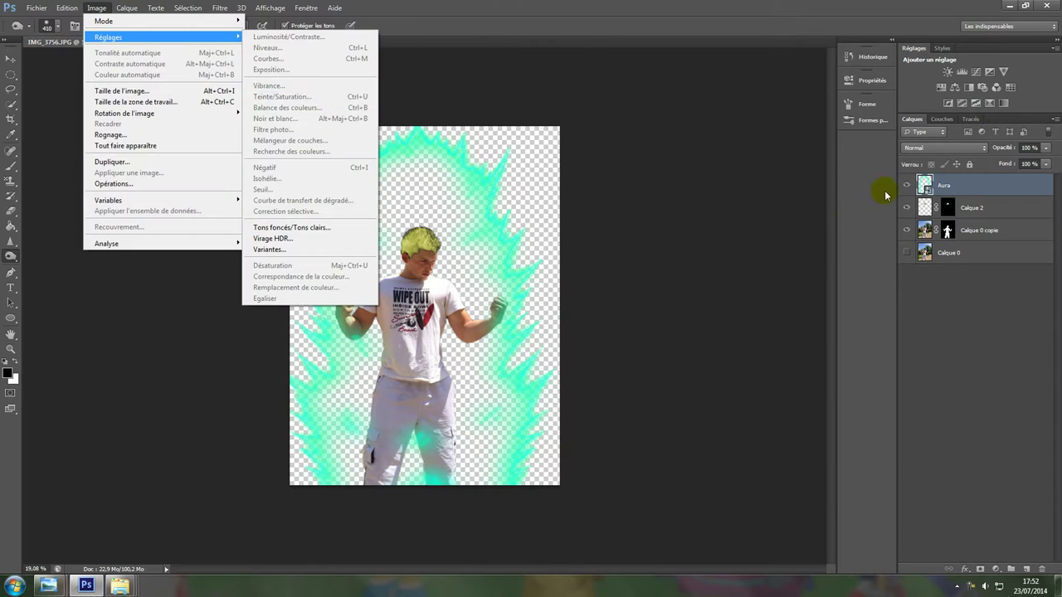
pyautogui.click(849, 216)
# Step: Rasterize the Aura layer and recolour it with Hue/Saturation, shifting the hue from green to yellow with saturation at +20
pyautogui.rightClick(934, 184)
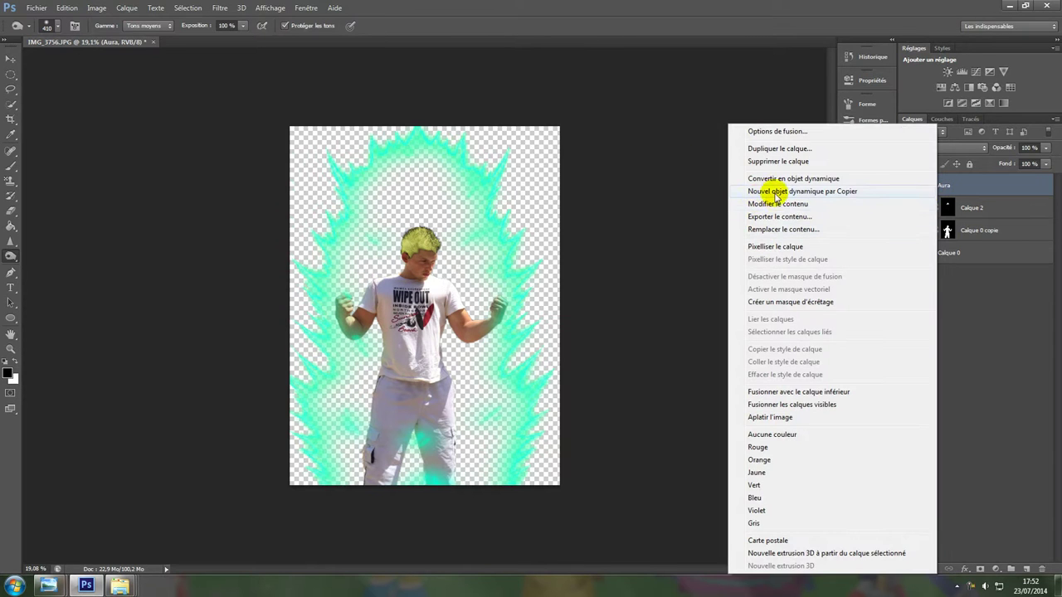
pyautogui.click(659, 216)
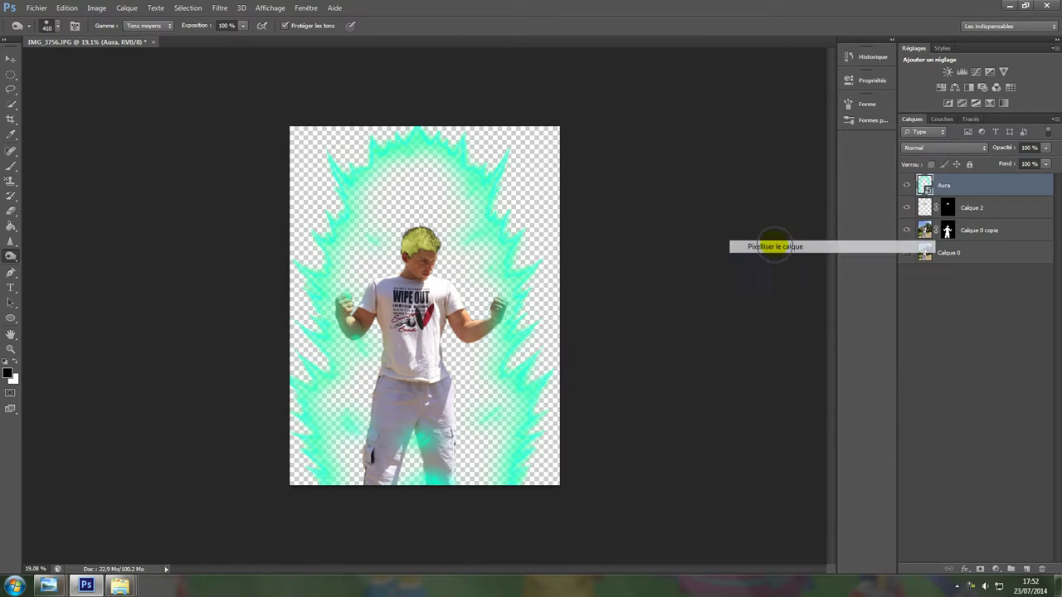
pyautogui.click(95, 8)
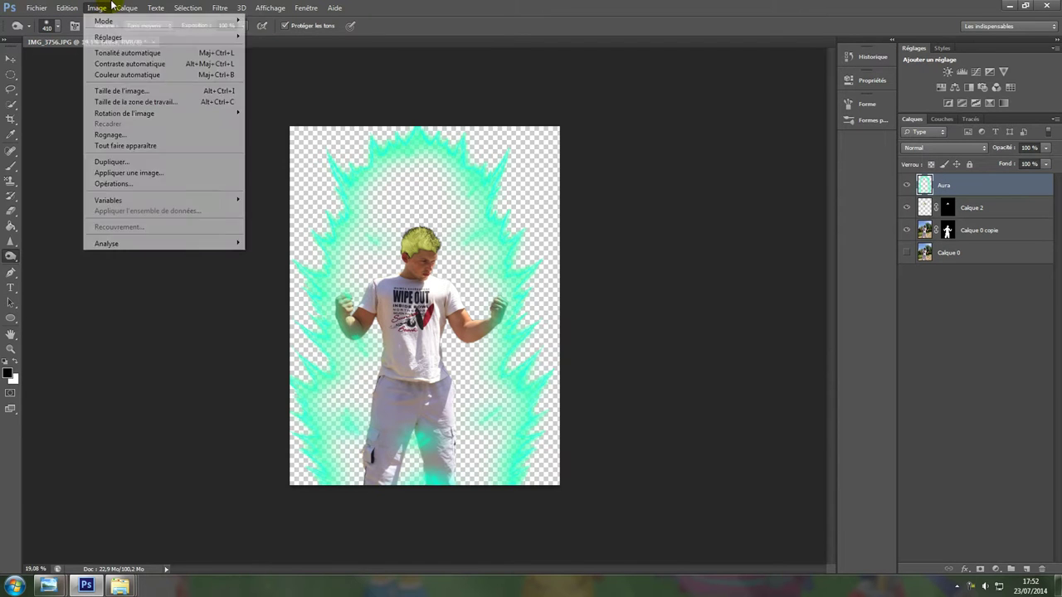
pyautogui.moveTo(105, 39)
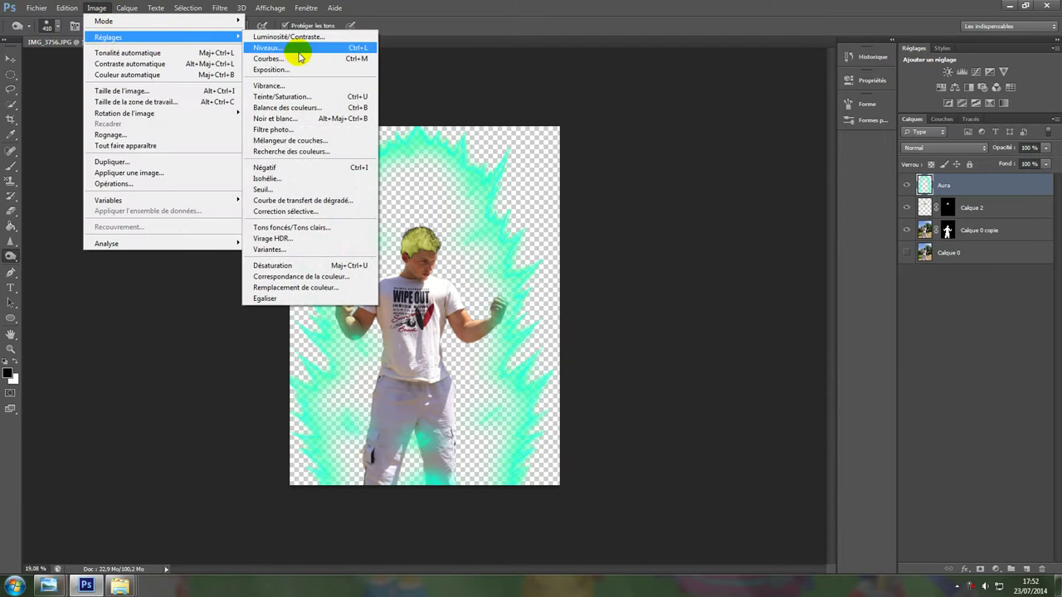
pyautogui.click(301, 98)
pyautogui.click(752, 386)
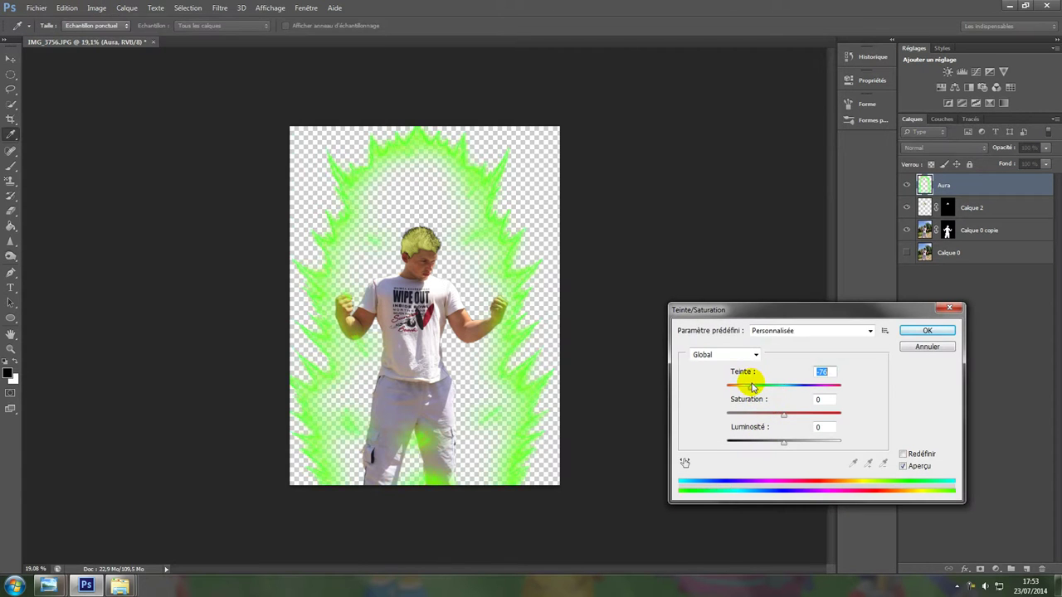
pyautogui.moveTo(749, 388); pyautogui.dragTo(795, 418)
pyautogui.moveTo(745, 395); pyautogui.dragTo(746, 395)
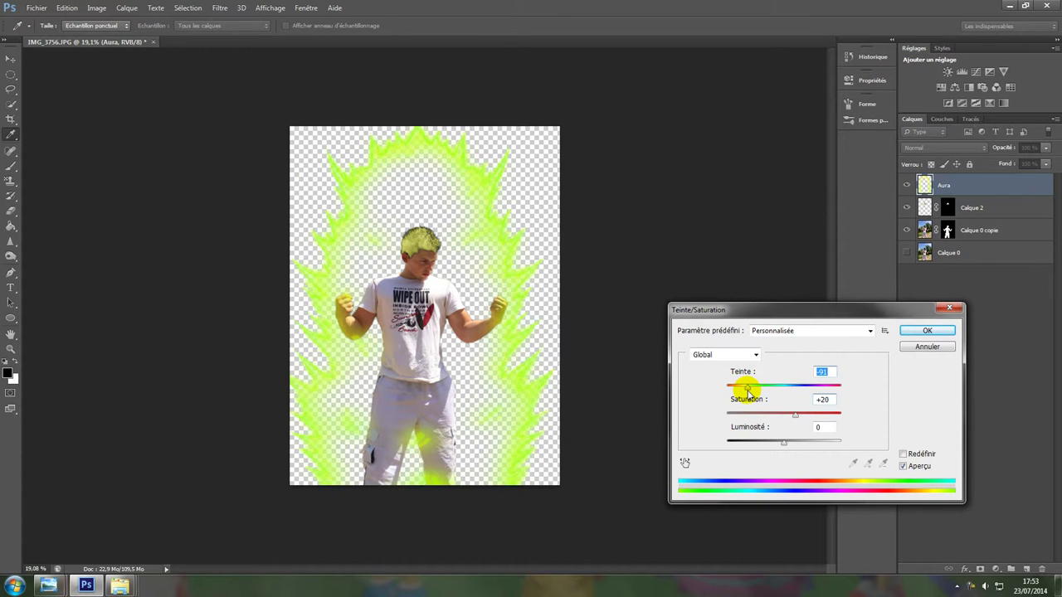
pyautogui.moveTo(745, 394)
pyautogui.mouseDown()
pyautogui.moveTo(736, 390)
pyautogui.moveTo(746, 393)
pyautogui.mouseUp()
pyautogui.click(927, 330)
pyautogui.press('o')
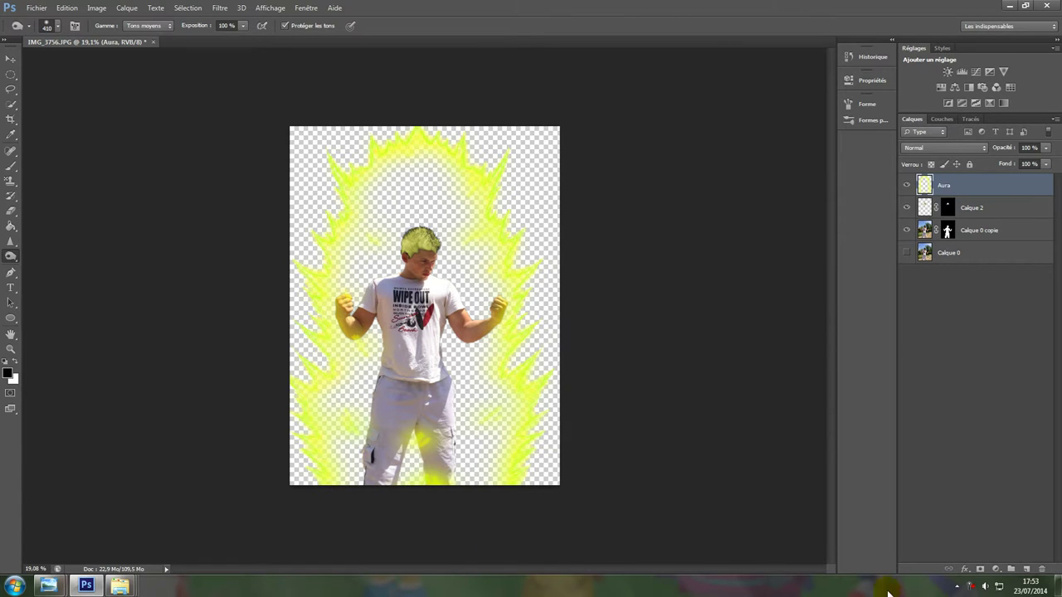
pyautogui.click(958, 587)
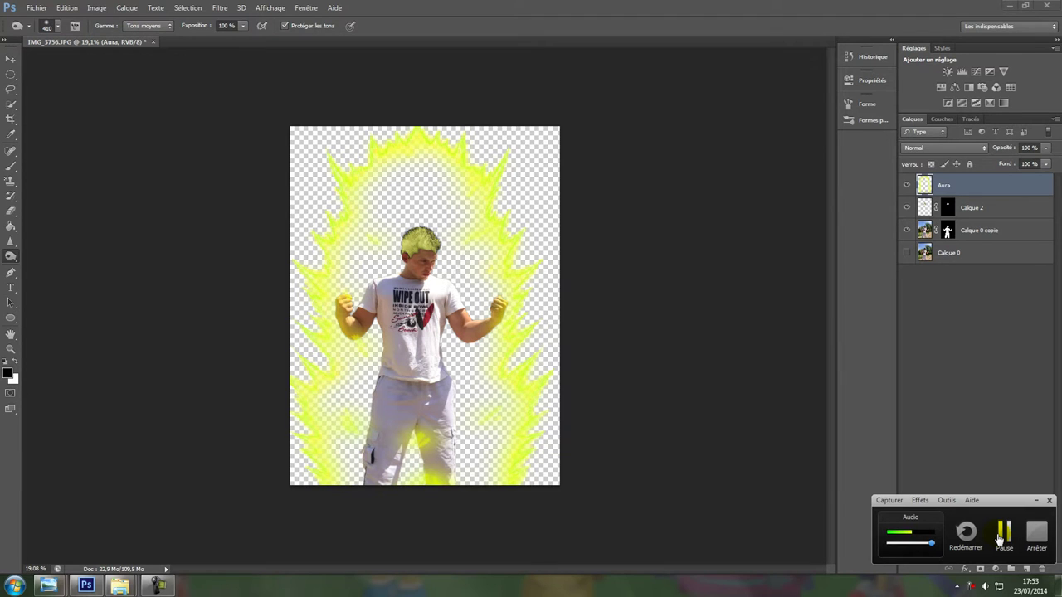
pyautogui.click(999, 537)
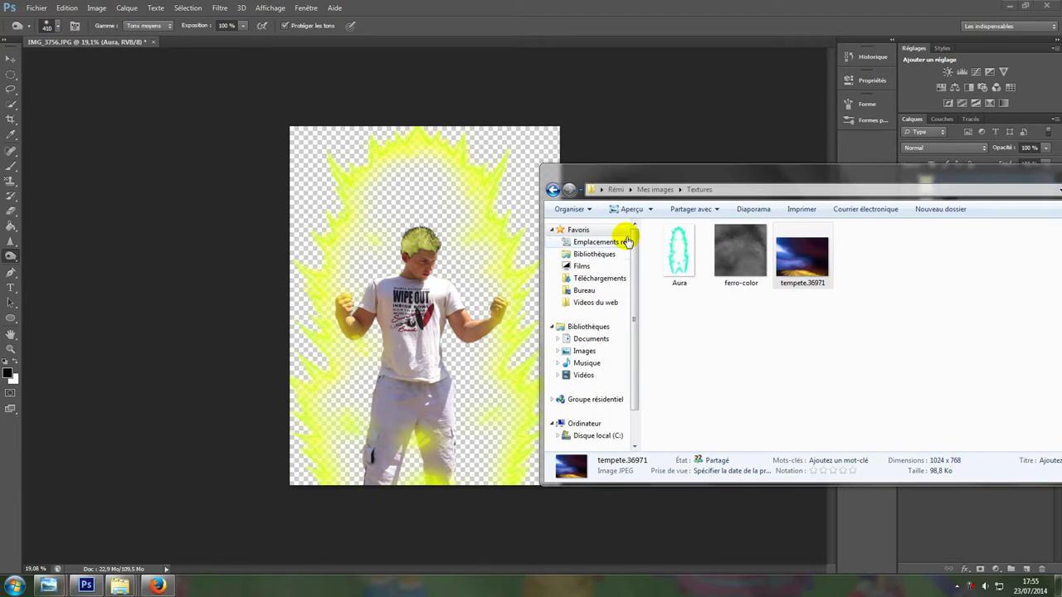
# Step: Open the tempete.36971 storm image from the Textures folder inside Mes images as a separate document
pyautogui.click(798, 280)
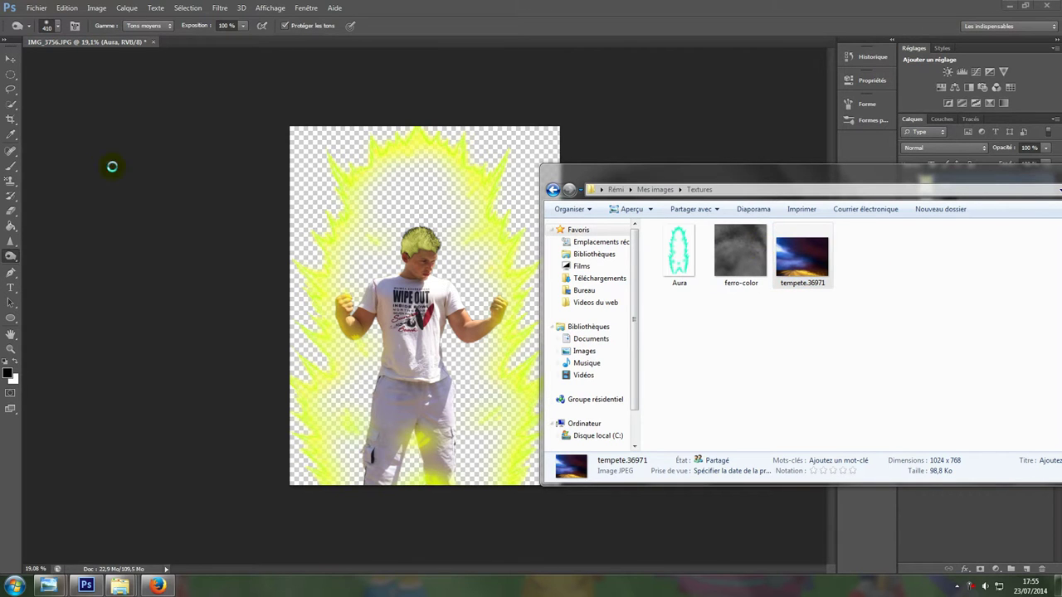
pyautogui.click(38, 8)
pyautogui.click(46, 32)
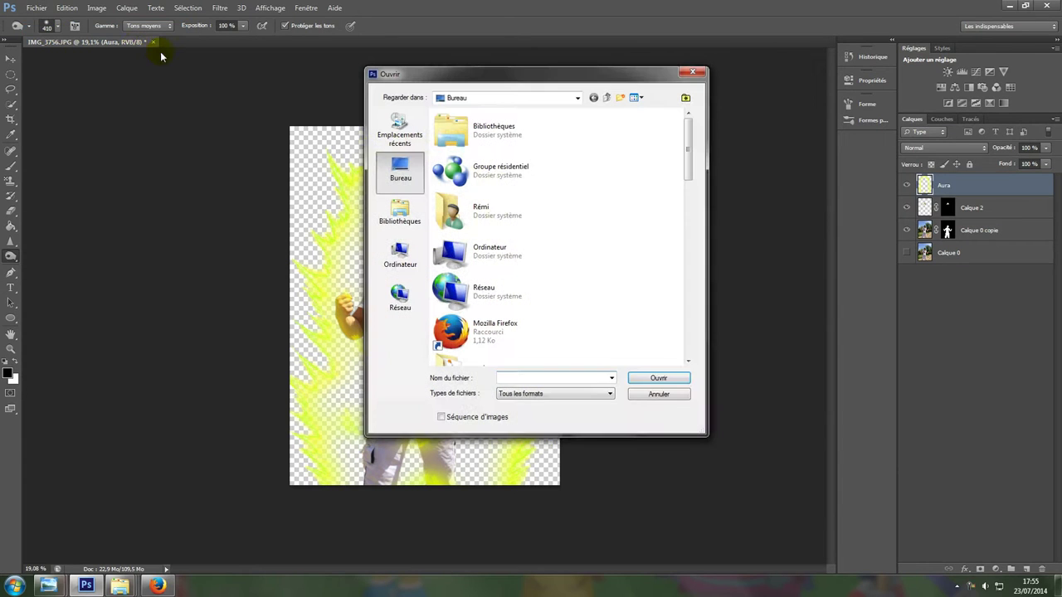
pyautogui.doubleClick(448, 208)
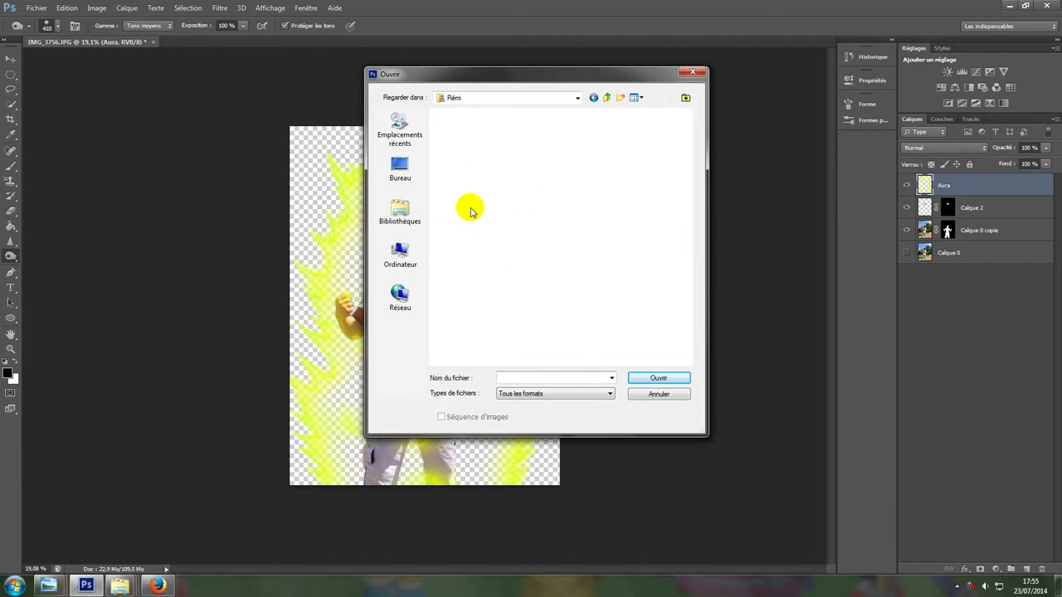
pyautogui.doubleClick(618, 241)
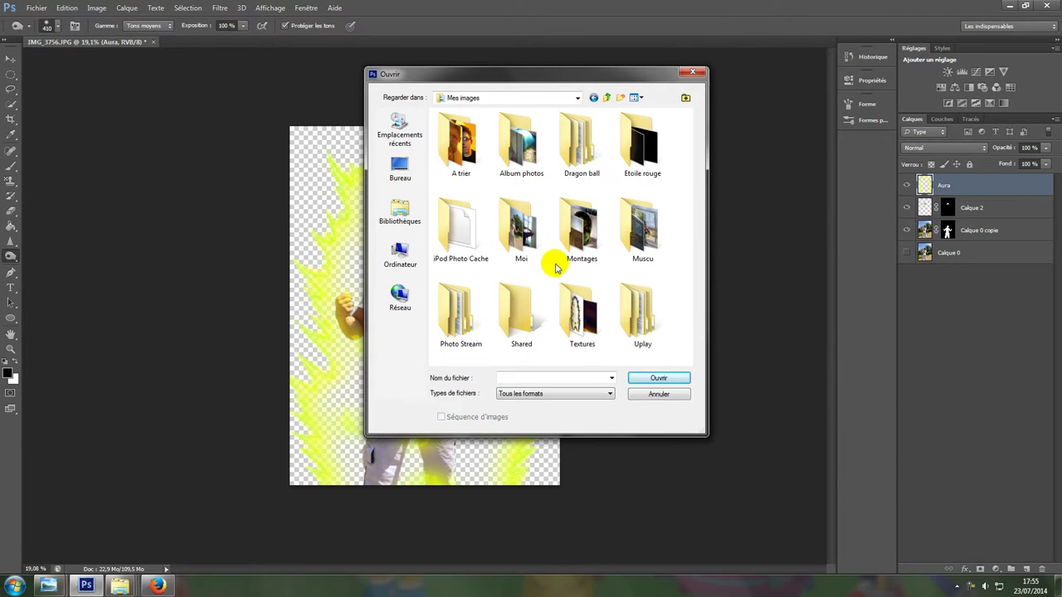
pyautogui.doubleClick(581, 308)
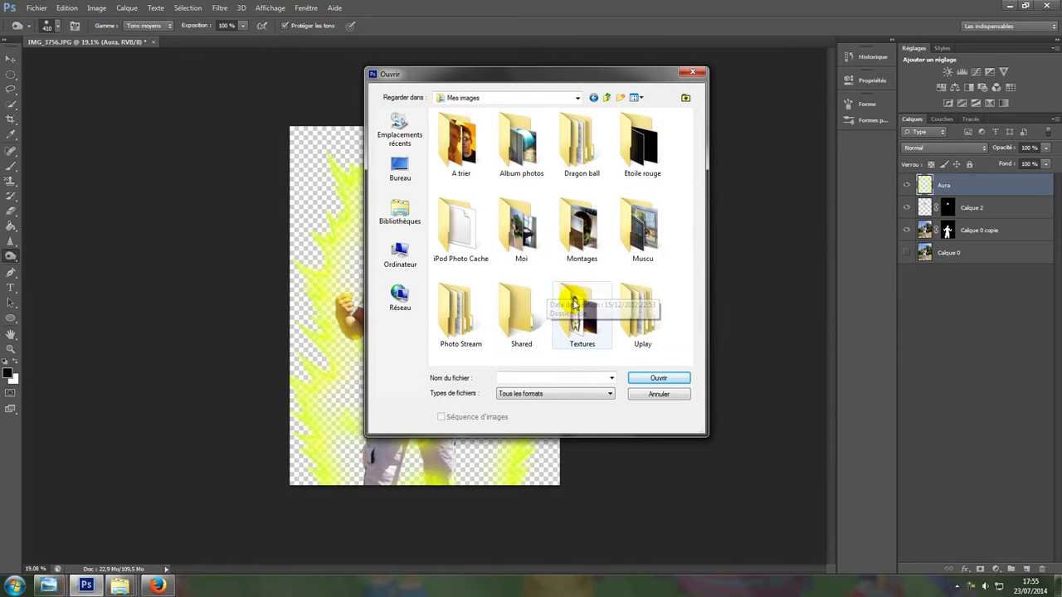
pyautogui.doubleClick(581, 162)
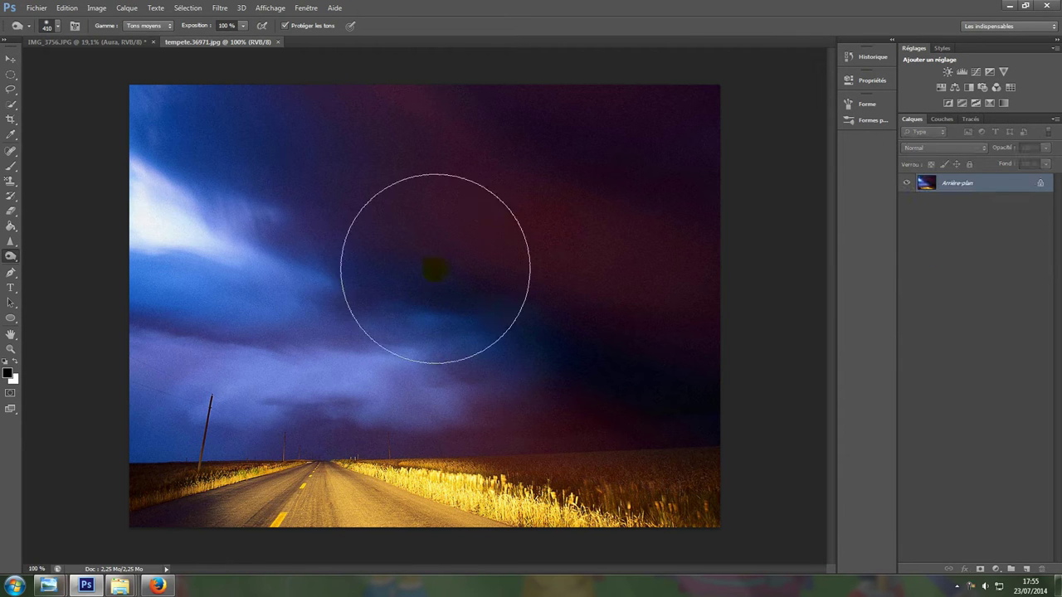
# Step: Copy the Aura, Calque 2 and Calque 0 copie layers from IMG_3756.JPG into the storm image, and close IMG_3756.JPG without saving
pyautogui.click(105, 39)
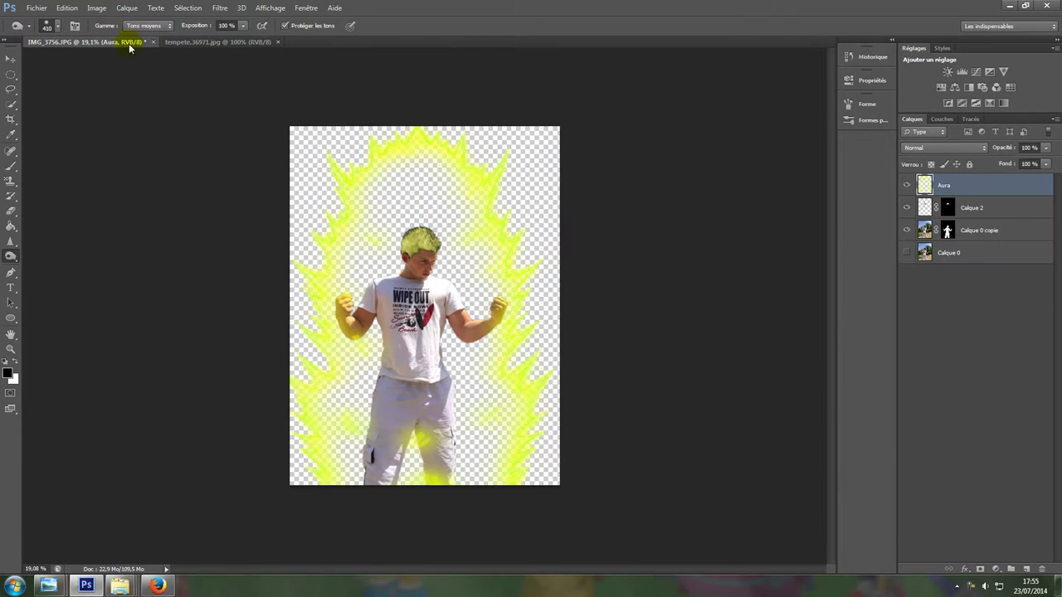
pyautogui.moveTo(132, 44); pyautogui.dragTo(133, 244)
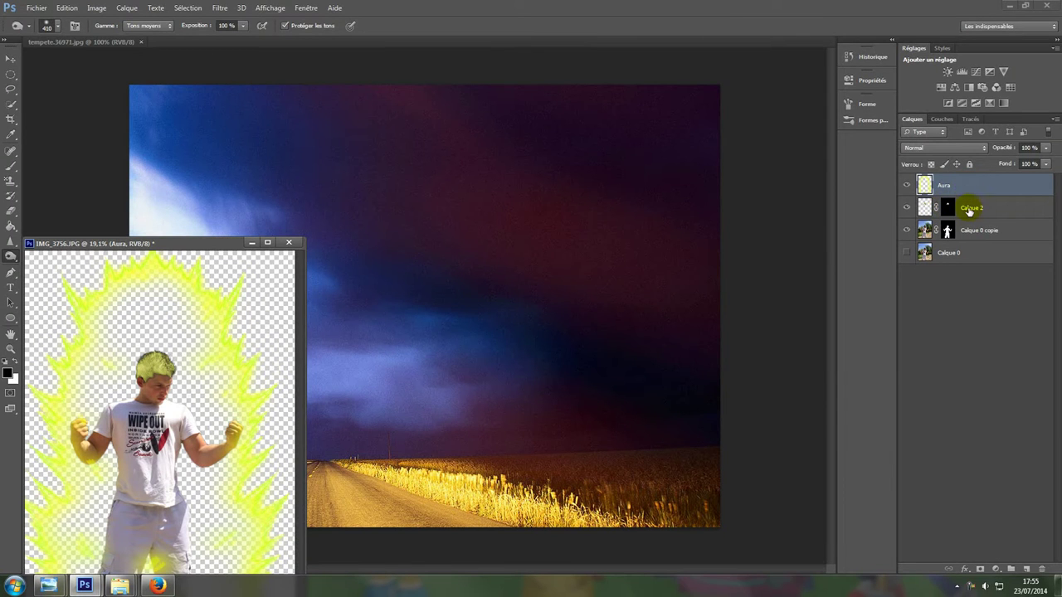
pyautogui.keyDown('shift'); pyautogui.click(969, 211); pyautogui.keyUp('shift')
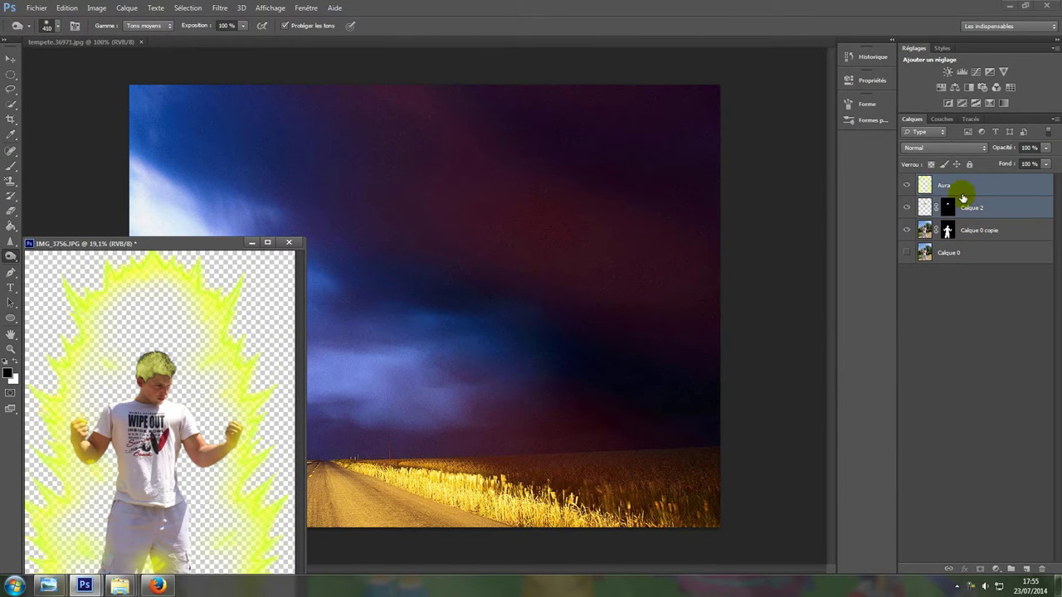
pyautogui.keyDown('shift'); pyautogui.click(967, 230); pyautogui.keyUp('shift')
pyautogui.moveTo(968, 214); pyautogui.dragTo(674, 219)
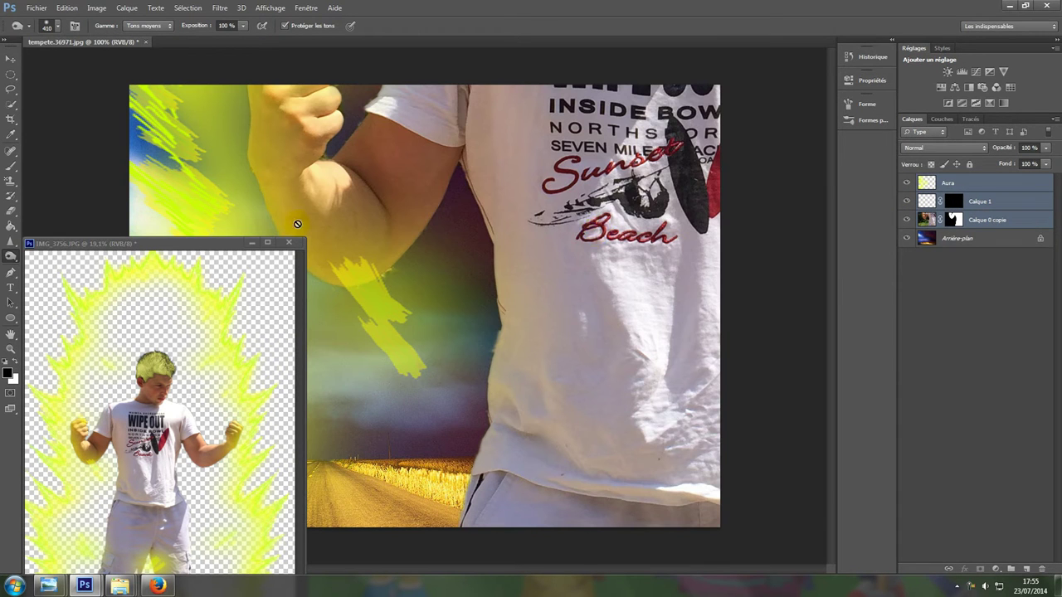
pyautogui.click(290, 243)
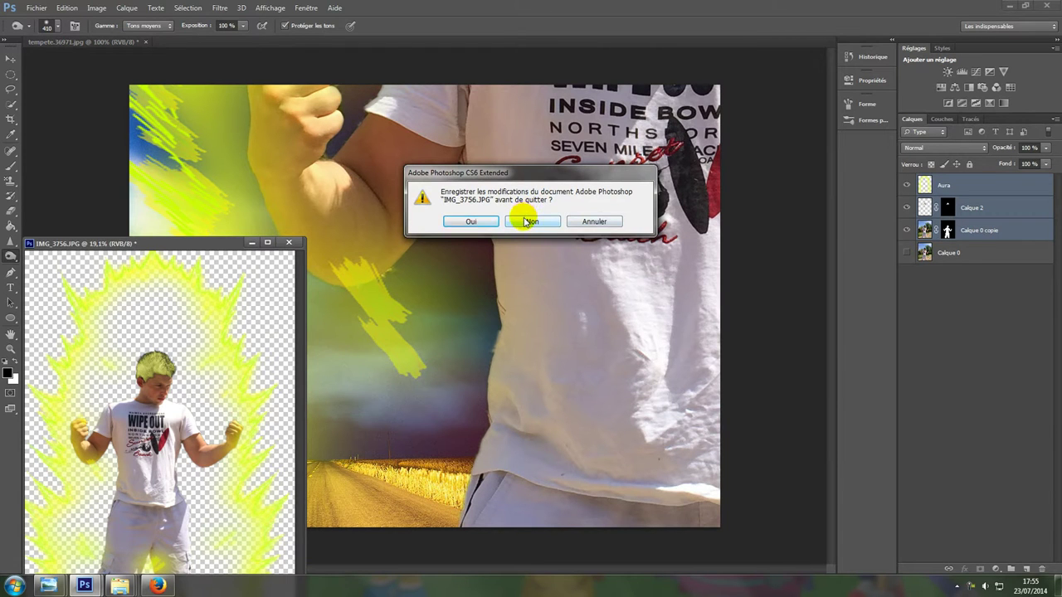
pyautogui.click(530, 222)
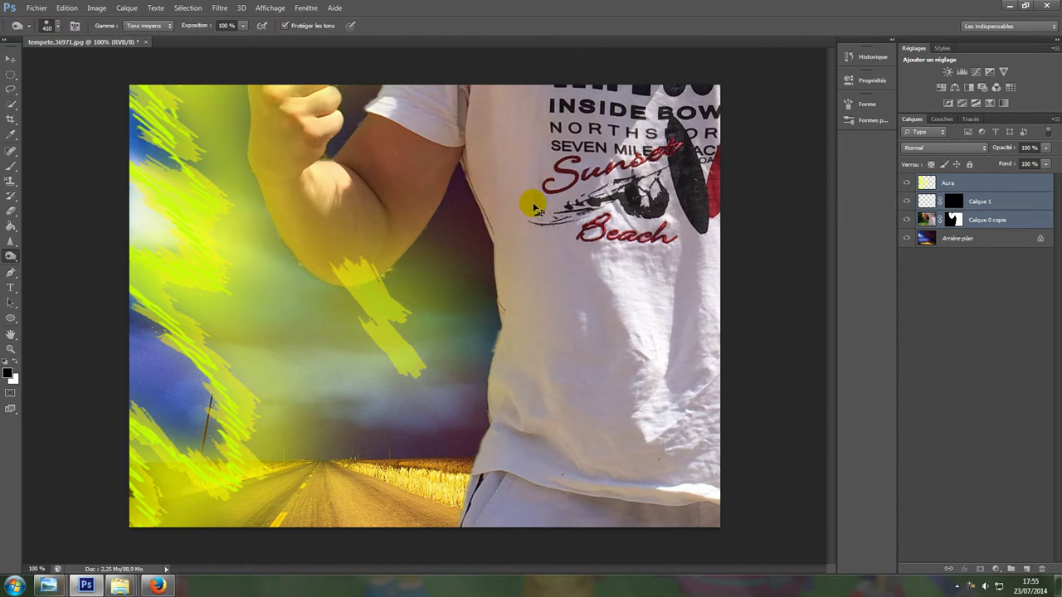
# Step: Scale the three copied layers together to about 13.8% and place the man on the road, slightly left of the image centre
pyautogui.hotkey('ctrl', 't')
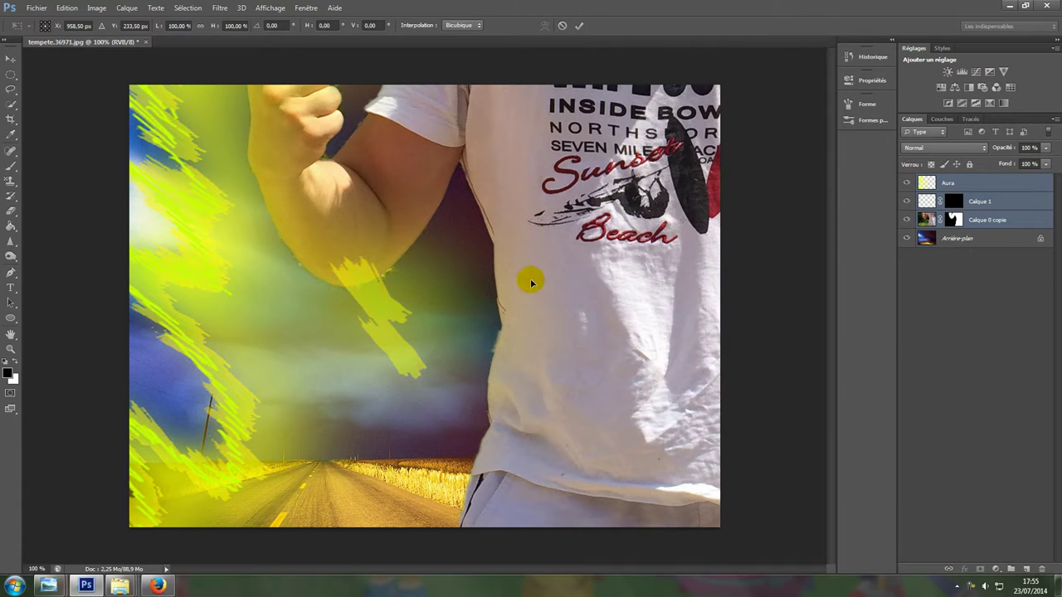
pyautogui.hotkey('ctrl', '0')
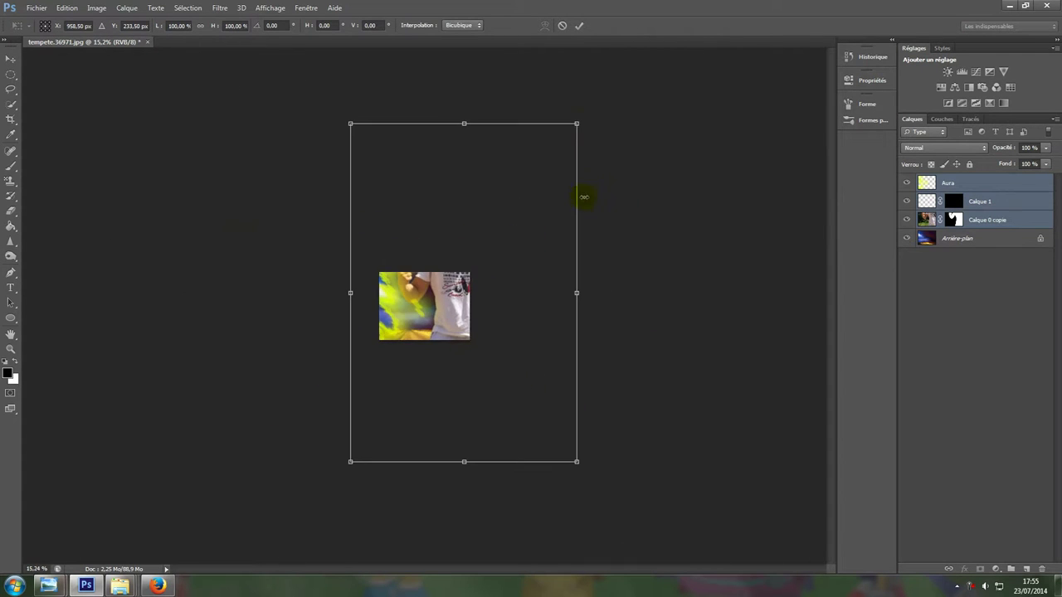
pyautogui.moveTo(575, 122); pyautogui.dragTo(402, 387)
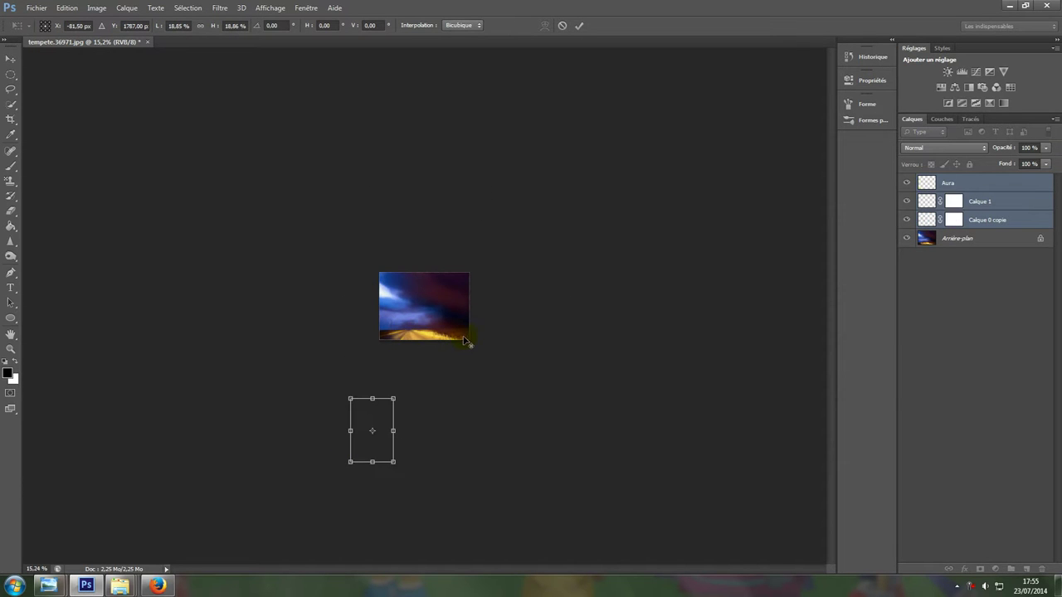
pyautogui.hotkey('ctrl', '+')
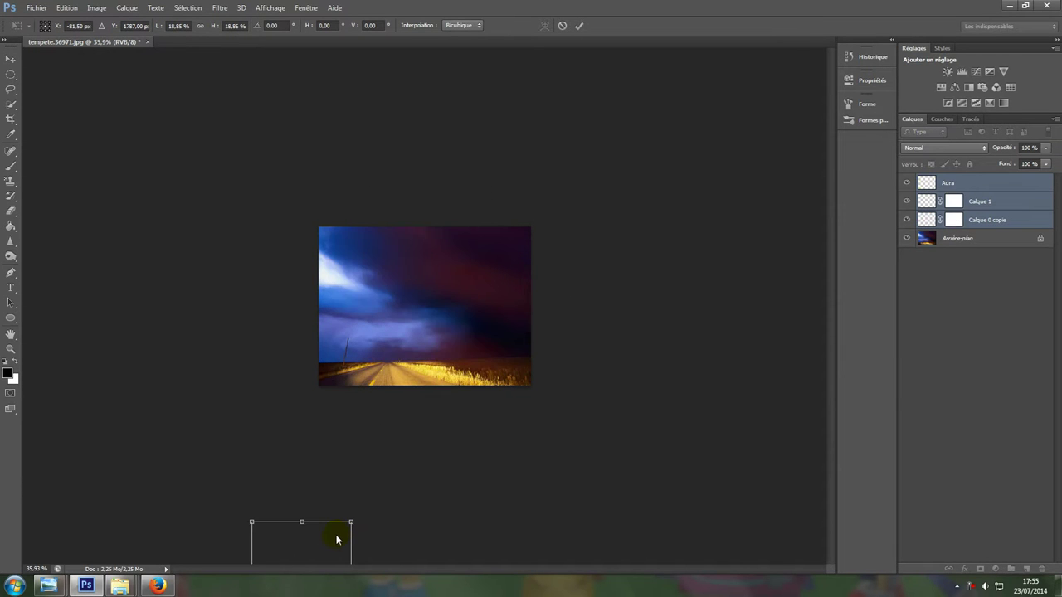
pyautogui.moveTo(325, 541); pyautogui.dragTo(423, 313)
pyautogui.moveTo(412, 372); pyautogui.dragTo(429, 354)
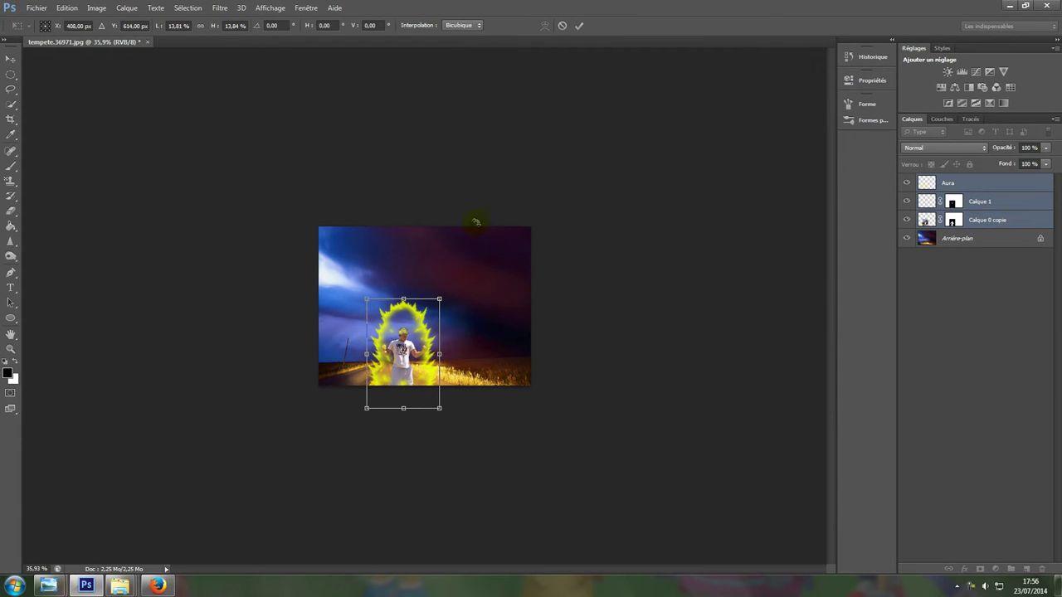
pyautogui.click(579, 25)
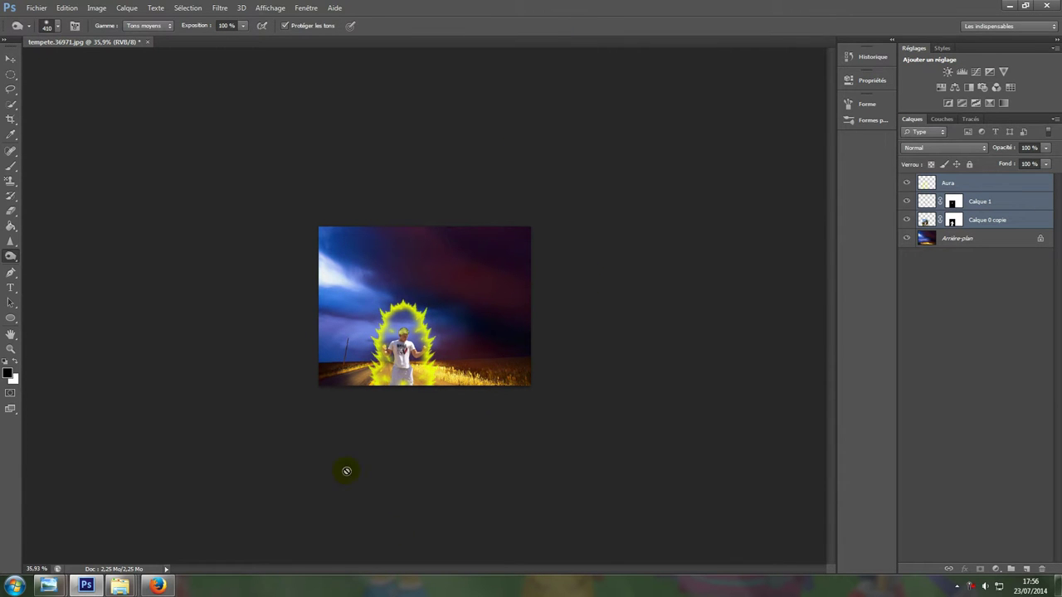
# Step: Activate the Brush tool for painting on the storm composite
pyautogui.scroll(5, 351, 517)
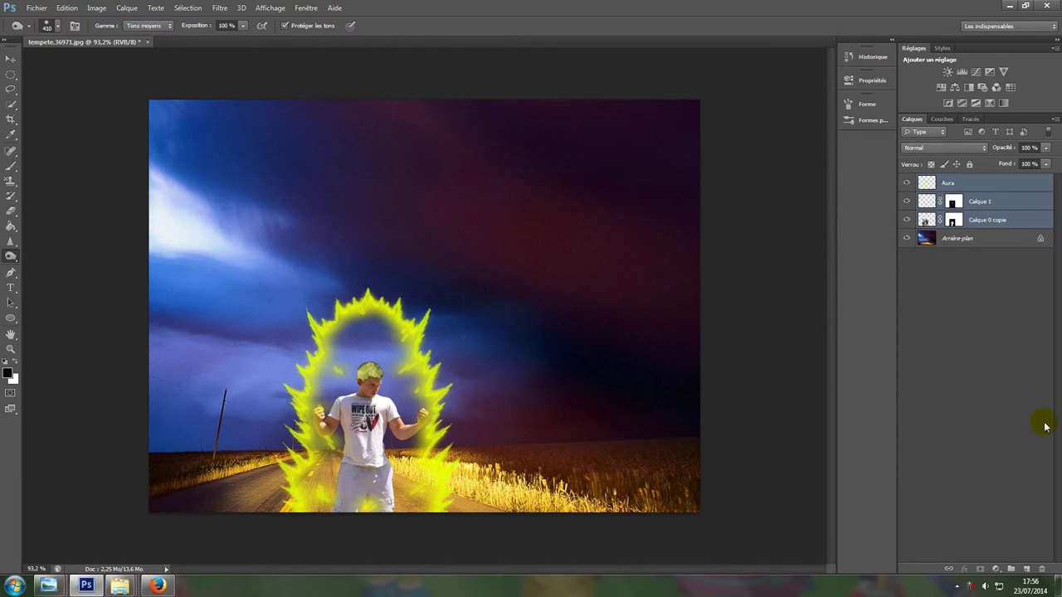
pyautogui.click(8, 59)
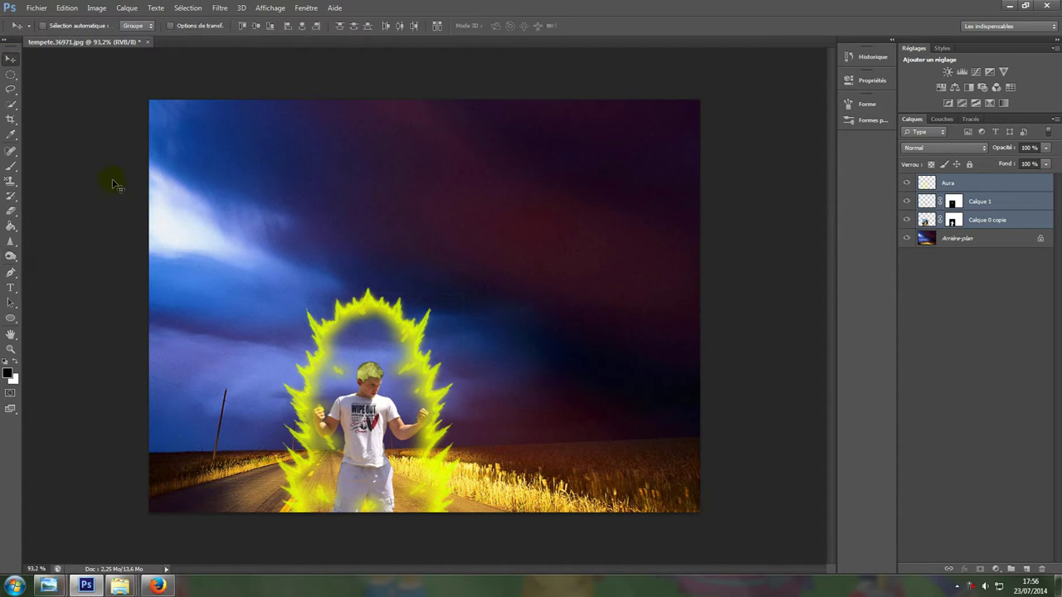
pyautogui.click(11, 166)
pyautogui.rightClick(260, 303)
pyautogui.click(237, 257)
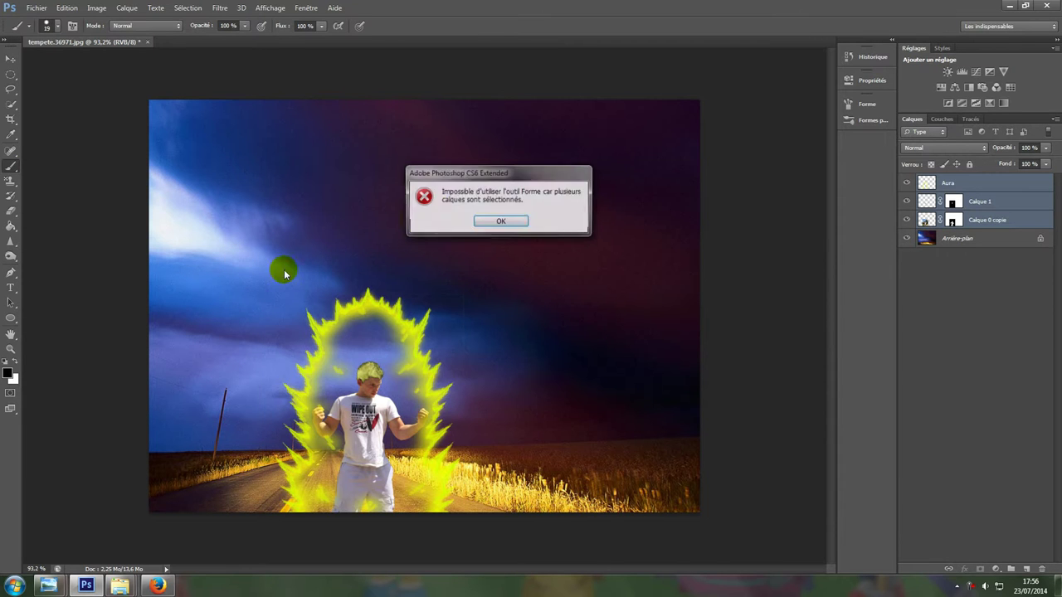
pyautogui.press('Return')
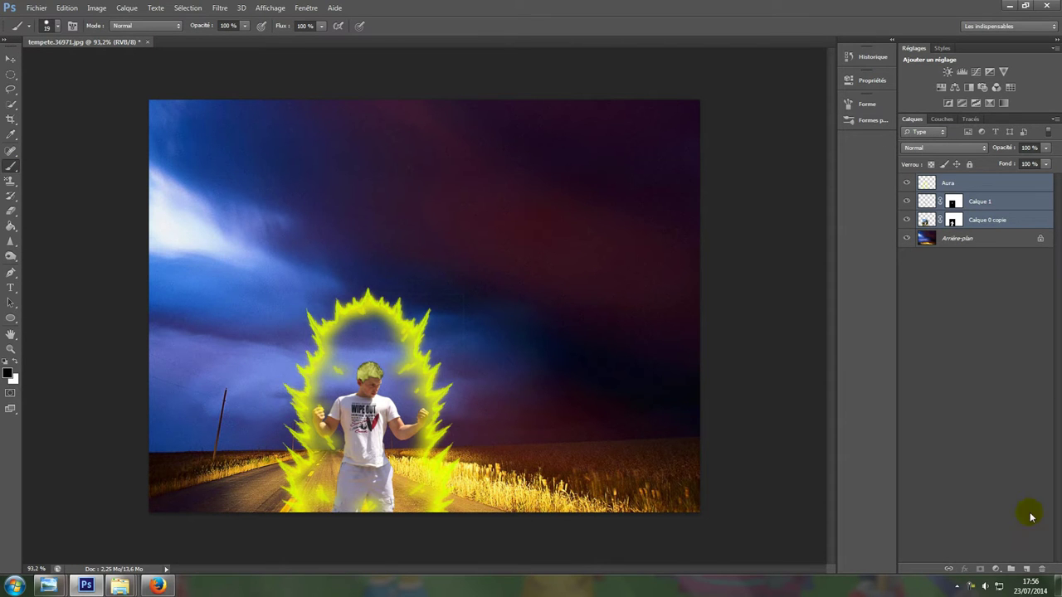
# Step: Add a new layer above the Aura layer and name it eclairs
pyautogui.click(1026, 570)
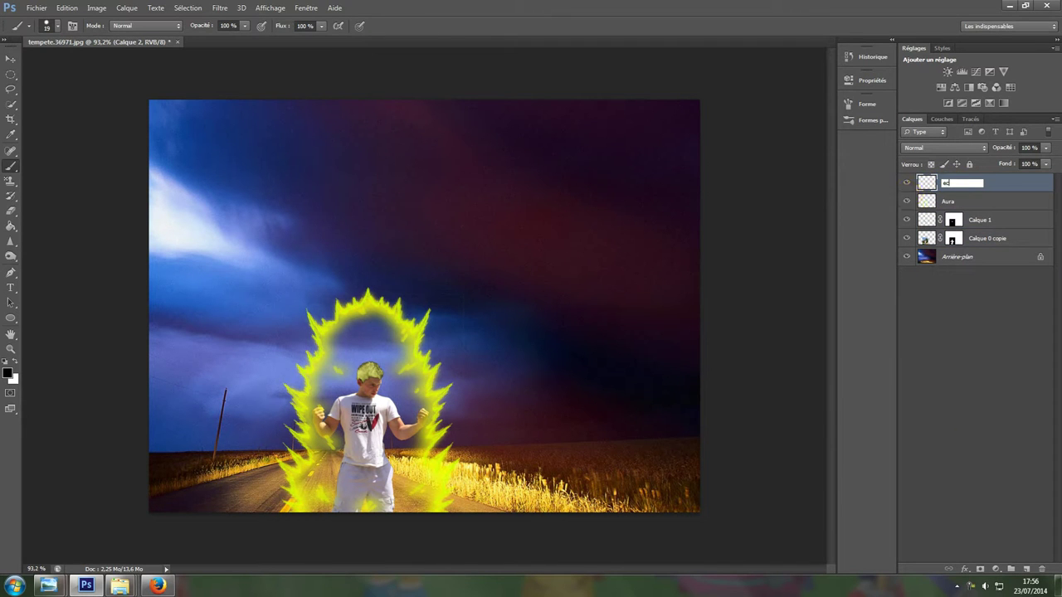
pyautogui.write('s')
pyautogui.press('Return')
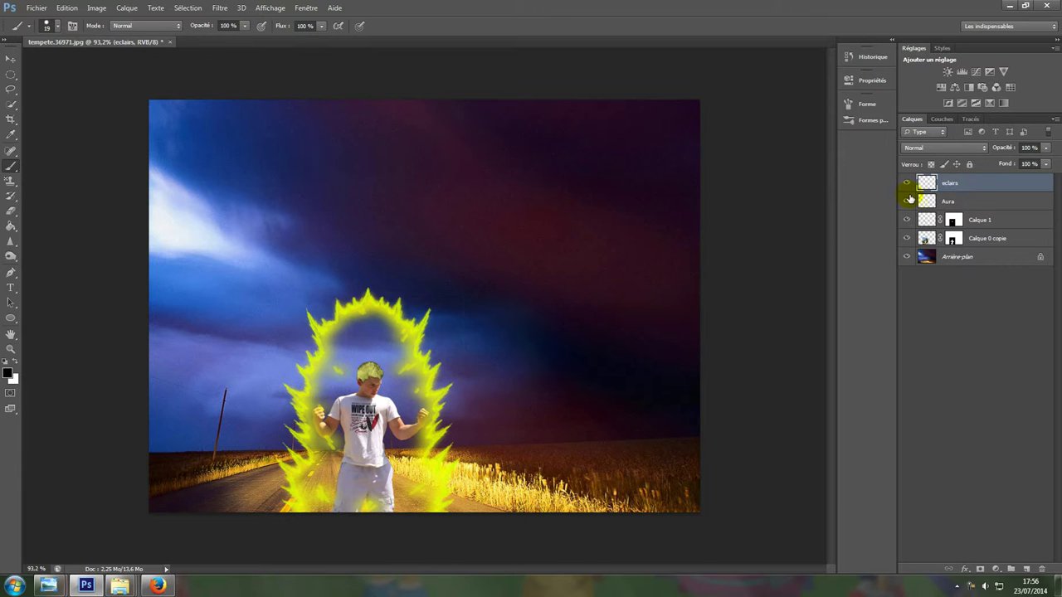
# Step: Save the current 19 px hard round brush as a new preset, keeping the suggested name and capturing its size
pyautogui.rightClick(507, 297)
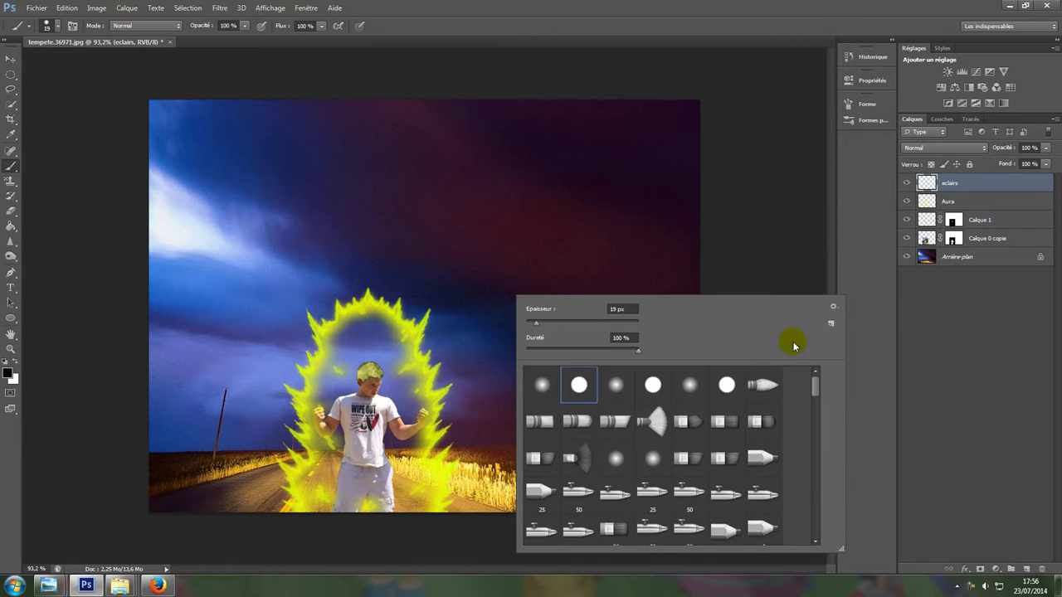
pyautogui.rightClick(473, 178)
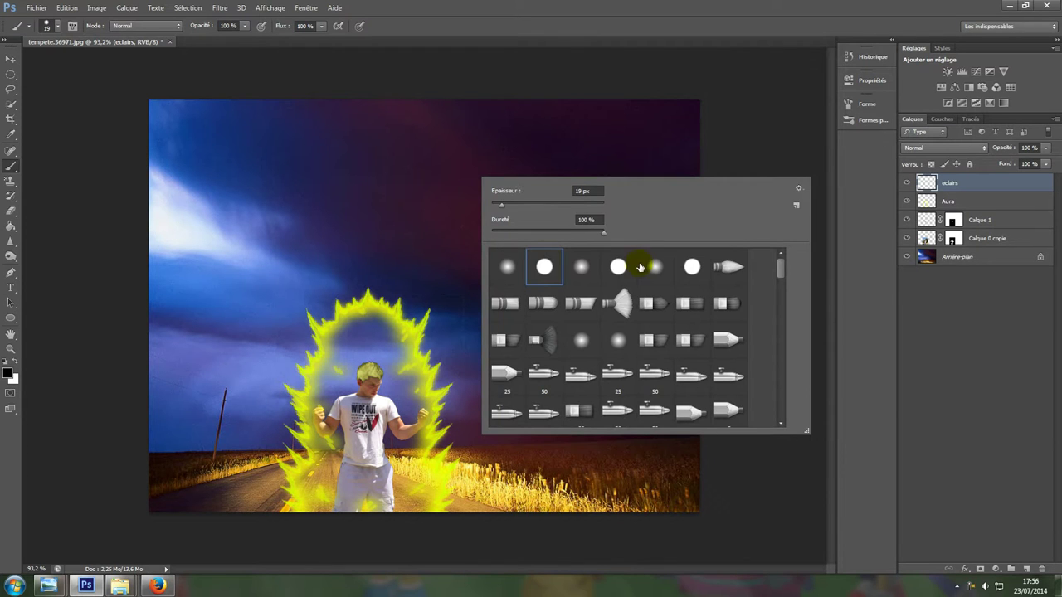
pyautogui.click(796, 207)
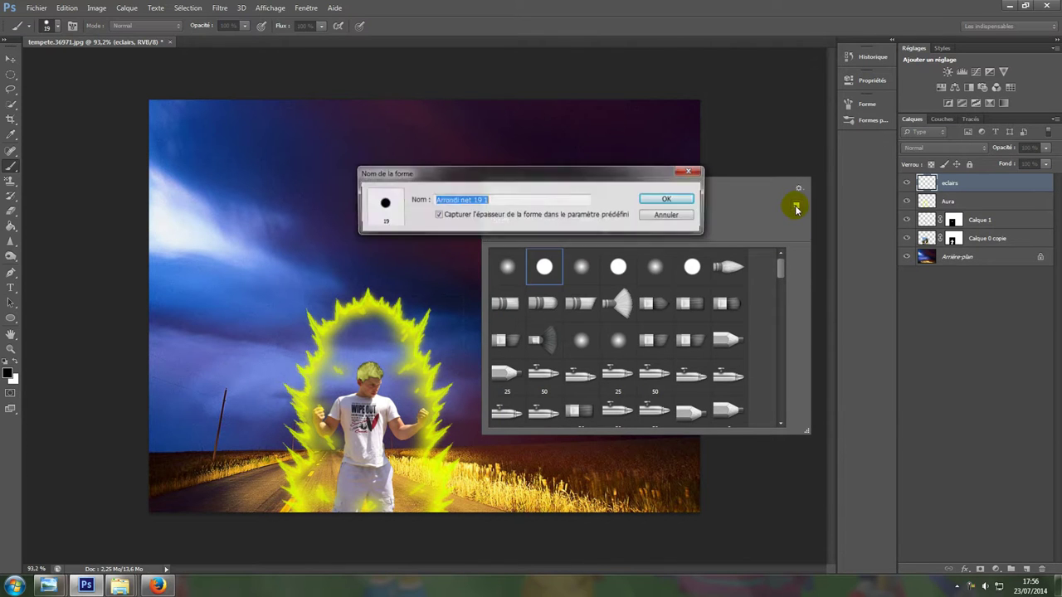
pyautogui.click(669, 201)
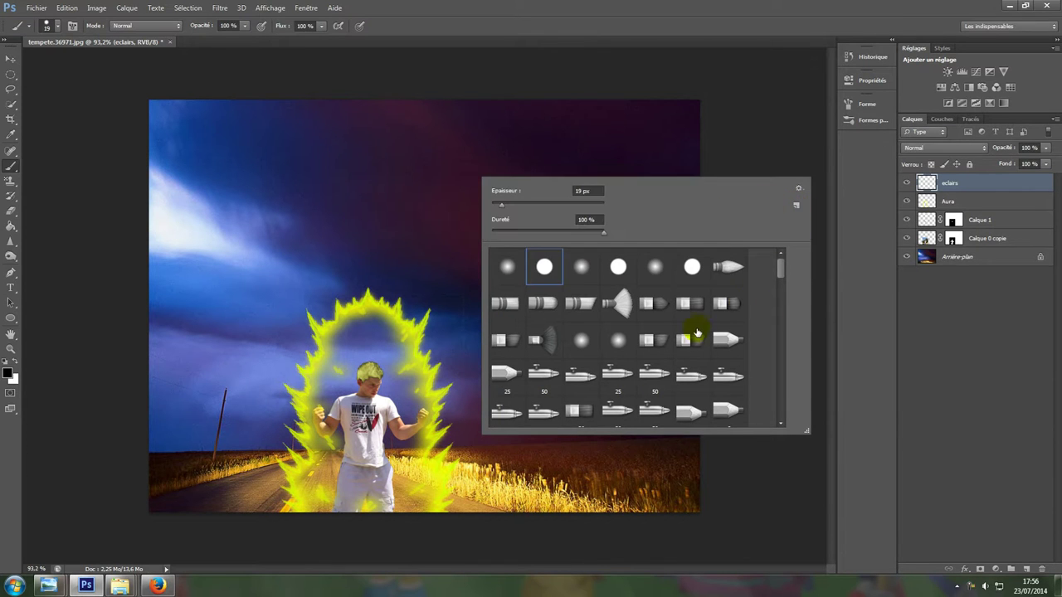
# Step: Load the 40 ligthing brush set from the Mes brush folder into the brush presets
pyautogui.click(799, 190)
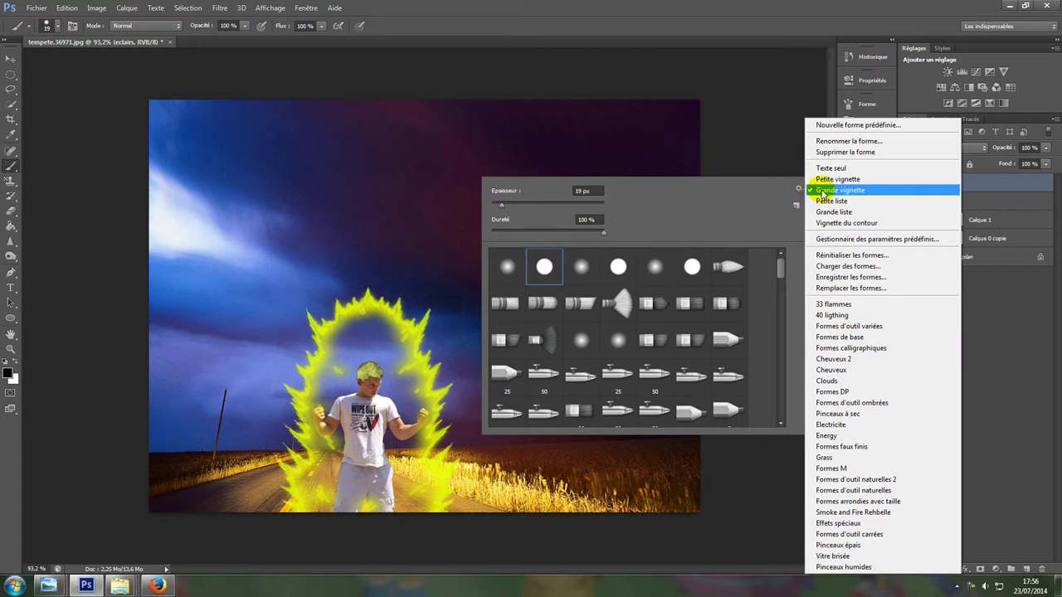
pyautogui.click(844, 265)
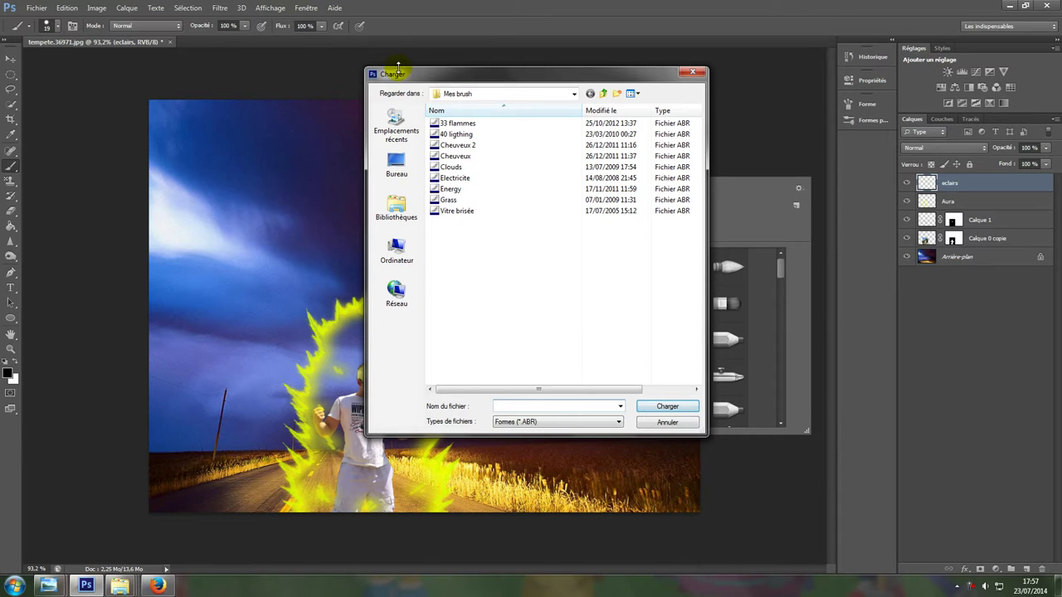
pyautogui.click(462, 136)
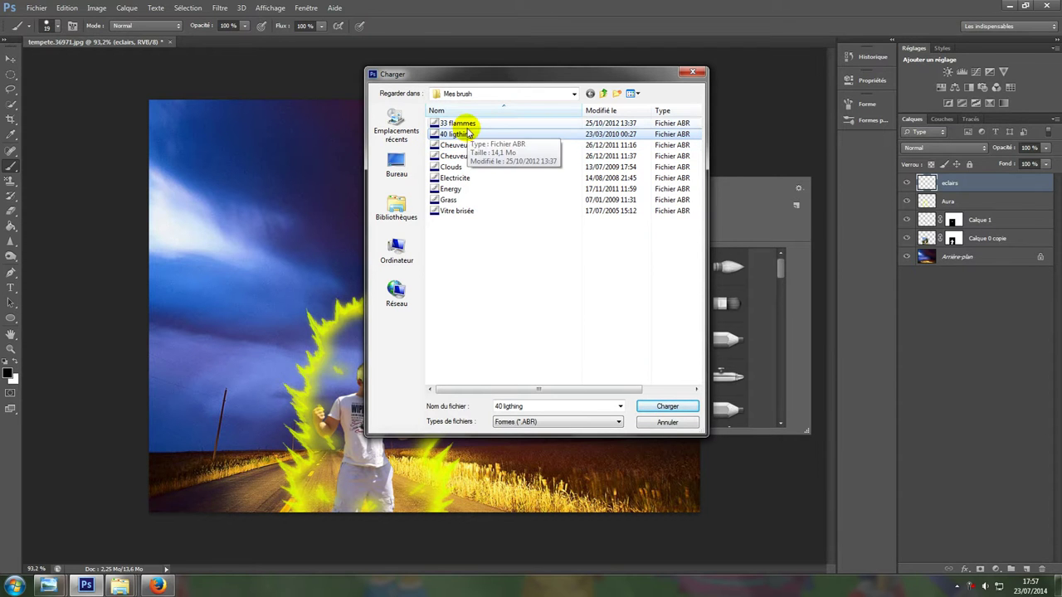
pyautogui.doubleClick(464, 133)
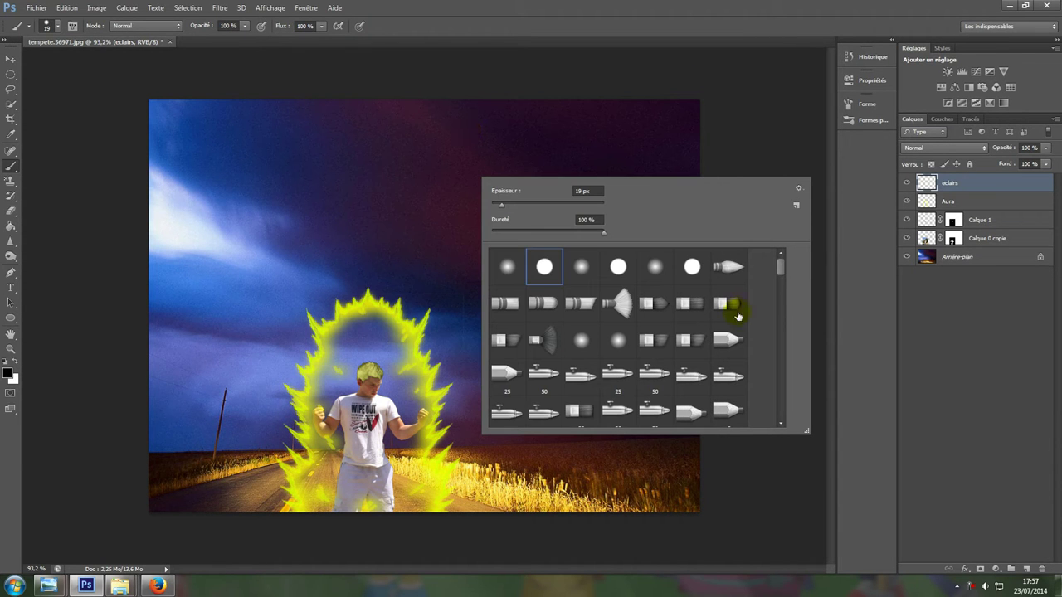
# Step: Choose the lightning brush labelled 1540 from the loaded set and reduce its diameter to about 175 px
pyautogui.moveTo(782, 274); pyautogui.dragTo(808, 430)
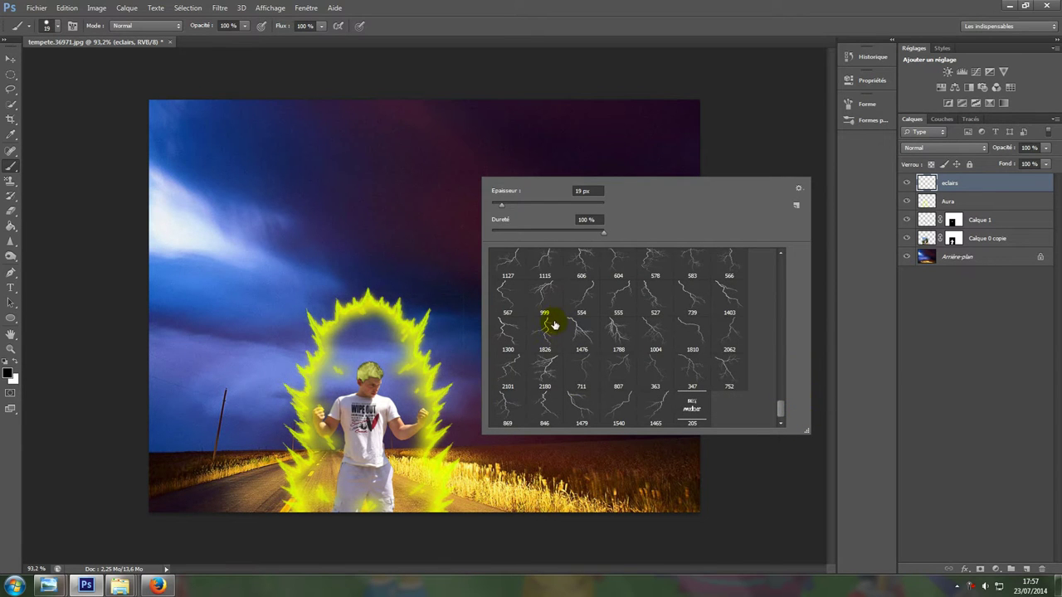
pyautogui.doubleClick(621, 412)
pyautogui.moveTo(423, 402); pyautogui.dragTo(135, 437)
pyautogui.rightClick(341, 403)
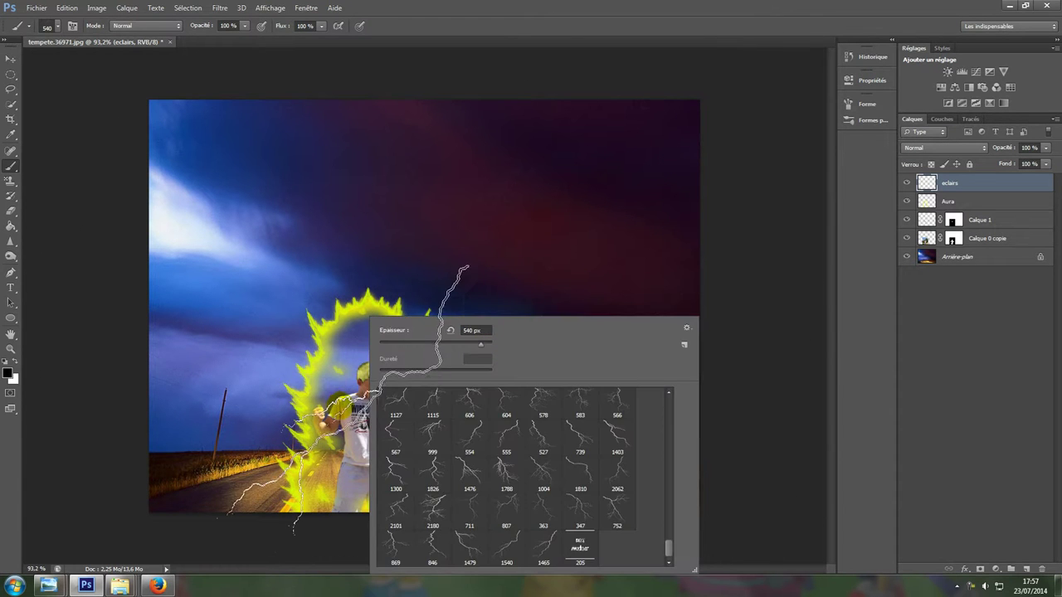
pyautogui.press('Escape')
pyautogui.moveTo(445, 261); pyautogui.dragTo(347, 280)
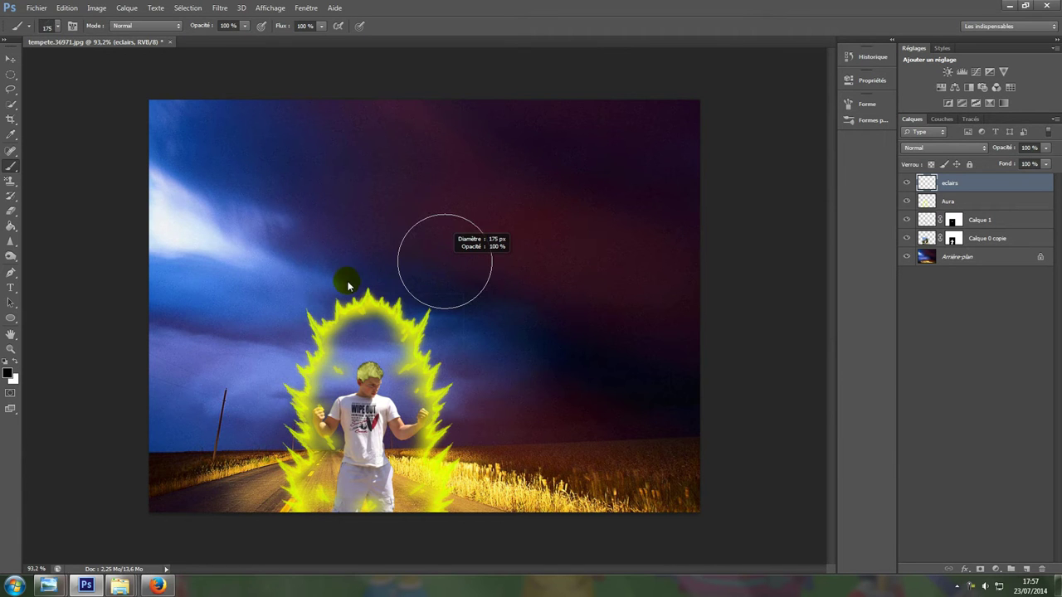
# Step: Change the foreground colour to pure red (ff0000) for painting on the eclairs layer
pyautogui.moveTo(340, 435); pyautogui.dragTo(365, 435)
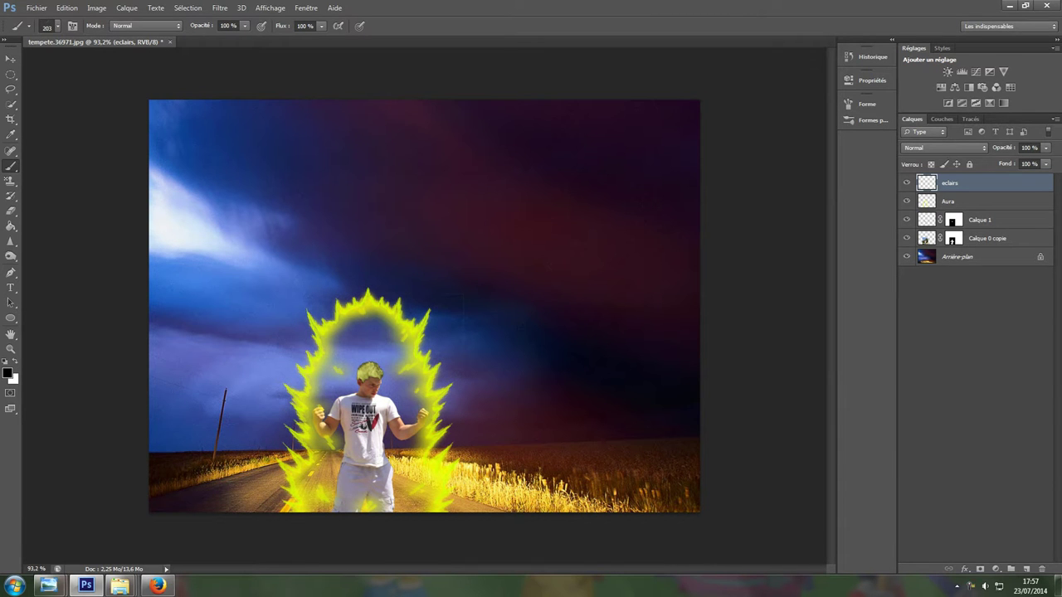
pyautogui.click(10, 374)
pyautogui.moveTo(799, 419)
pyautogui.mouseDown()
pyautogui.moveTo(845, 439)
pyautogui.moveTo(748, 444)
pyautogui.moveTo(702, 369)
pyautogui.mouseUp()
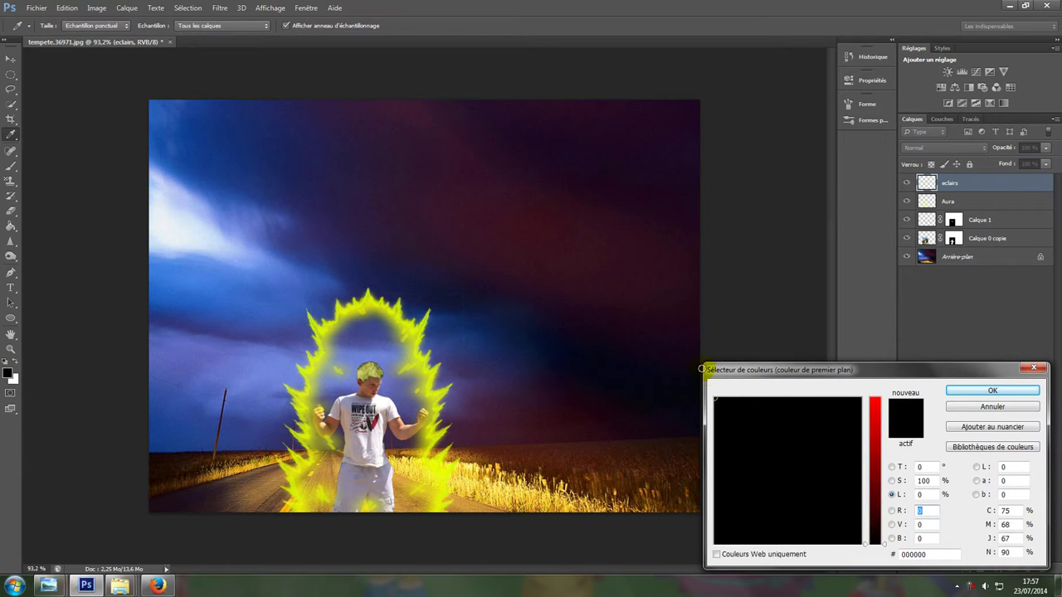
pyautogui.click(875, 401)
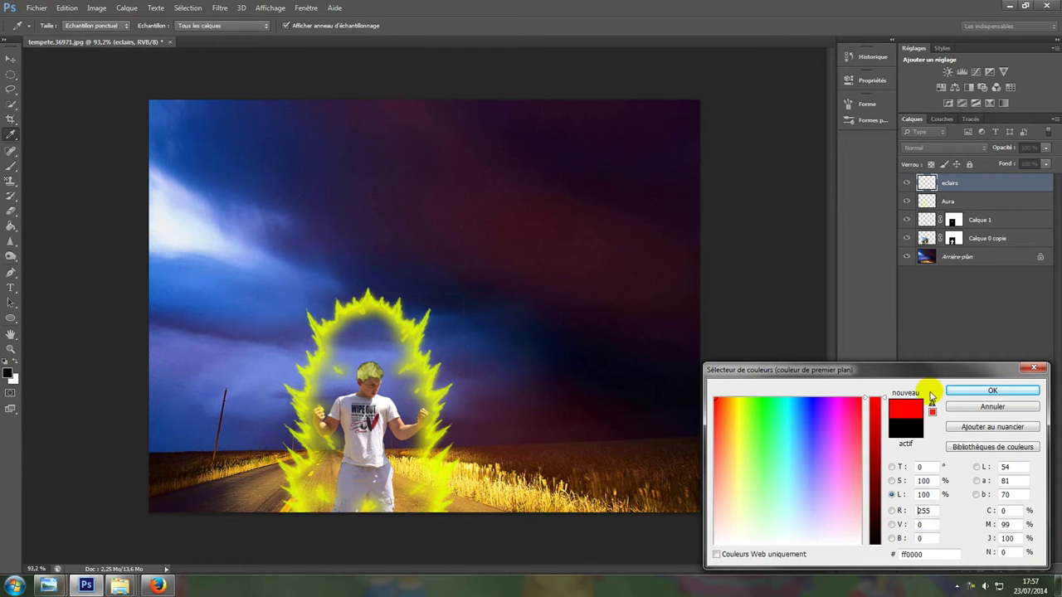
pyautogui.click(1009, 388)
# Step: Enlarge the lightning brush to about 334 px, stamp a red bolt diagonally across the man, and open the brush tip settings
pyautogui.moveTo(367, 406); pyautogui.dragTo(397, 410)
pyautogui.scroll(4, 341, 403)
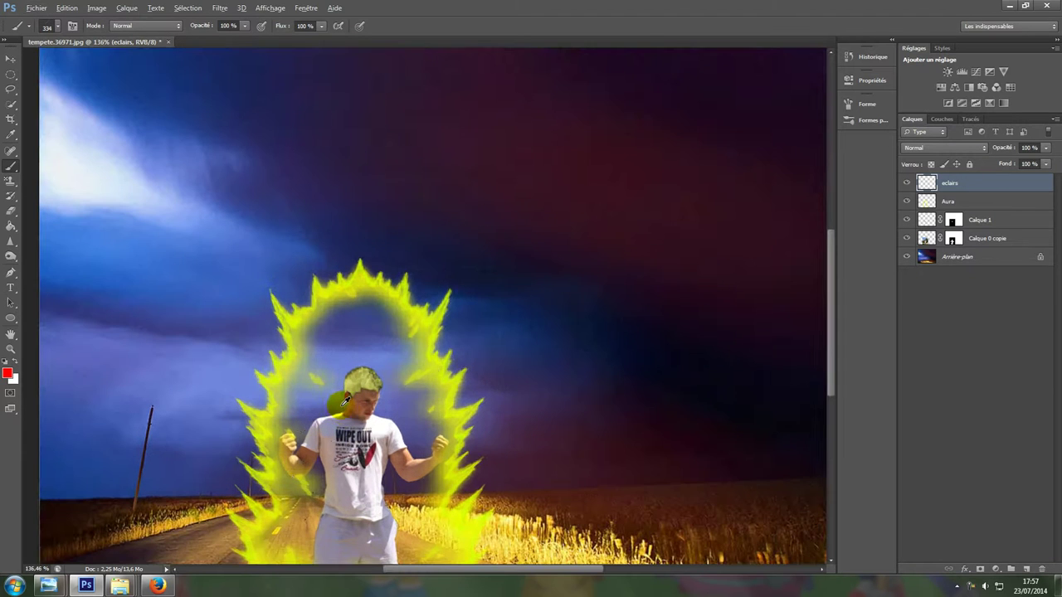
pyautogui.click(343, 430)
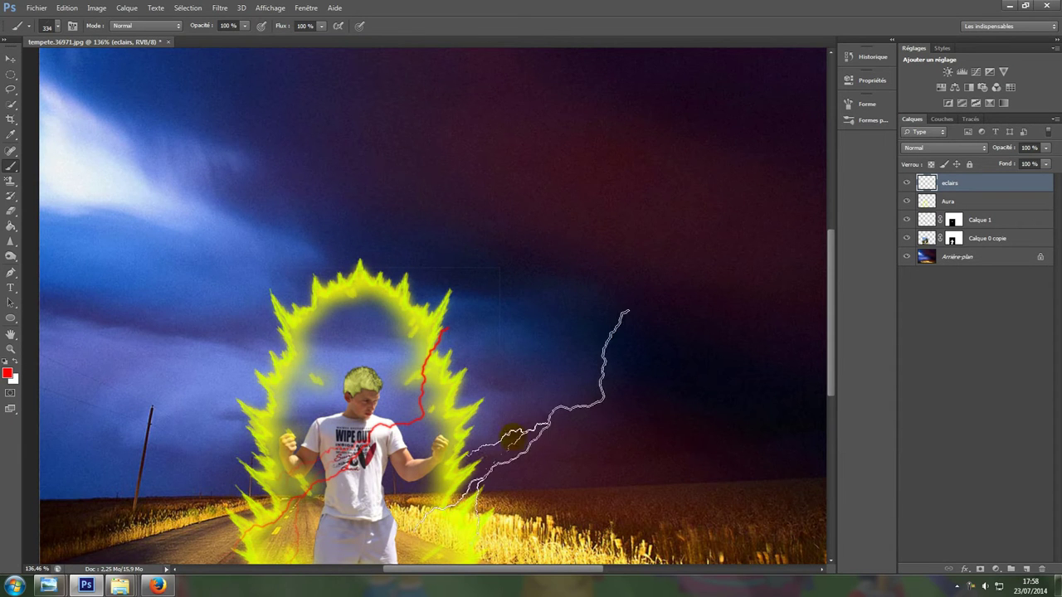
pyautogui.click(73, 27)
# Step: Try a red bolt across the upper part of the aura at a 152° brush angle and undo it
pyautogui.moveTo(794, 244); pyautogui.dragTo(785, 249)
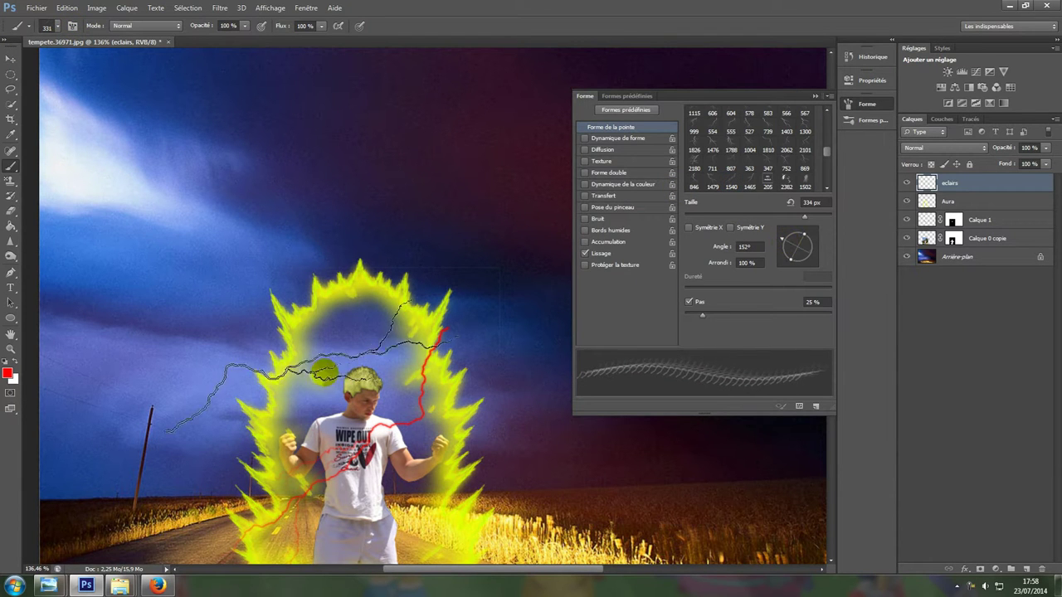
pyautogui.click(342, 335)
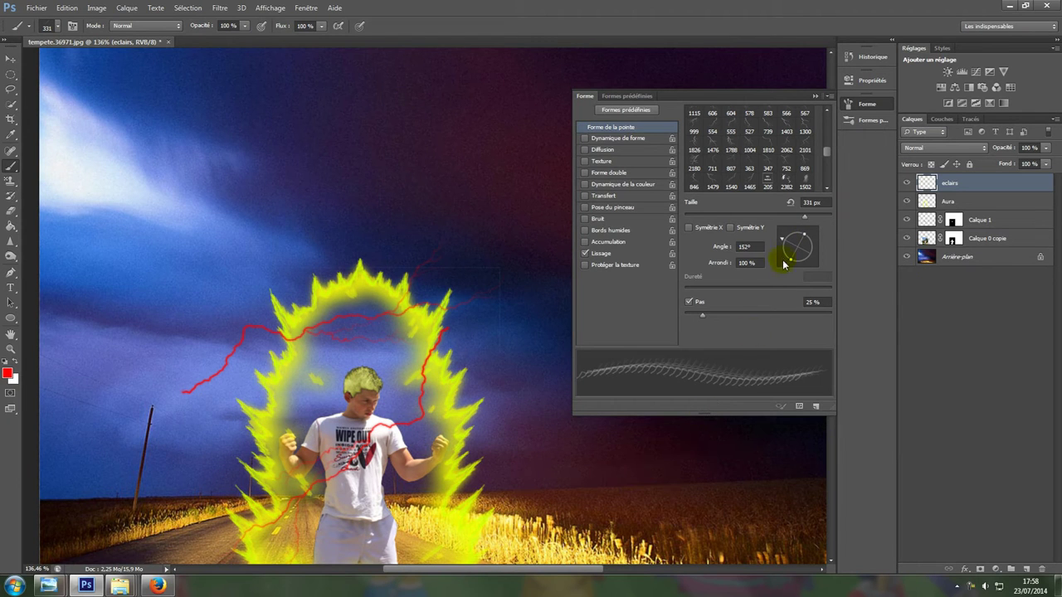
pyautogui.hotkey('ctrl', 'z')
# Step: Stamp a red bolt across the man's chest at a -54° brush angle, and two at 92° over his lower body and above his head
pyautogui.moveTo(801, 242); pyautogui.dragTo(806, 260)
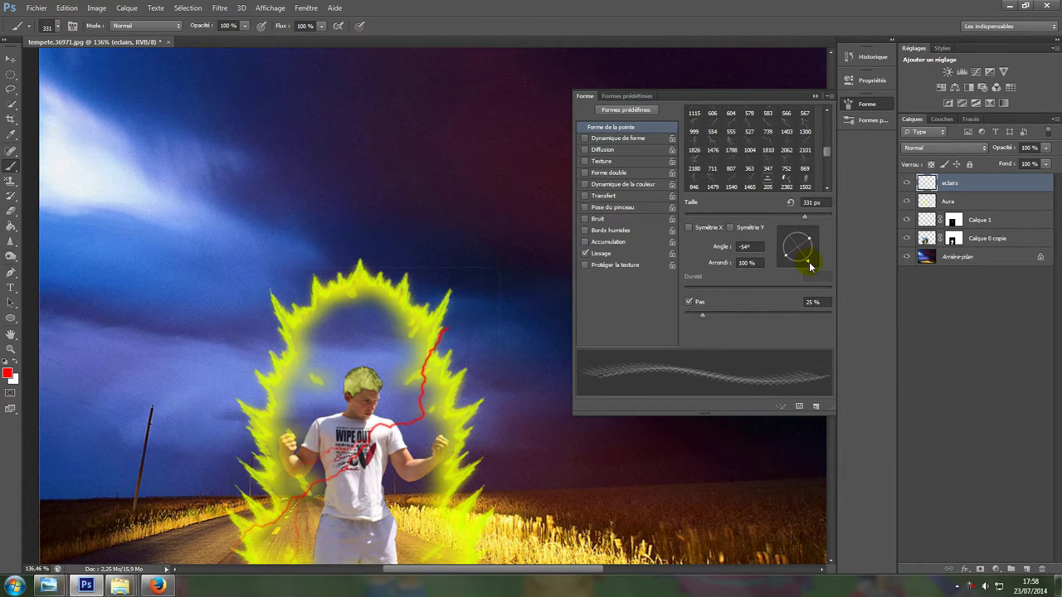
pyautogui.click(357, 415)
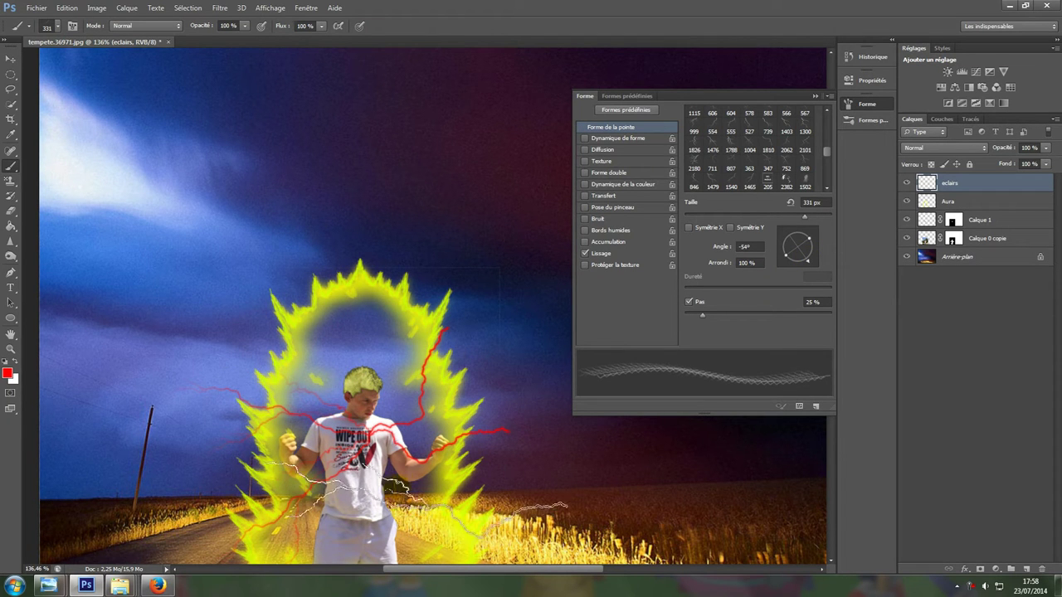
pyautogui.click(798, 230)
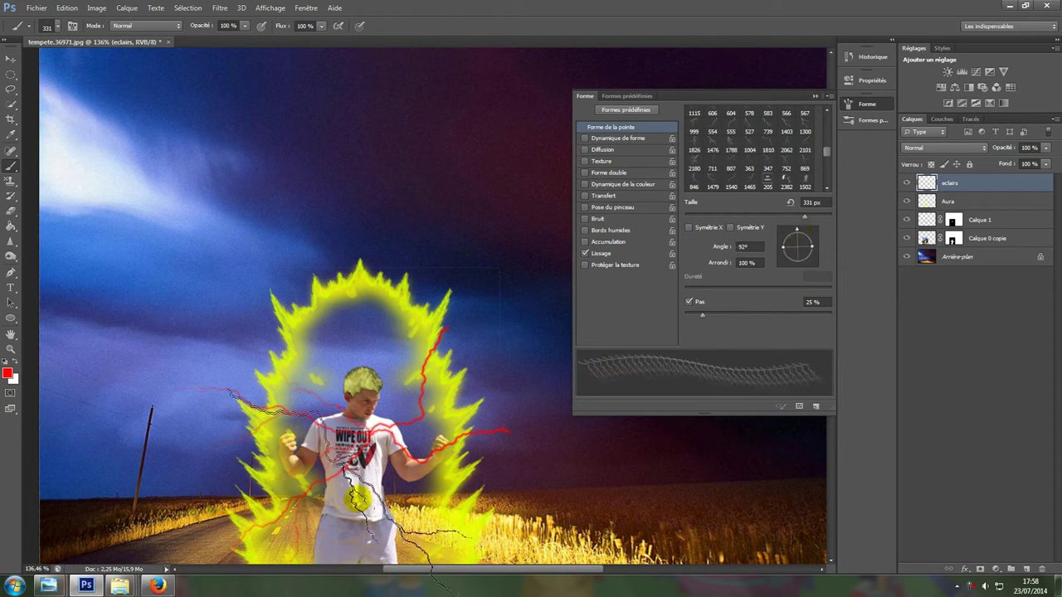
pyautogui.scroll(-3, 348, 489)
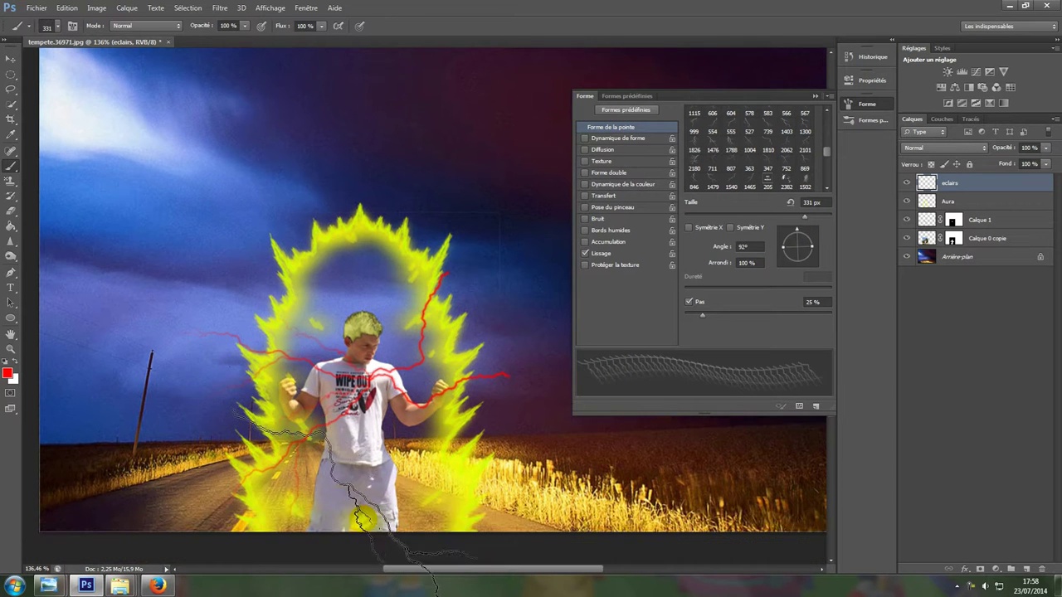
pyautogui.click(380, 412)
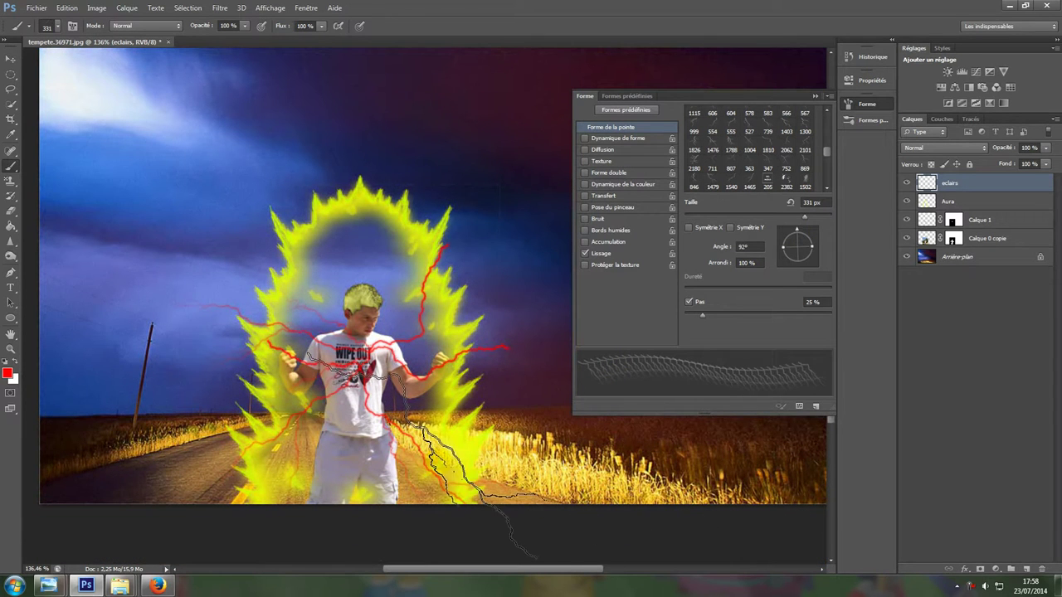
pyautogui.click(349, 244)
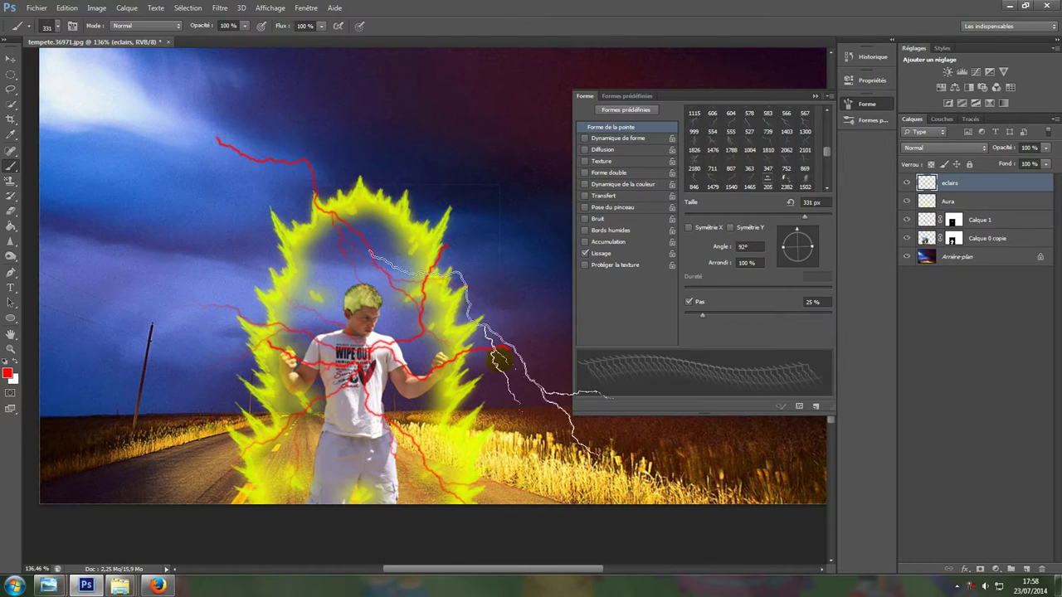
# Step: Stamp red bolts down both sides of the man and above his head at a -131° brush angle, plus one at 75° over the aura's upper right
pyautogui.moveTo(785, 246); pyautogui.dragTo(786, 258)
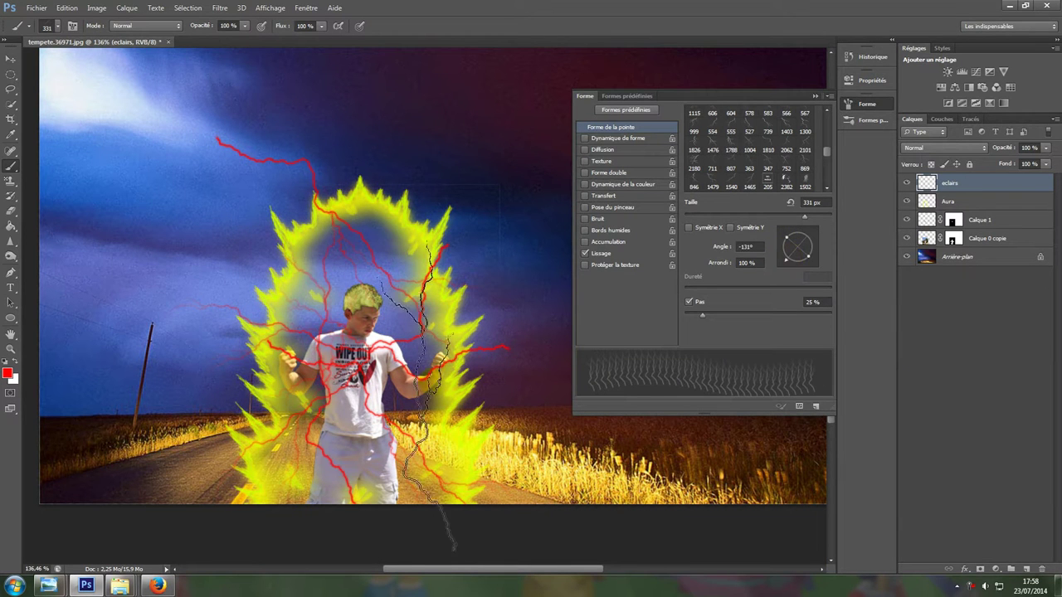
pyautogui.click(444, 374)
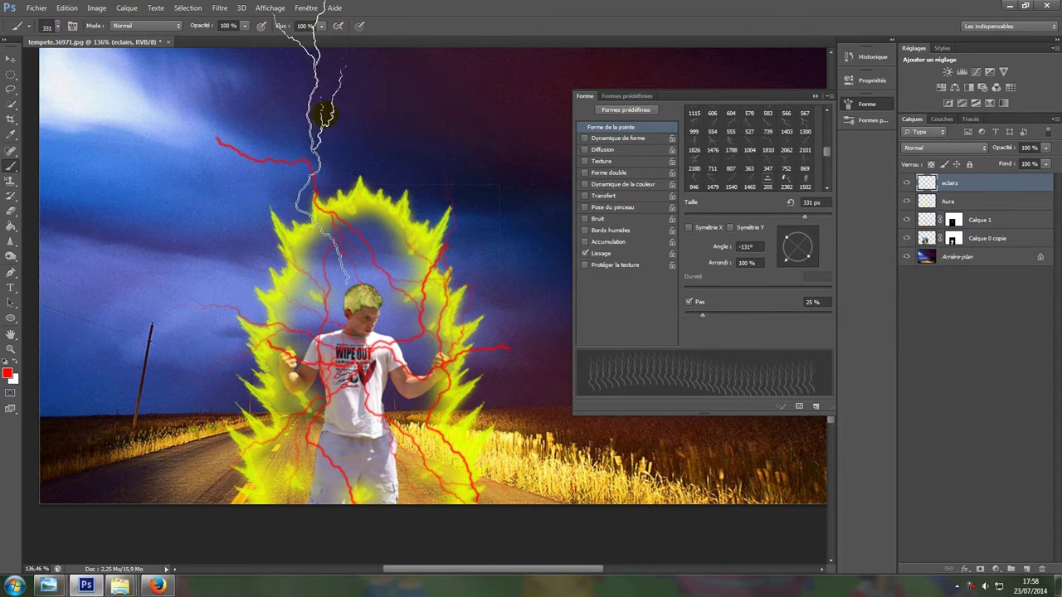
pyautogui.click(363, 107)
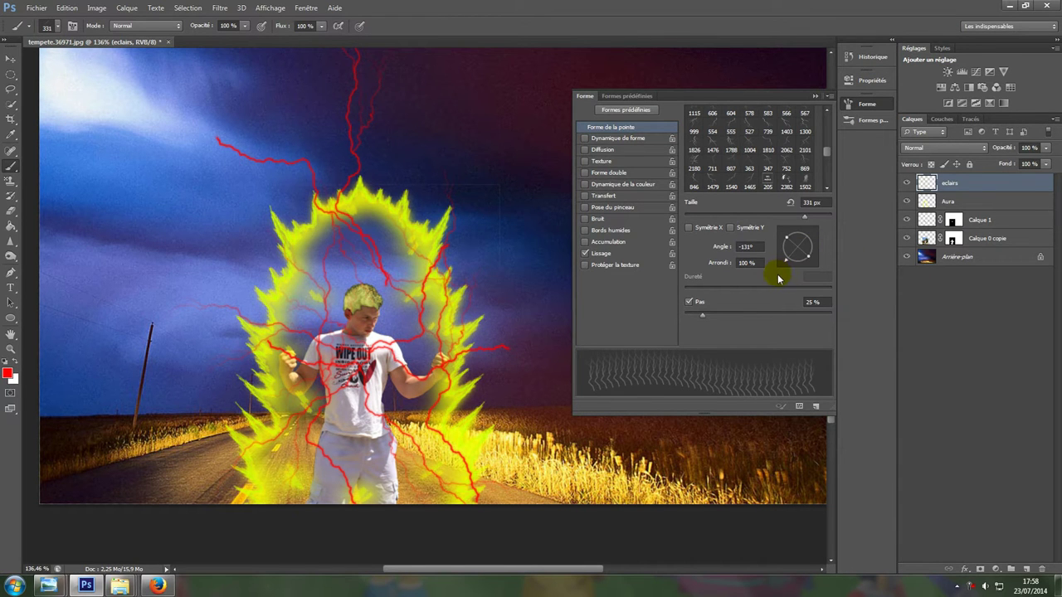
pyautogui.moveTo(801, 248); pyautogui.dragTo(801, 242)
pyautogui.click(409, 205)
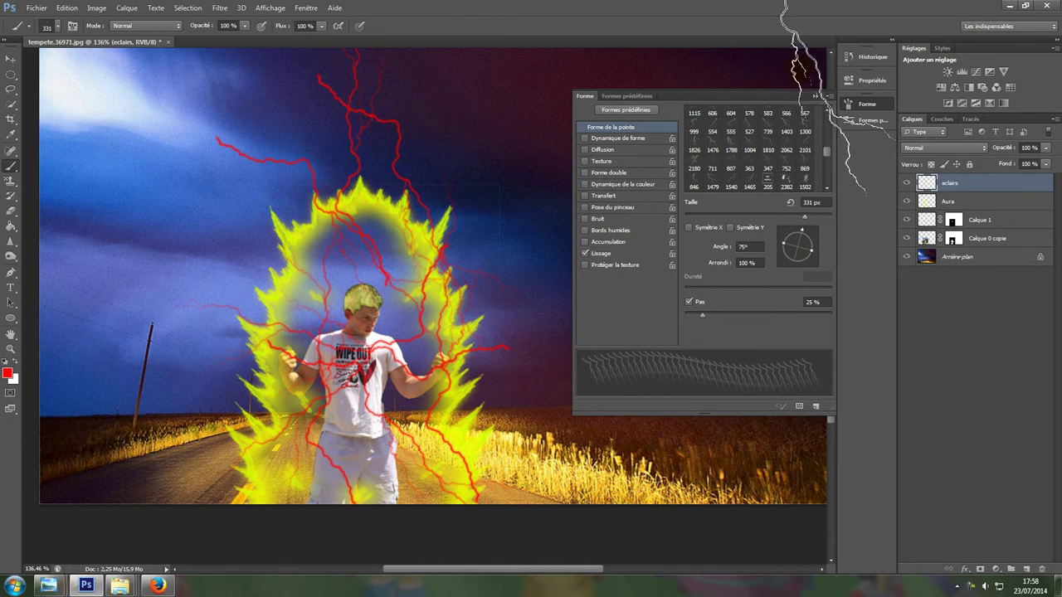
pyautogui.click(816, 98)
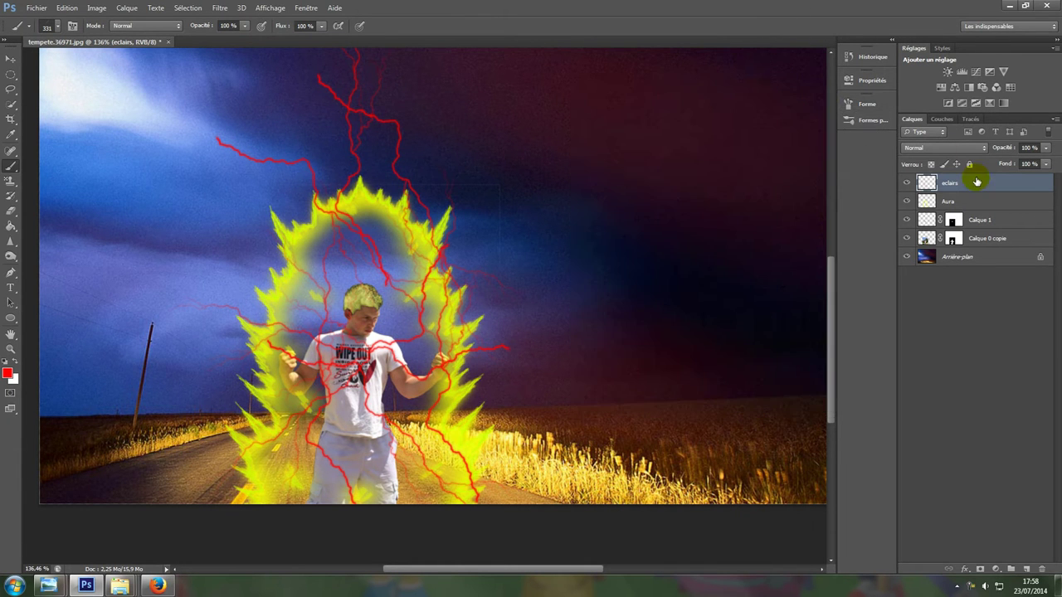
# Step: Add an outer glow (Lueur externe) to the eclairs layer in red (ff0000) with the Normal blending mode
pyautogui.doubleClick(1044, 192)
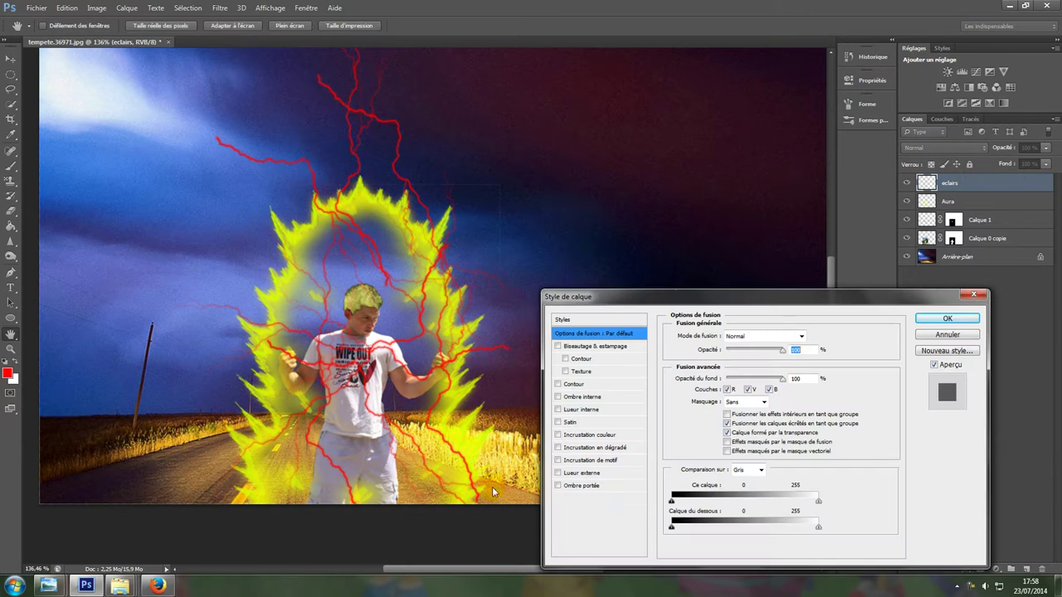
pyautogui.click(594, 474)
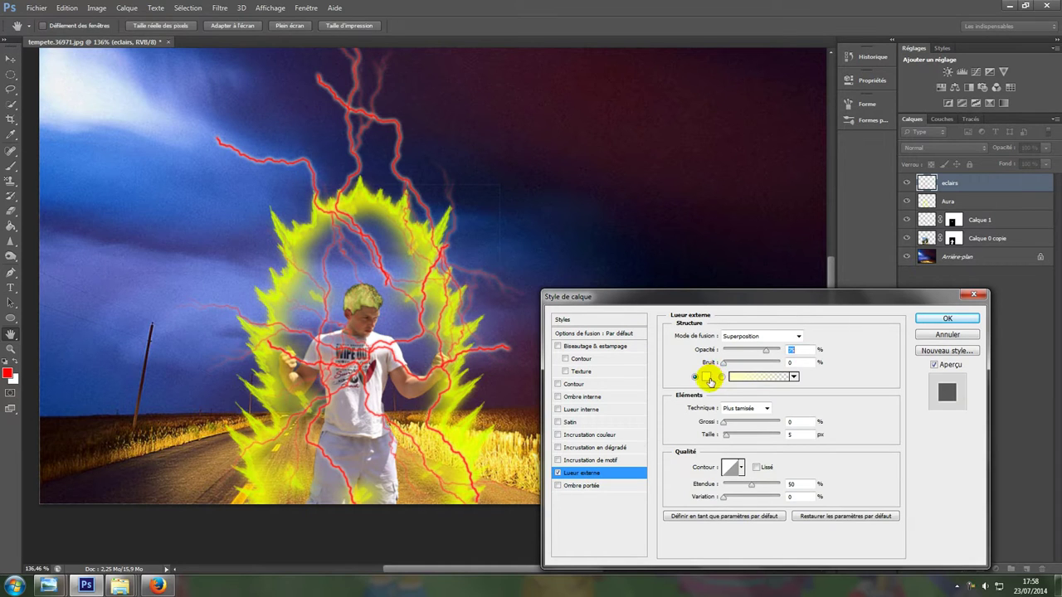
pyautogui.click(711, 380)
pyautogui.click(863, 399)
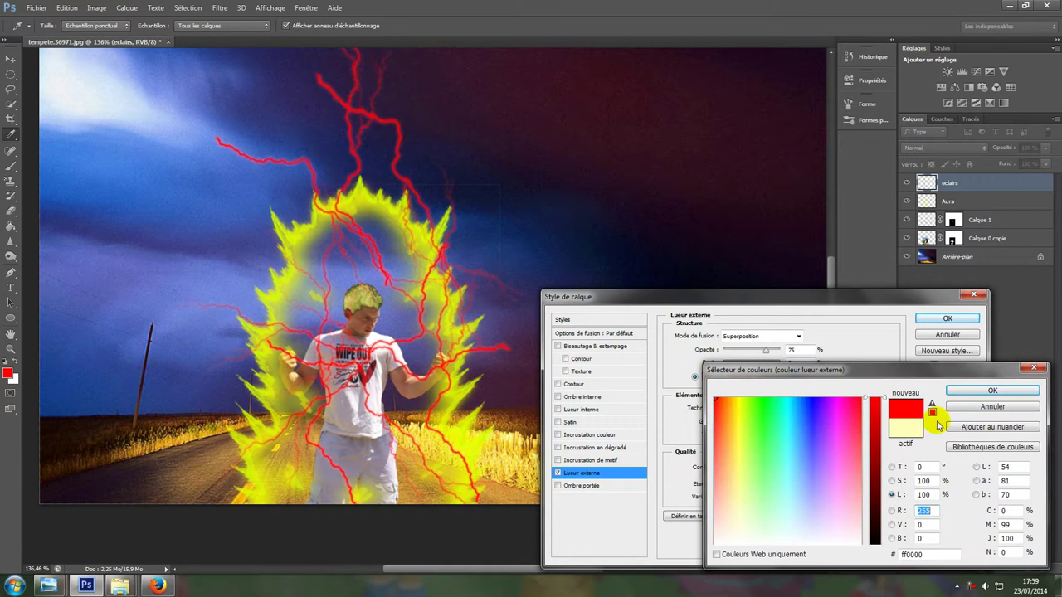
pyautogui.click(993, 390)
pyautogui.click(774, 336)
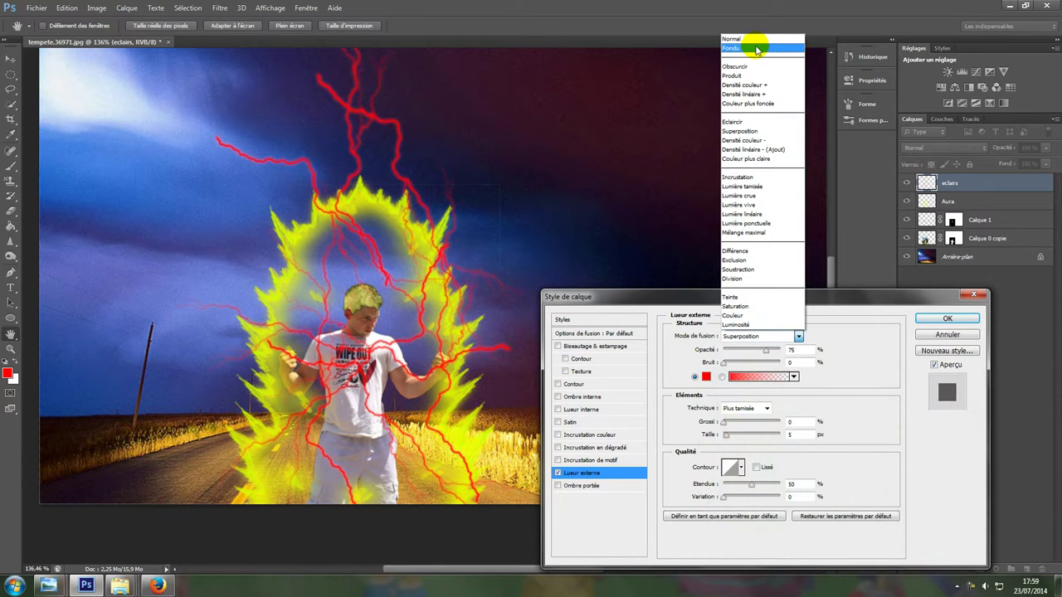
pyautogui.click(754, 39)
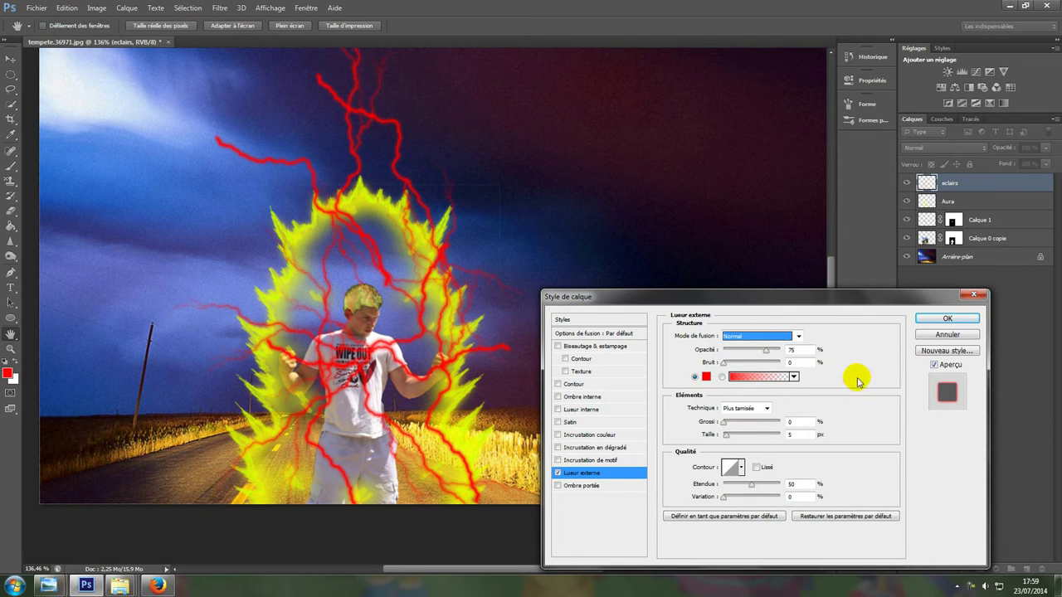
# Step: Set the outer glow's colour to white (ffffff), keeping the Plus tamisée technique
pyautogui.click(706, 376)
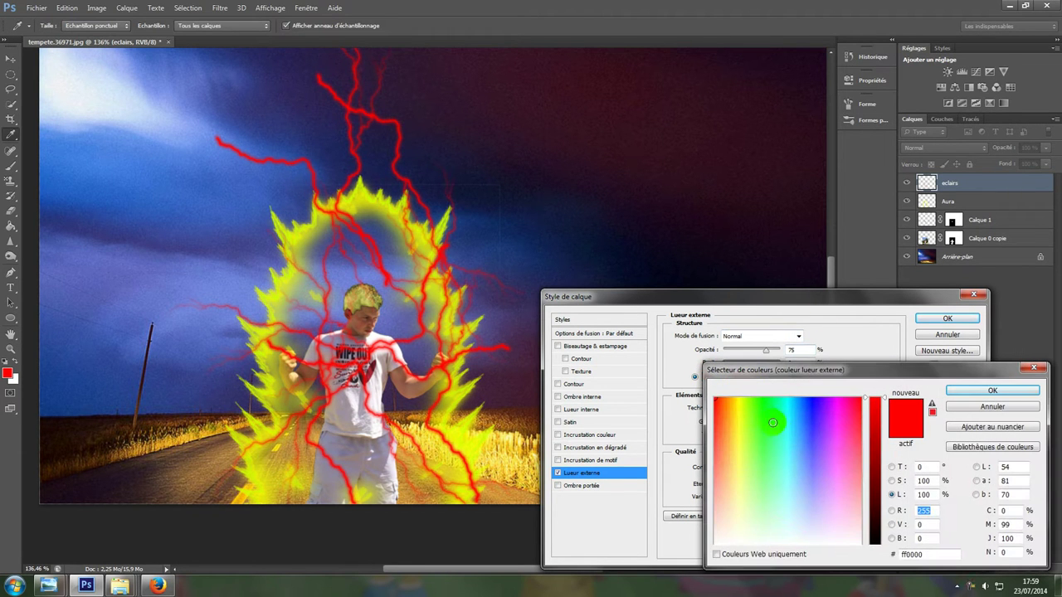
pyautogui.moveTo(874, 510); pyautogui.dragTo(875, 398)
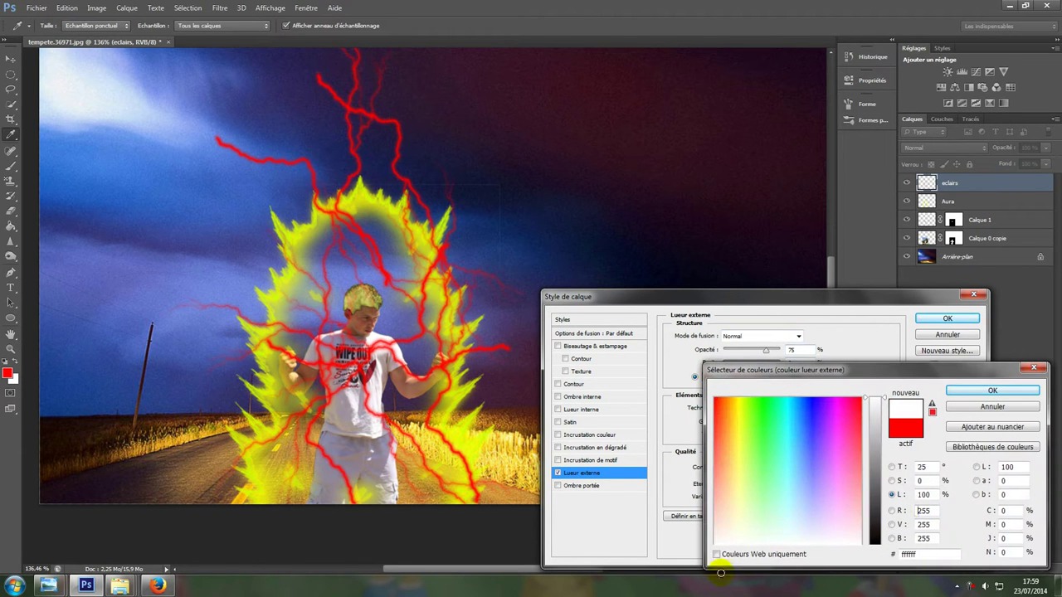
pyautogui.click(993, 391)
pyautogui.click(737, 415)
pyautogui.click(741, 418)
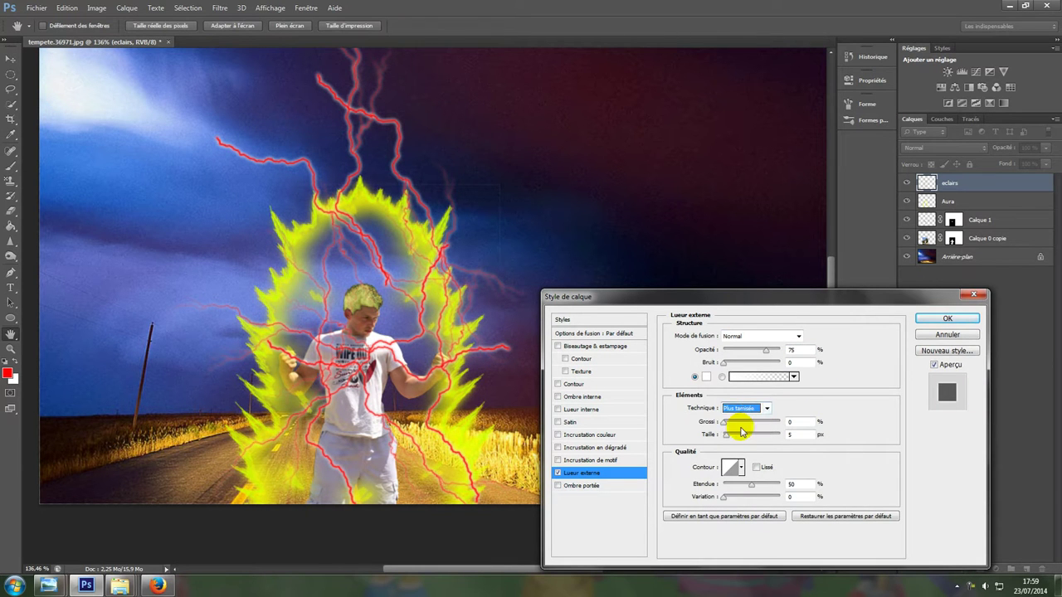
# Step: Set the outer glow's size to 3 px, spread (Grossi) to 16%, range (Etendue) to 37% and opacity to 100%
pyautogui.moveTo(743, 429); pyautogui.dragTo(725, 449)
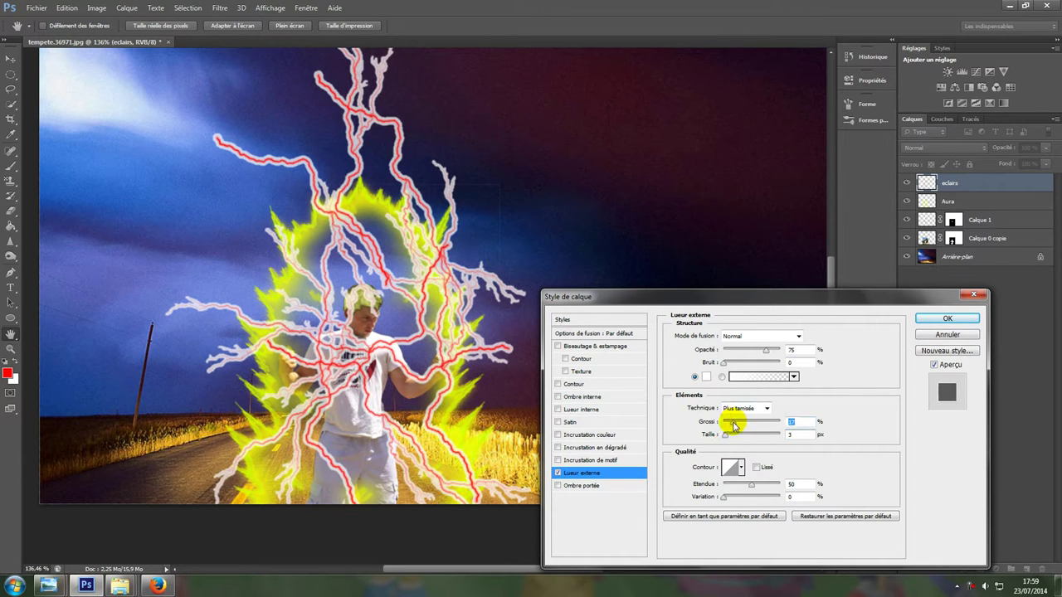
pyautogui.moveTo(734, 425); pyautogui.dragTo(732, 425)
pyautogui.moveTo(738, 484)
pyautogui.mouseDown()
pyautogui.moveTo(767, 489)
pyautogui.moveTo(744, 487)
pyautogui.moveTo(751, 492)
pyautogui.mouseUp()
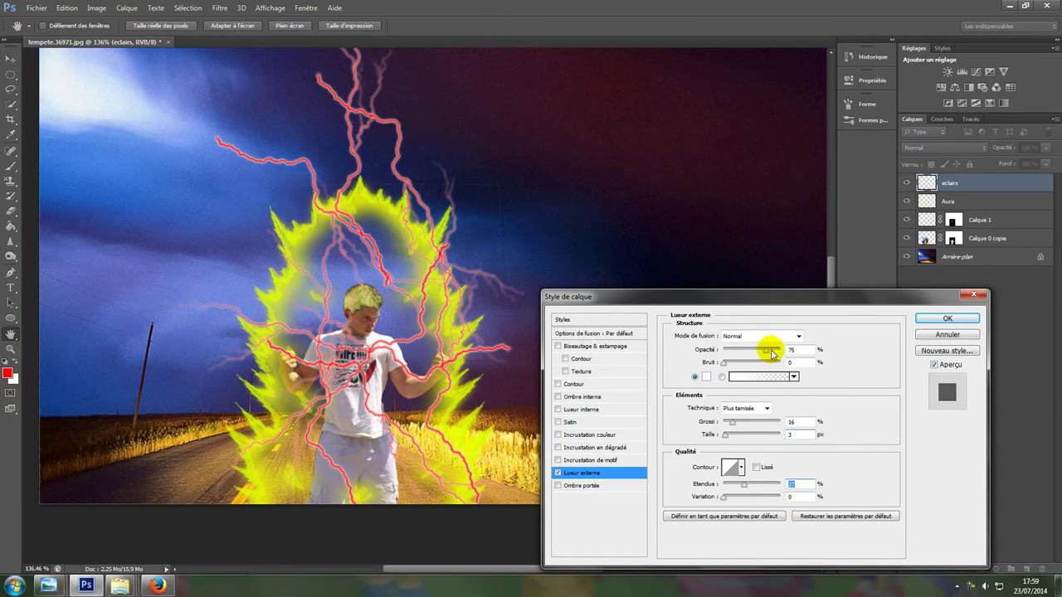
pyautogui.moveTo(773, 354); pyautogui.dragTo(813, 351)
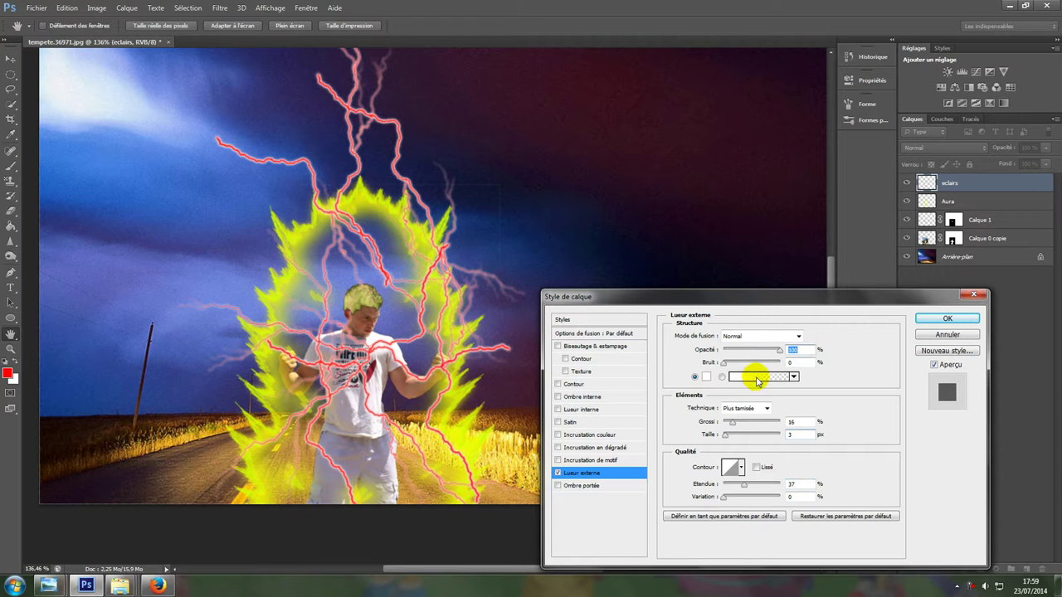
# Step: Recolour the outer glow to yellow (fffc04), reduce its opacity to about 69%, and apply the layer style
pyautogui.click(706, 376)
pyautogui.click(789, 463)
pyautogui.click(739, 397)
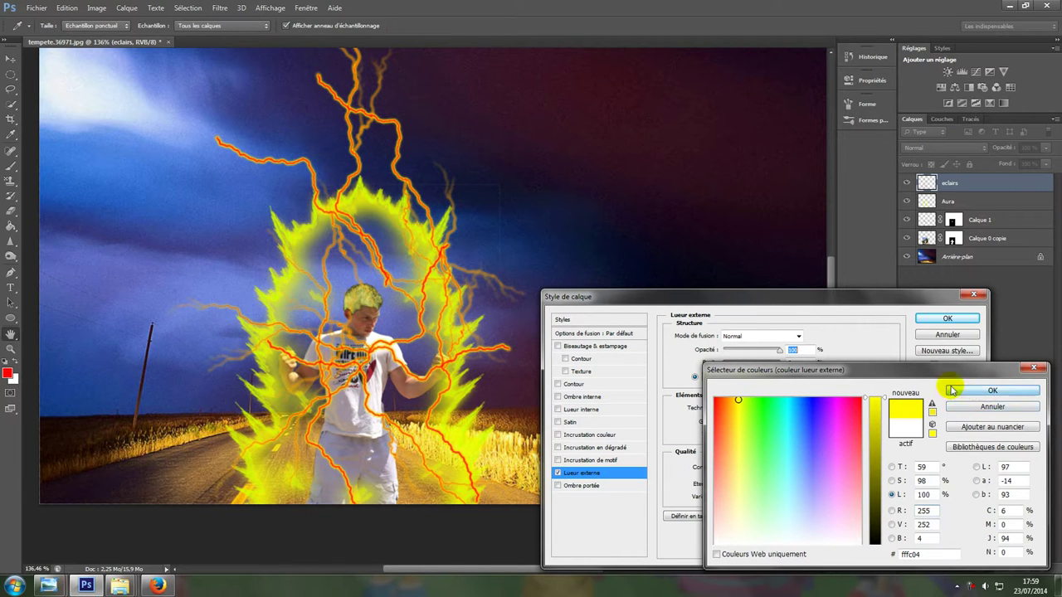
pyautogui.click(963, 392)
pyautogui.moveTo(778, 355); pyautogui.dragTo(762, 353)
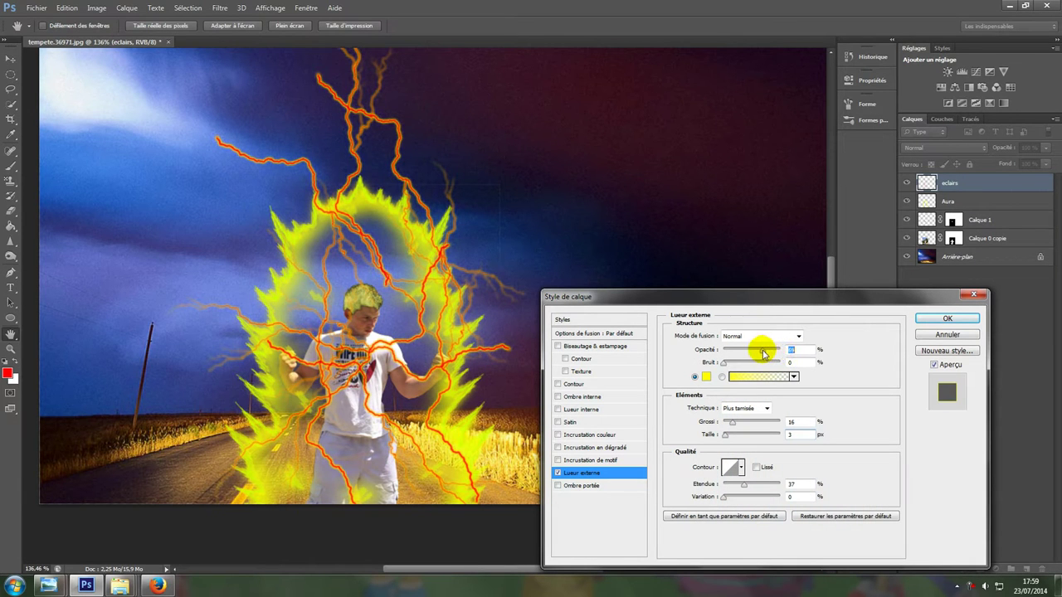
pyautogui.click(946, 320)
# Step: Add a layer mask to the eclairs layer and prepare a black soft round brush of about 101 px with 0% hardness
pyautogui.press('b')
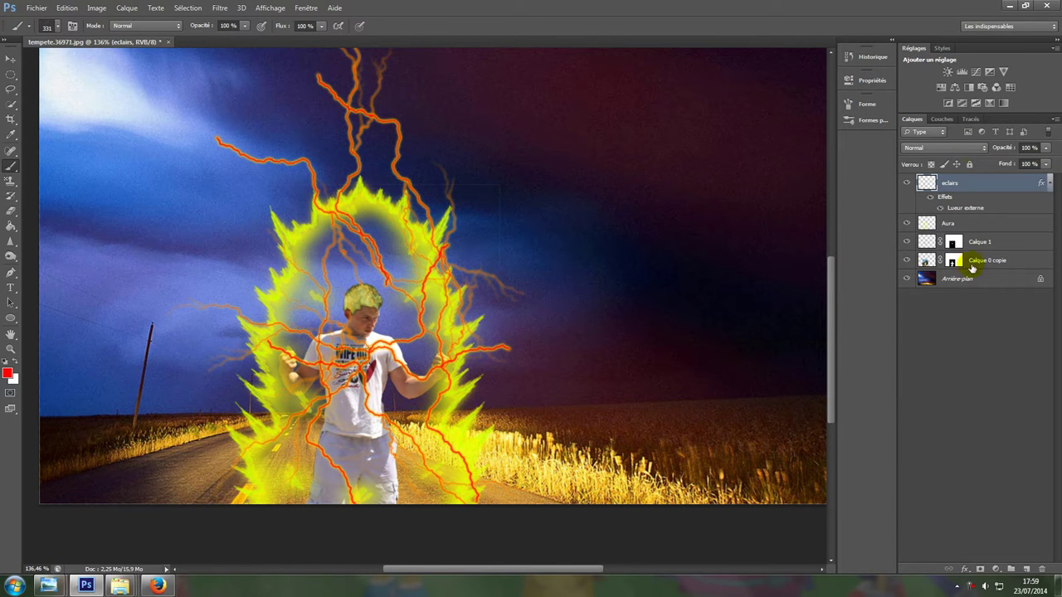
pyautogui.click(980, 570)
pyautogui.click(6, 364)
pyautogui.rightClick(290, 249)
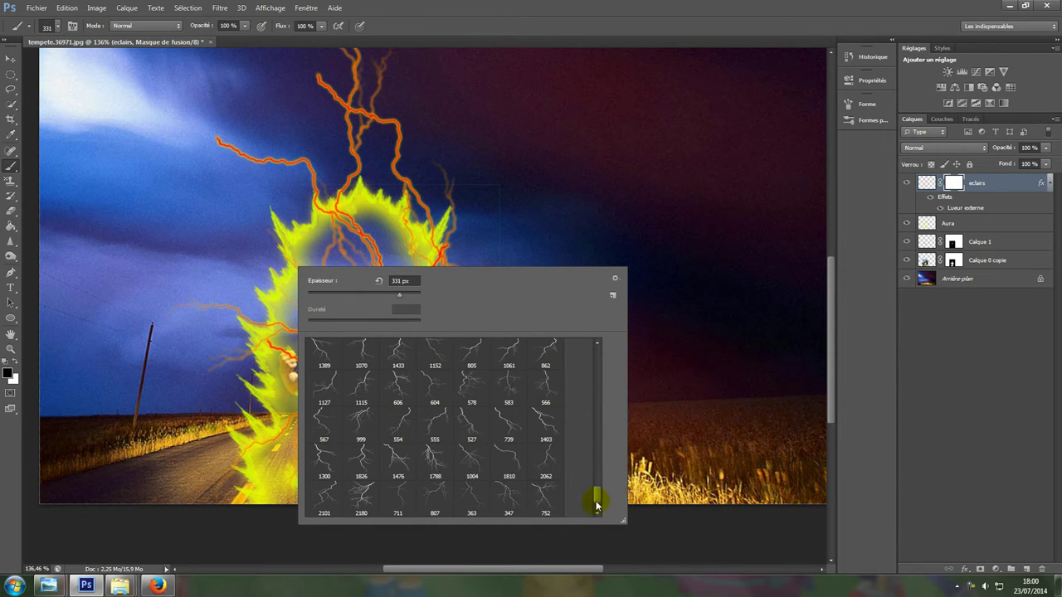
pyautogui.moveTo(596, 507); pyautogui.dragTo(593, 343)
pyautogui.doubleClick(340, 351)
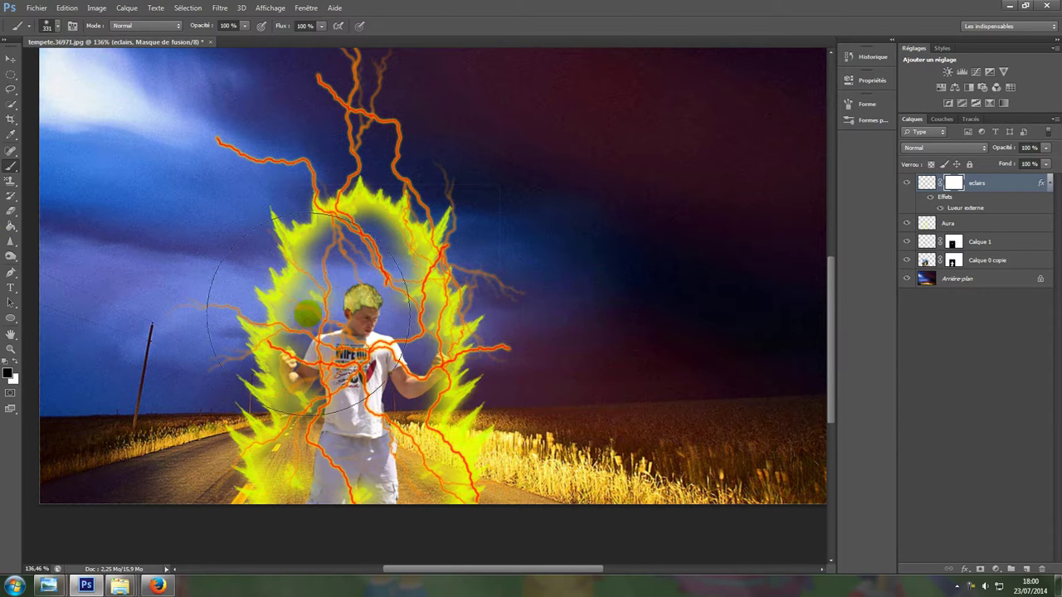
pyautogui.moveTo(487, 335); pyautogui.dragTo(415, 328)
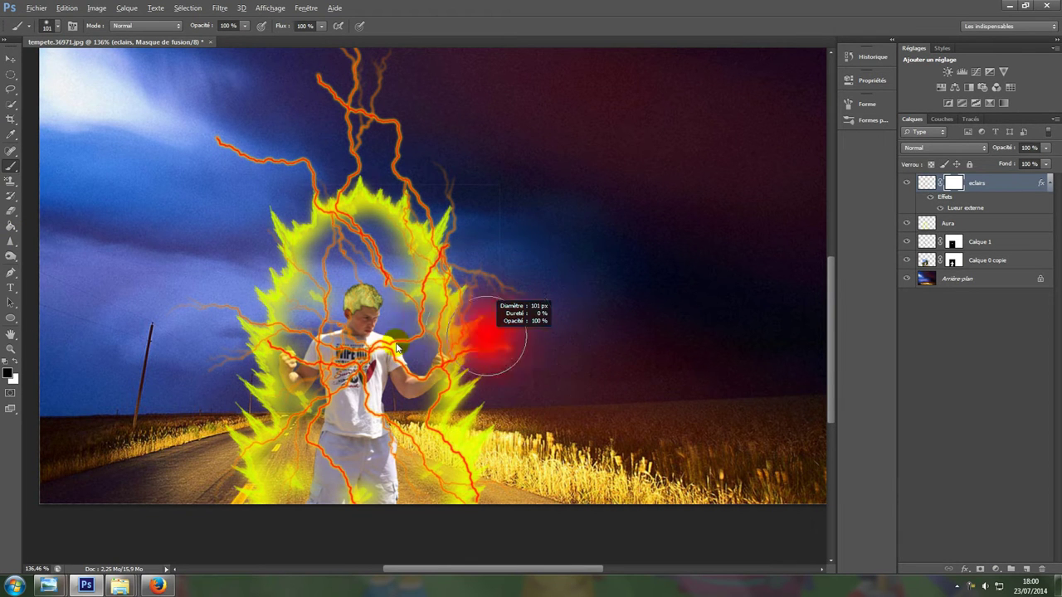
# Step: Paint black on the eclairs layer mask to hide the lightning crossing the man's neck, the middle of his T-shirt and parts of his body
pyautogui.scroll(2, 390, 346)
pyautogui.scroll(4, 390, 346)
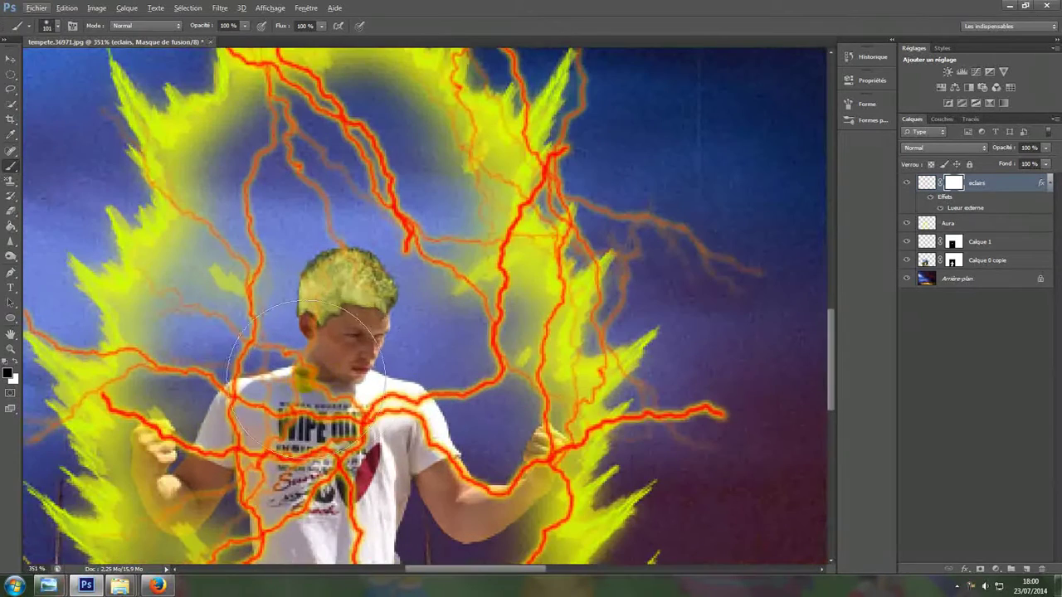
pyautogui.scroll(-3, 490, 432)
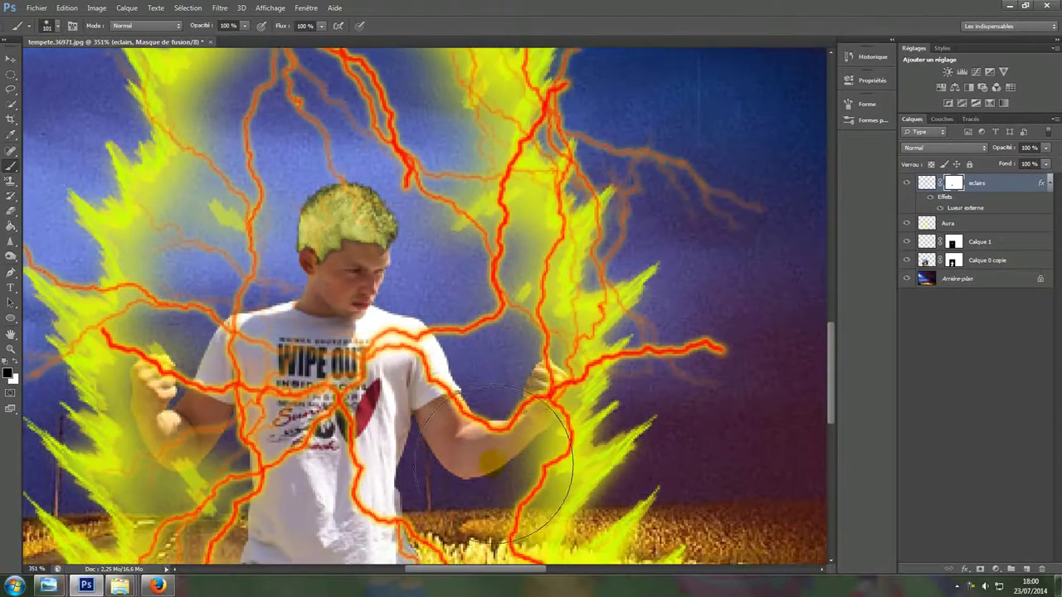
pyautogui.scroll(-4, 374, 423)
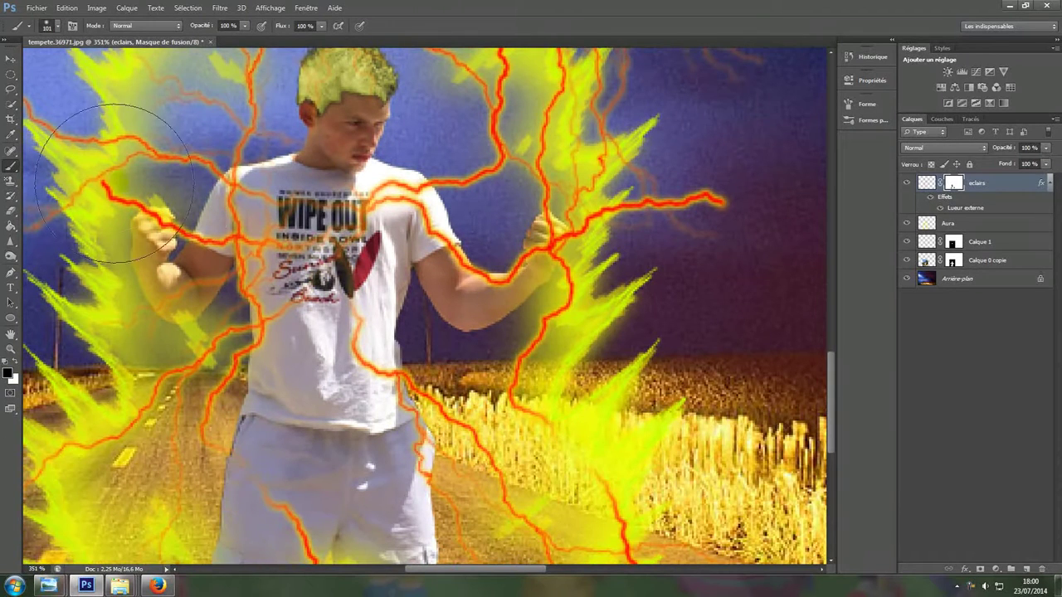
pyautogui.scroll(-4, 282, 349)
pyautogui.scroll(-1, 283, 346)
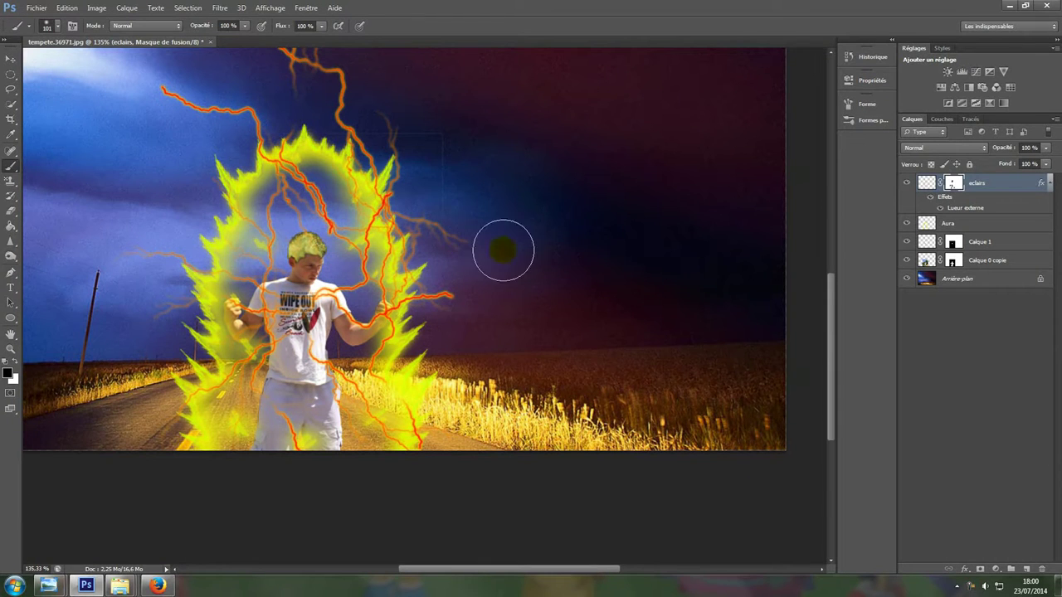
# Step: Examine the whole composite and the area around the man to check how the masked lightning blends with him and the aura
pyautogui.scroll(-3, 318, 294)
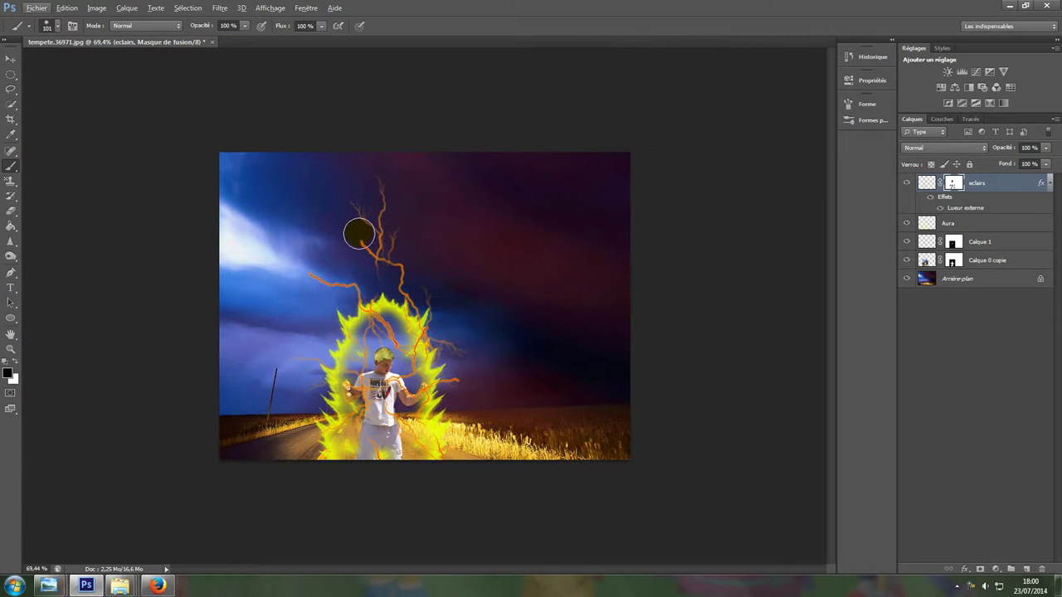
pyautogui.scroll(2, 498, 386)
pyautogui.scroll(2, 581, 365)
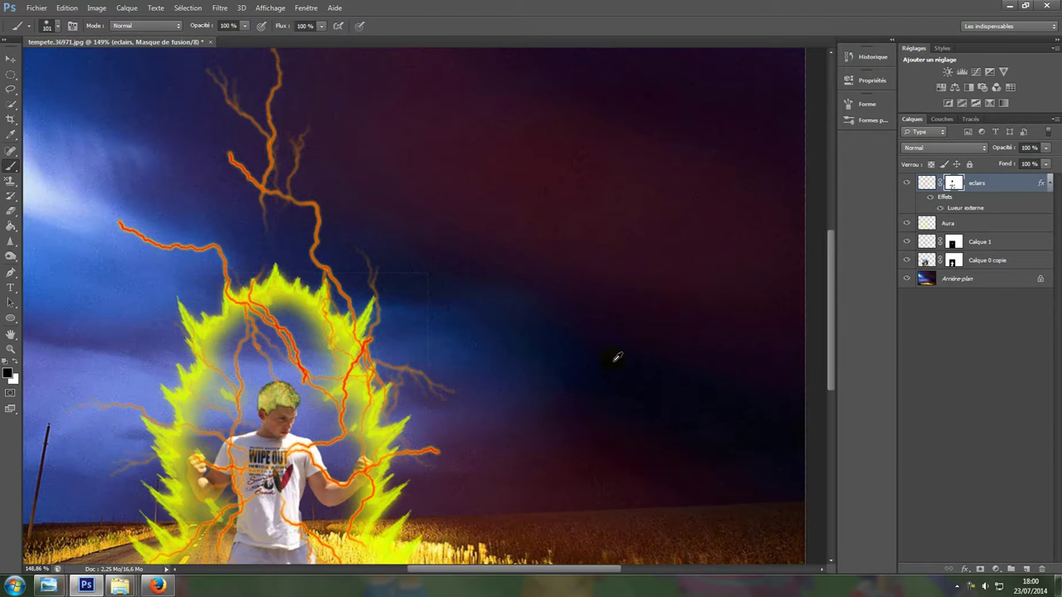
pyautogui.scroll(-3, 517, 531)
pyautogui.scroll(1, 377, 398)
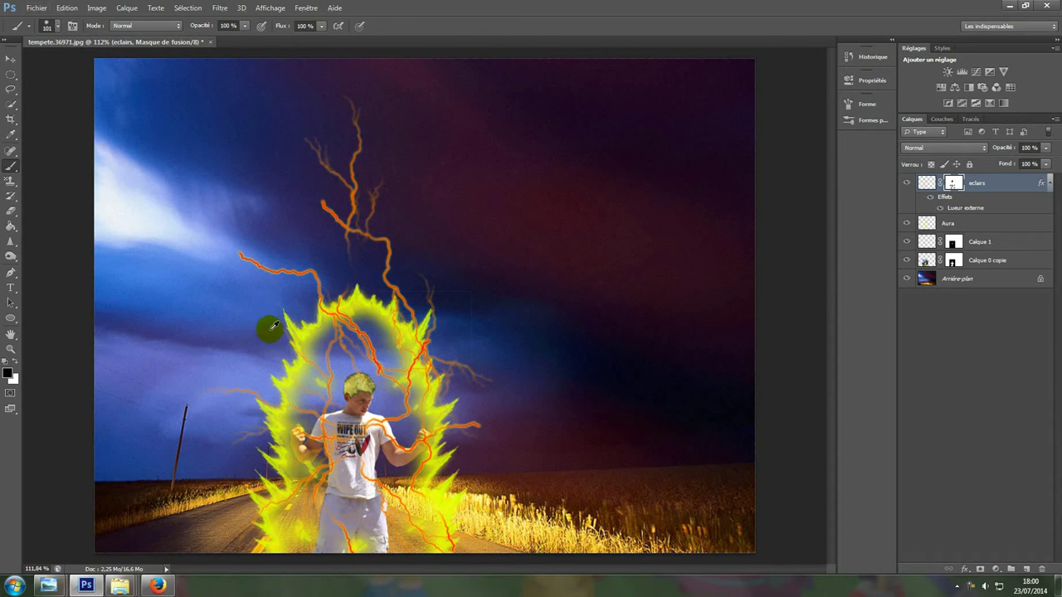
pyautogui.scroll(-1, 268, 327)
pyautogui.scroll(4, 285, 368)
pyautogui.scroll(-5, 410, 433)
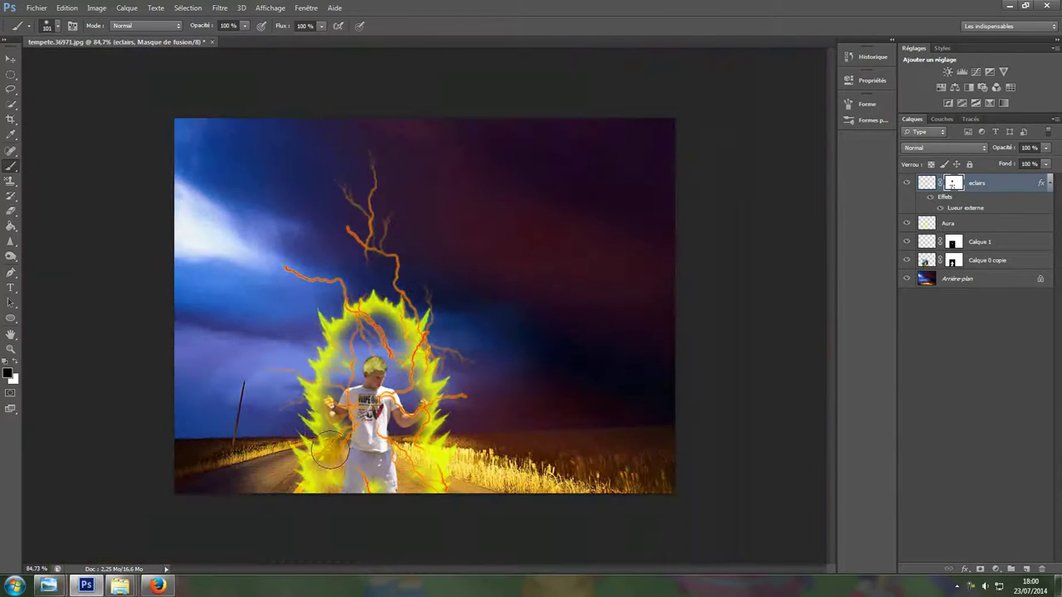
pyautogui.scroll(3, 344, 506)
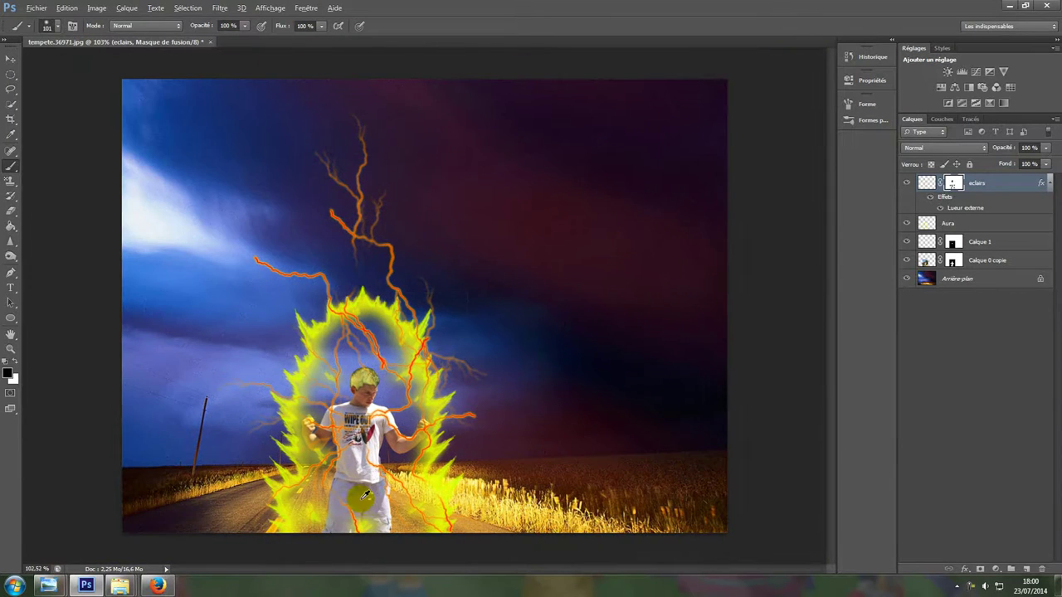
pyautogui.scroll(-2, 372, 516)
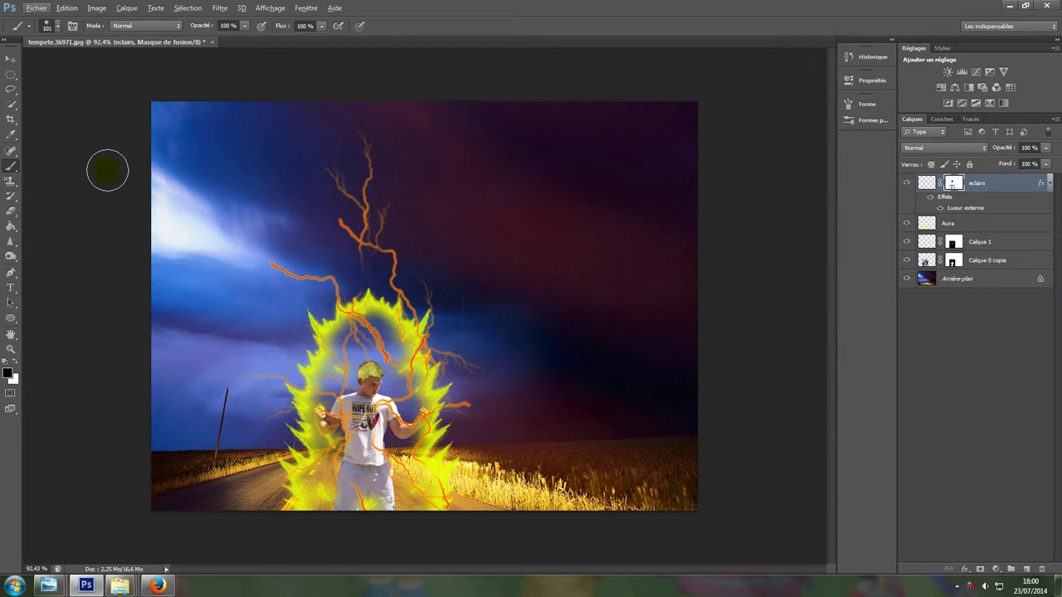
# Step: View the finished example image super sayan (2) in Windows Photo Viewer for comparison and return to Photoshop
pyautogui.click(48, 585)
pyautogui.click(113, 515)
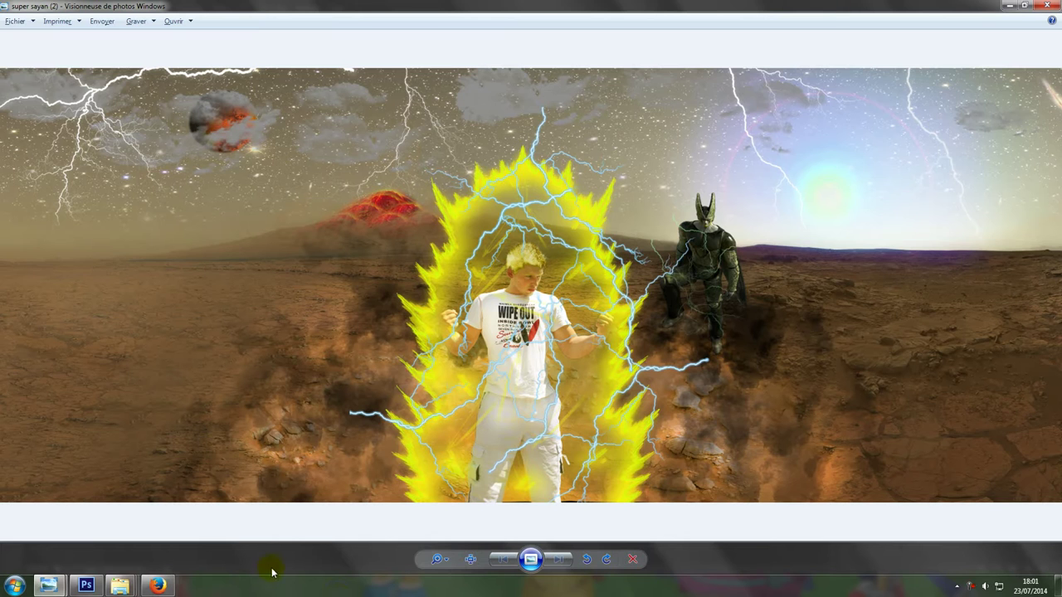
pyautogui.click(86, 586)
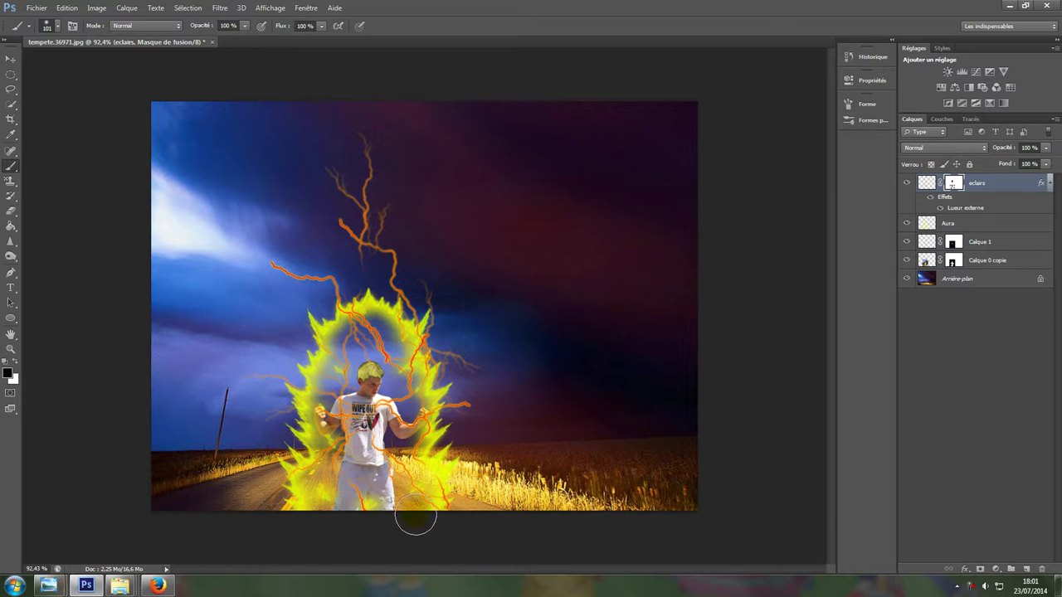
# Step: Paint black on the eclairs mask to hide the outer tip of the lightning bolt extending above and left of the aura
pyautogui.moveTo(297, 270); pyautogui.dragTo(283, 258)
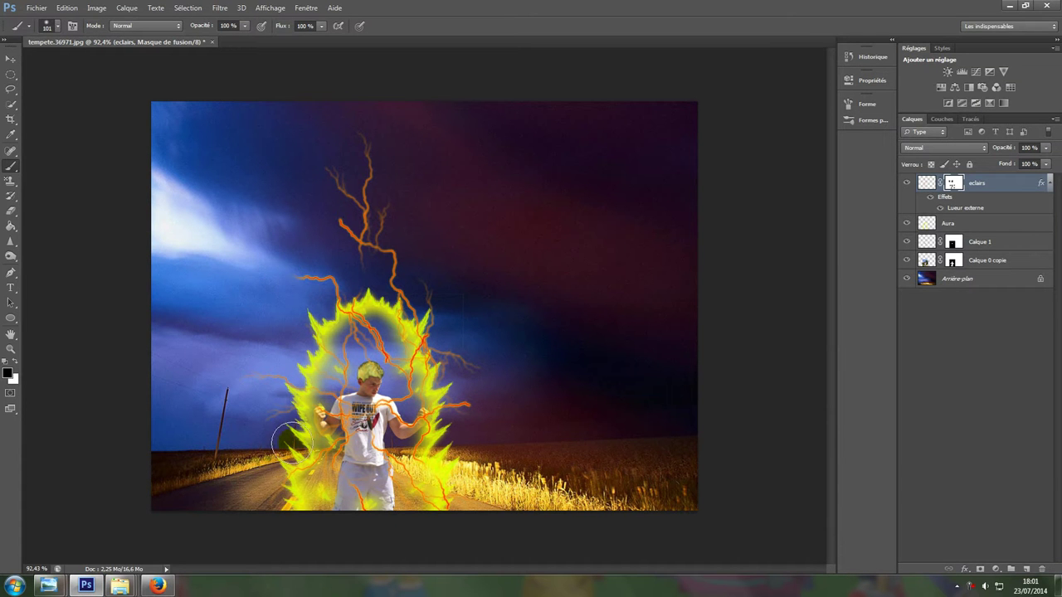